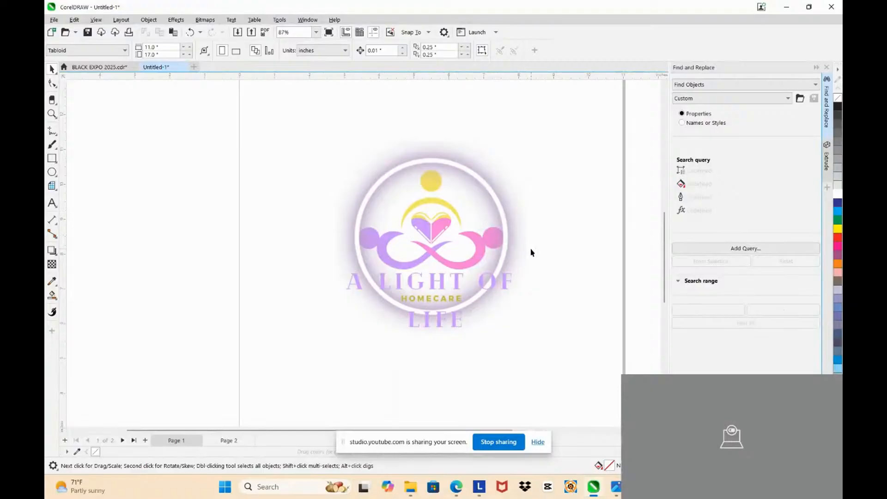
# - Examine the logo on page 1 and the cropped HOMECARE bitmap with its shape nodes on page 2
pyautogui.scroll(2, 514, 248)
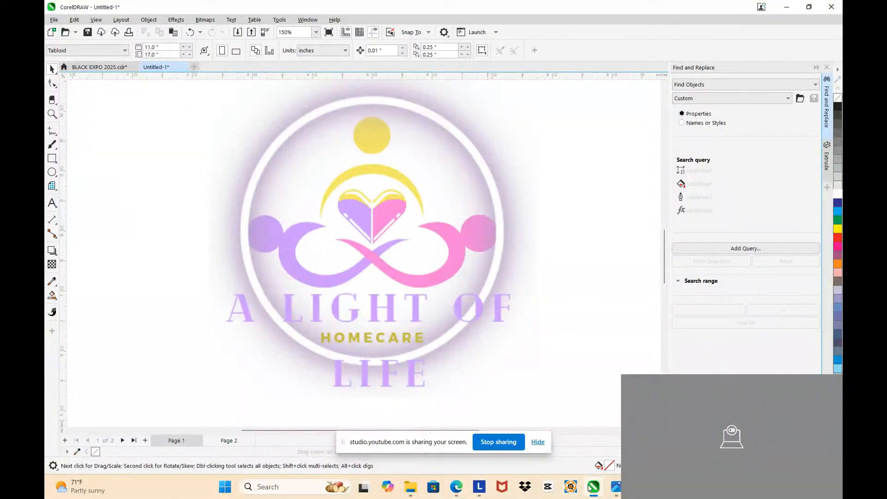
pyautogui.moveTo(589, 489)
pyautogui.click(235, 441)
pyautogui.scroll(-5, 375, 295)
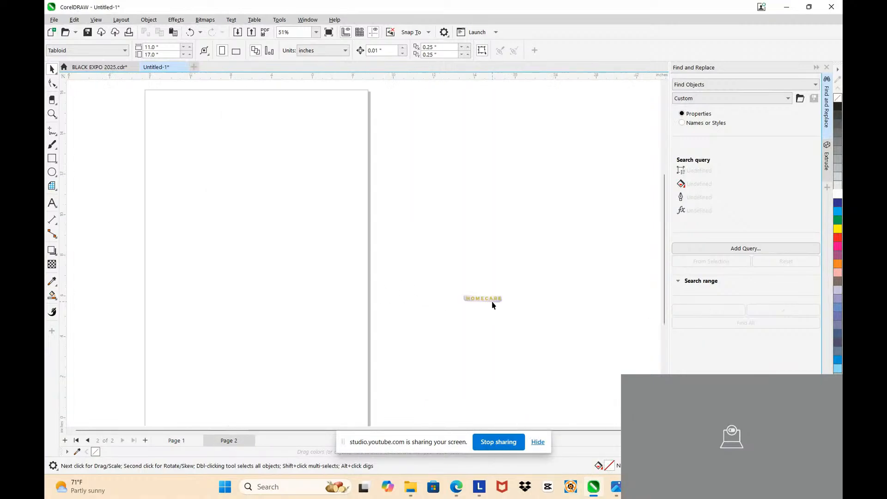
pyautogui.click(493, 301)
pyautogui.scroll(6, 492, 303)
pyautogui.scroll(2, 438, 311)
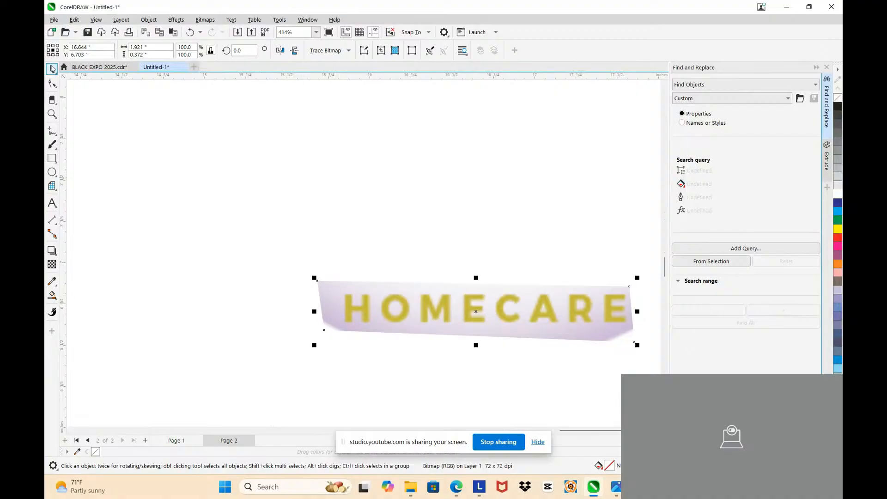
pyautogui.click(400, 290)
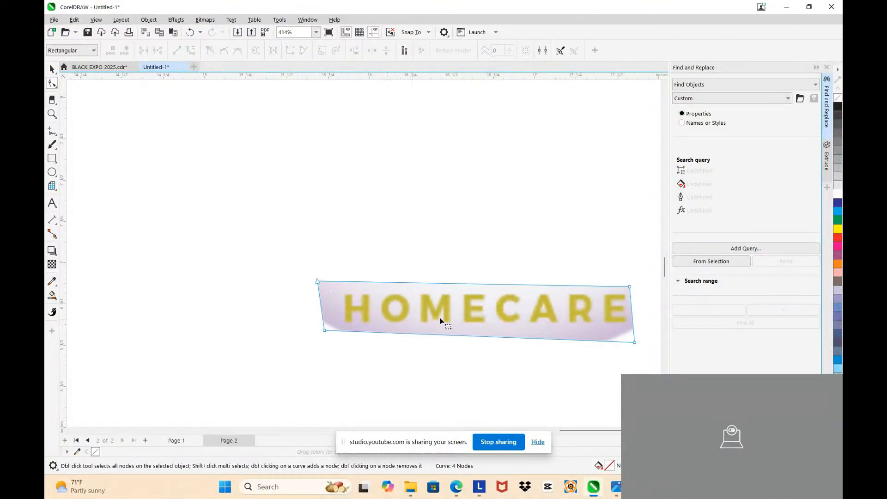
pyautogui.scroll(-4, 388, 317)
pyautogui.scroll(3, 525, 306)
pyautogui.scroll(4, 231, 301)
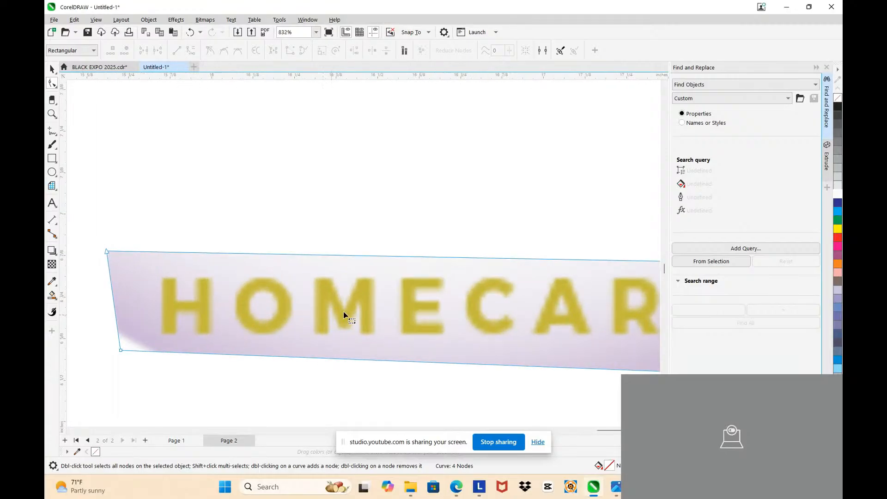
pyautogui.scroll(-3, 323, 317)
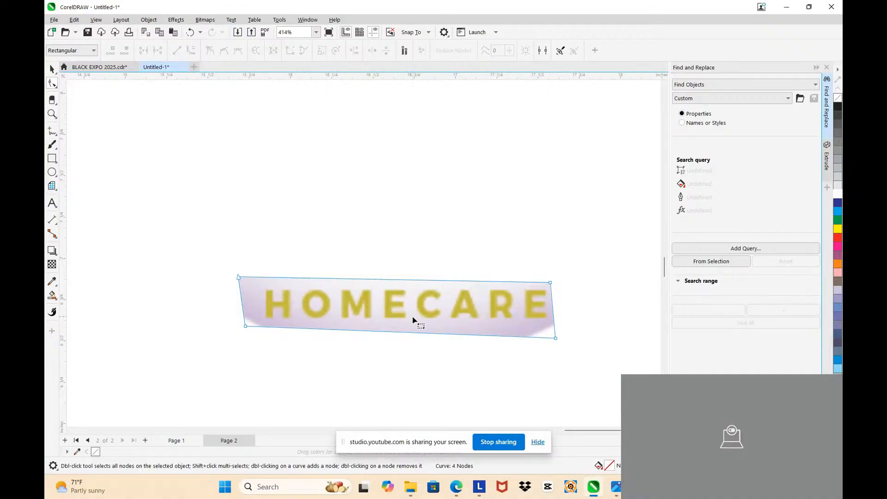
pyautogui.scroll(-3, 419, 317)
# - Check the light font2 and light font1 images in the Pictures export folder, and leave without exporting
pyautogui.click(53, 22)
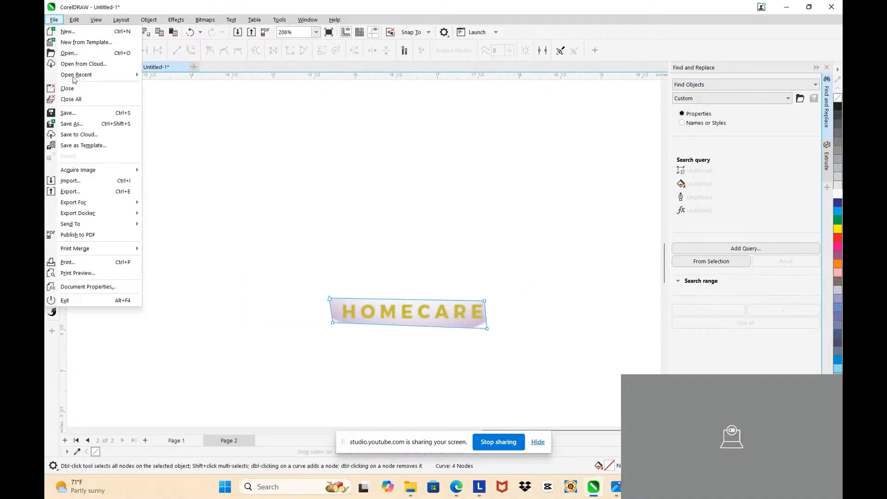
pyautogui.click(70, 191)
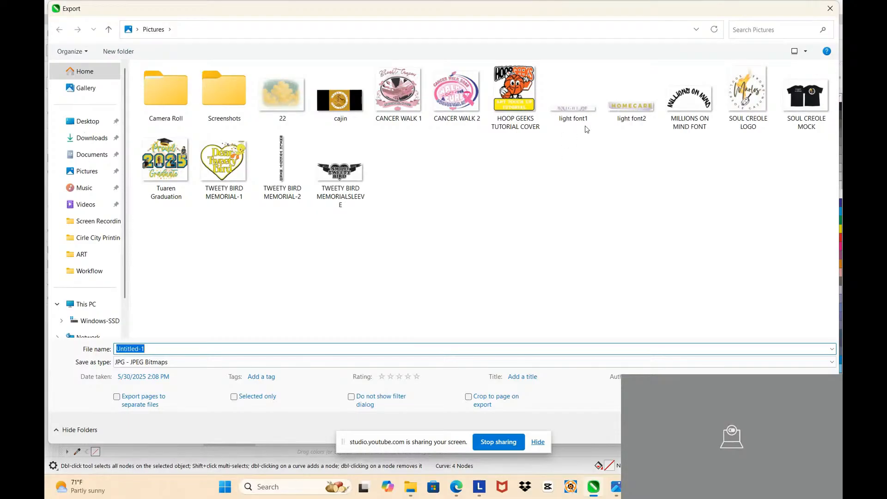
pyautogui.click(634, 111)
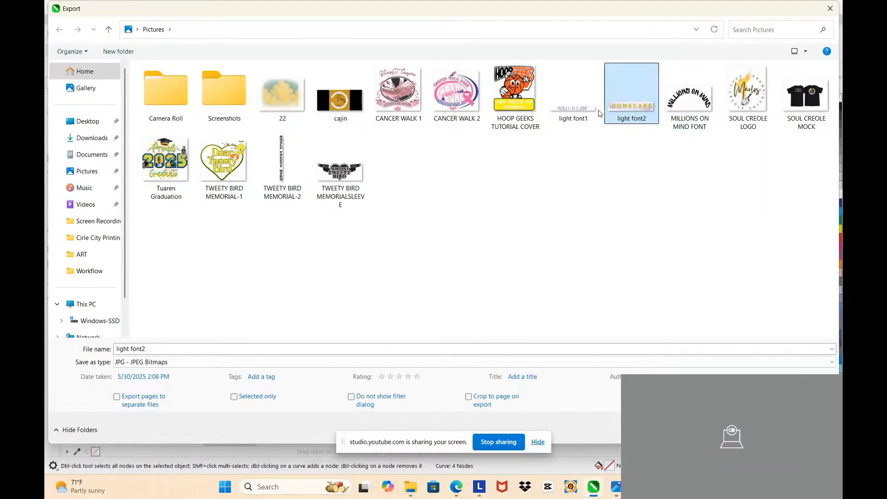
pyautogui.click(577, 121)
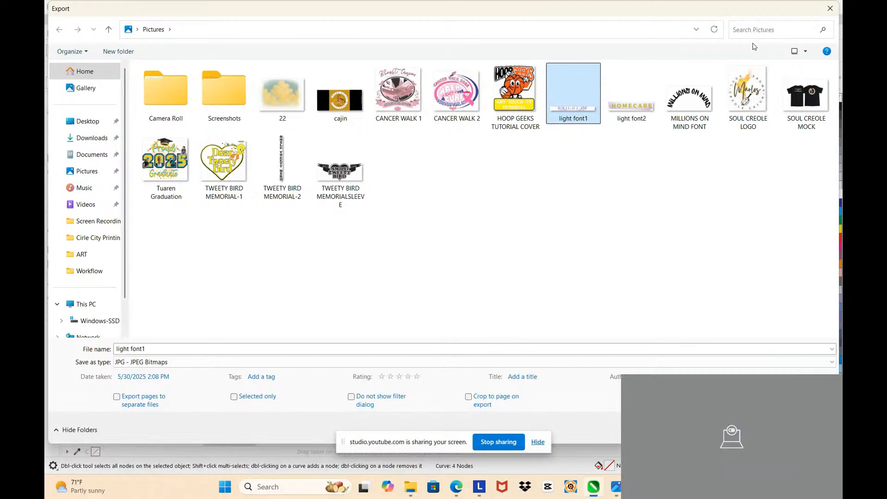
pyautogui.click(830, 9)
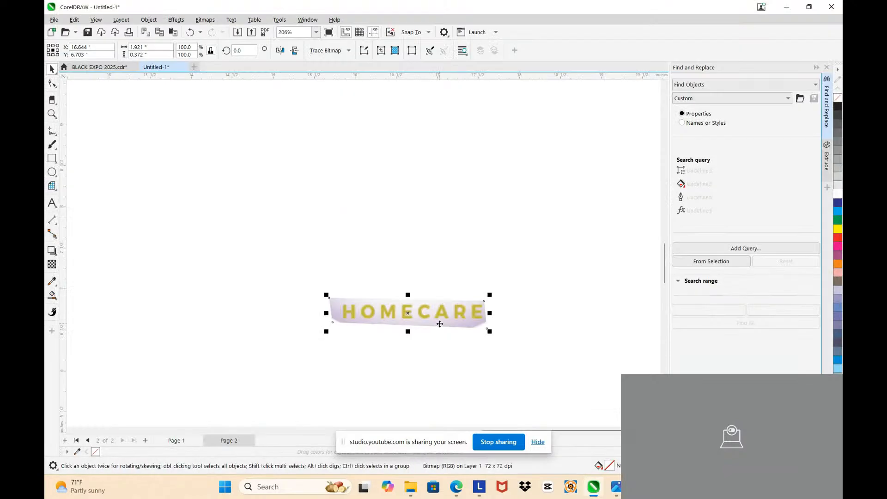
# - Switch to Microsoft Edge and open the Retrokia Caps Regular font from the WhatTheFont results for HOMECARE
pyautogui.click(457, 488)
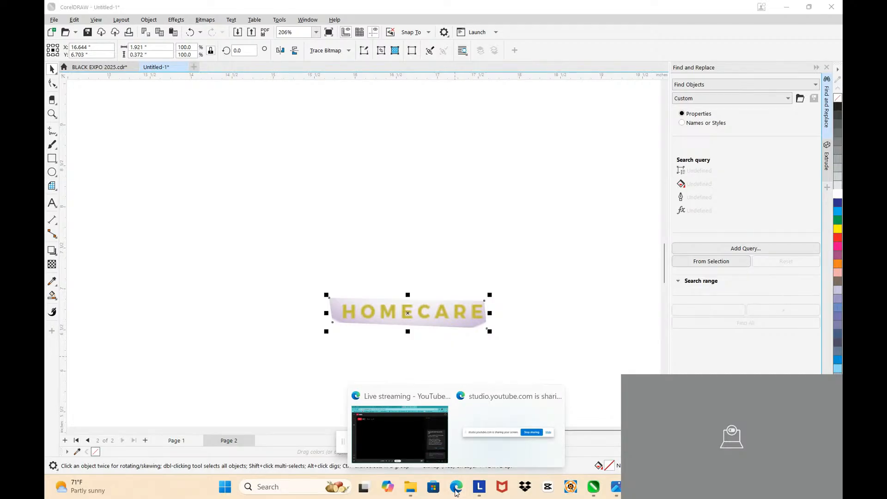
pyautogui.click(404, 400)
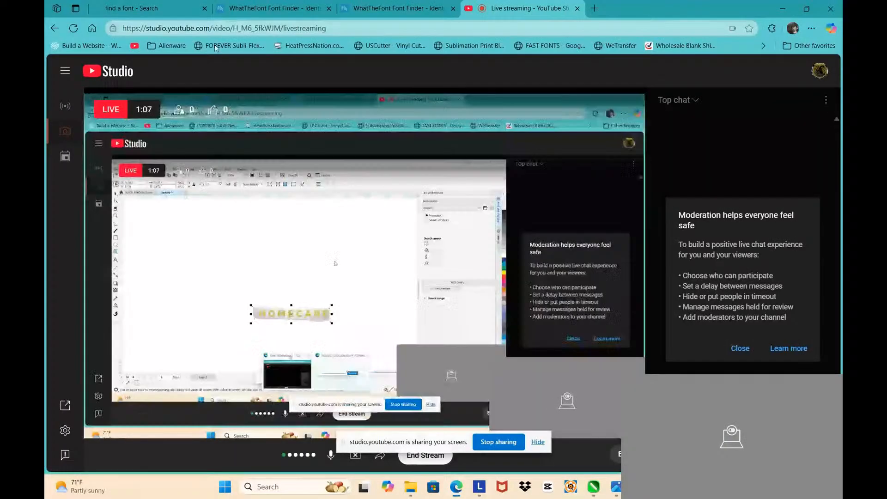
pyautogui.click(182, 10)
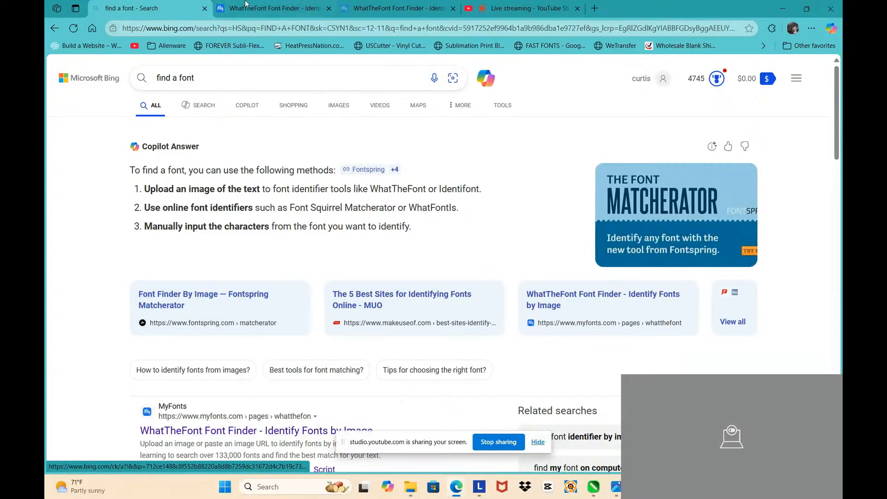
pyautogui.click(306, 9)
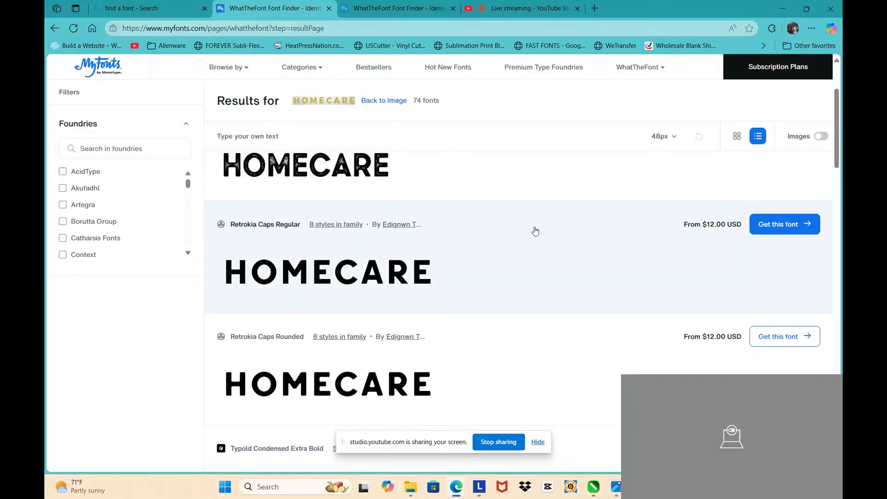
pyautogui.click(319, 276)
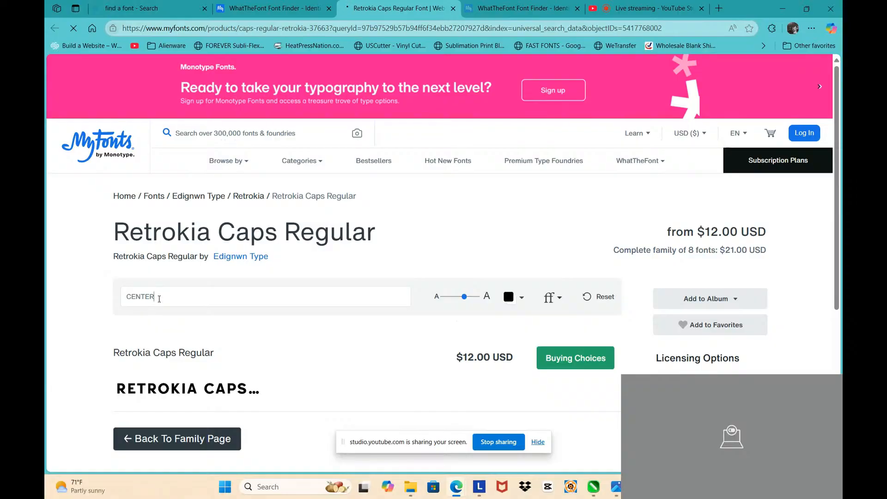
# - Set the preview text of Retrokia Caps Regular to "homecare"
pyautogui.moveTo(160, 299); pyautogui.dragTo(47, 297)
pyautogui.write('homecare')
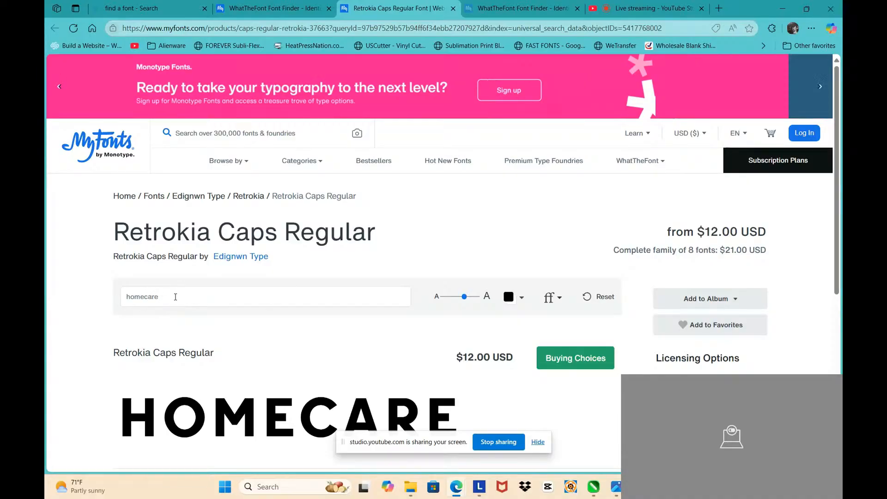
pyautogui.scroll(-3, 319, 342)
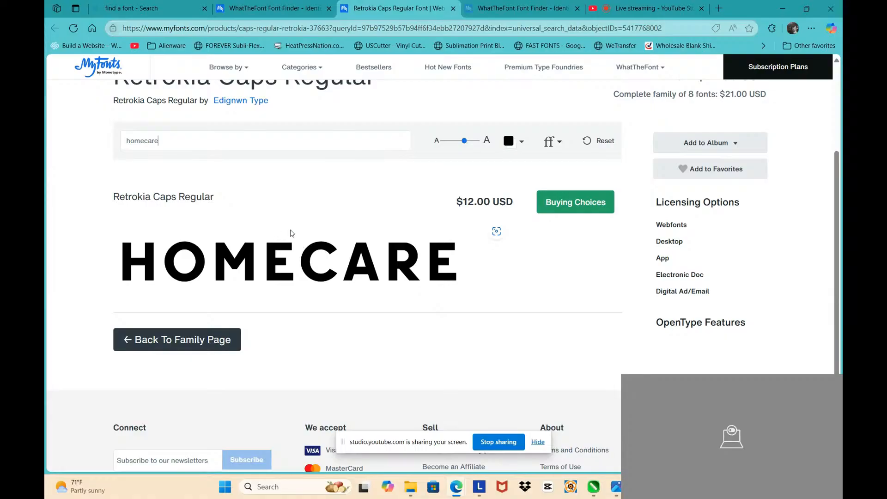
# - Capture a screen snip of the HOMECARE font preview and copy the image from Snipping Tool
pyautogui.press('super+shift+s')
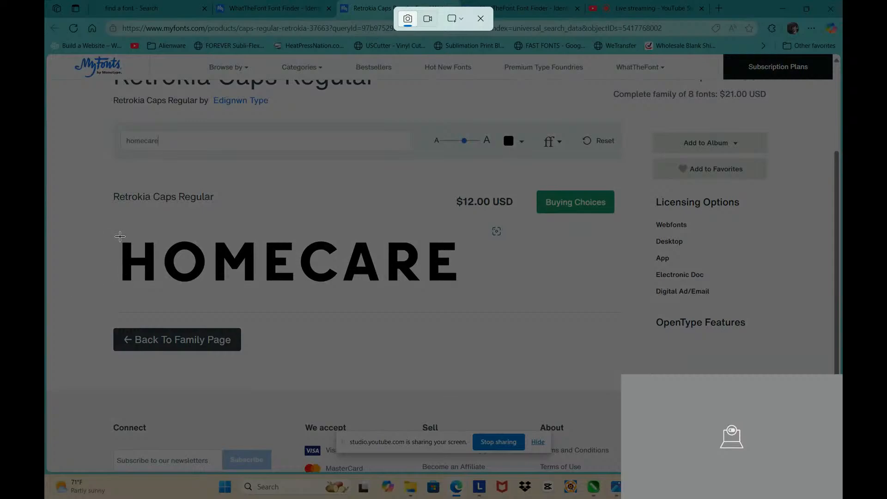
pyautogui.moveTo(119, 244); pyautogui.dragTo(461, 291)
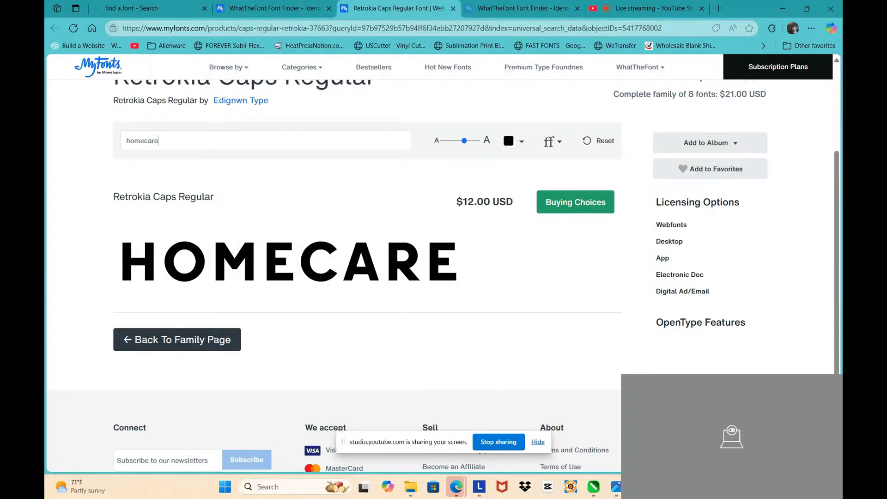
pyautogui.rightClick(270, 251)
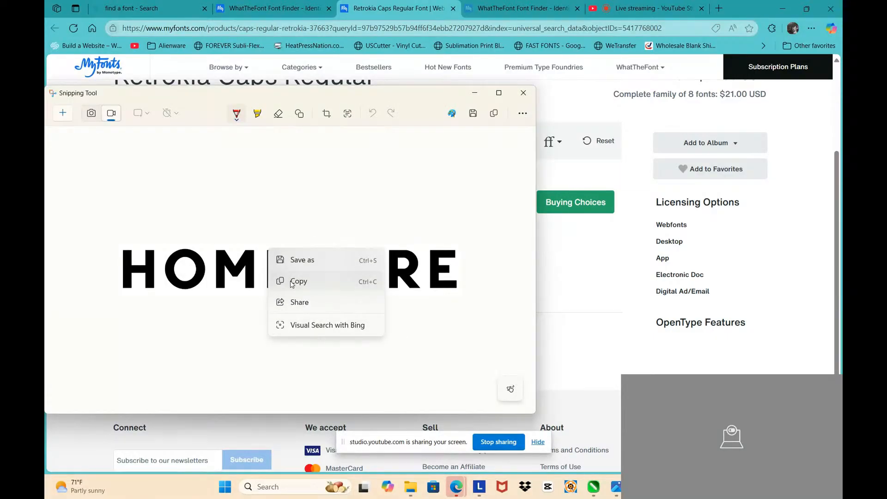
pyautogui.click(292, 282)
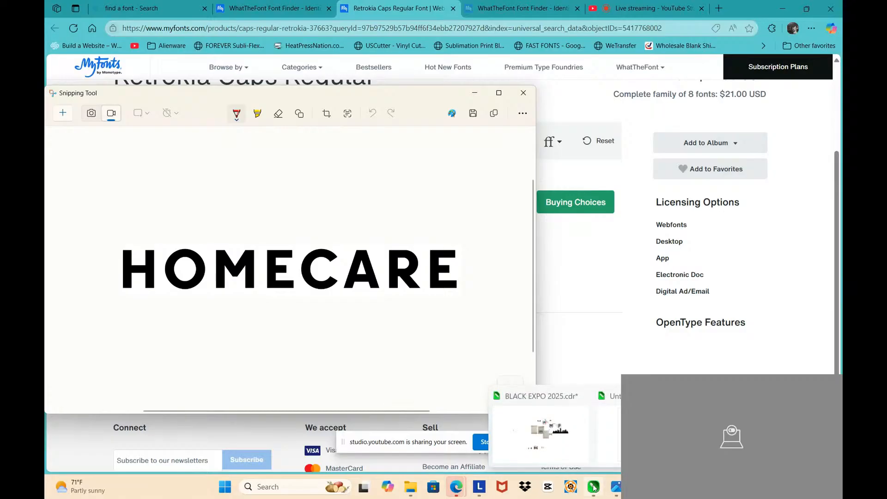
# - Switch to CorelDRAW and paste the copied HOMECARE snip over the logo on Page 1
pyautogui.click(594, 487)
pyautogui.hotkey('ctrl', 'v')
pyautogui.click(369, 227)
pyautogui.scroll(-3, 369, 228)
pyautogui.scroll(-5, 368, 227)
pyautogui.scroll(2, 341, 234)
pyautogui.rightClick(343, 232)
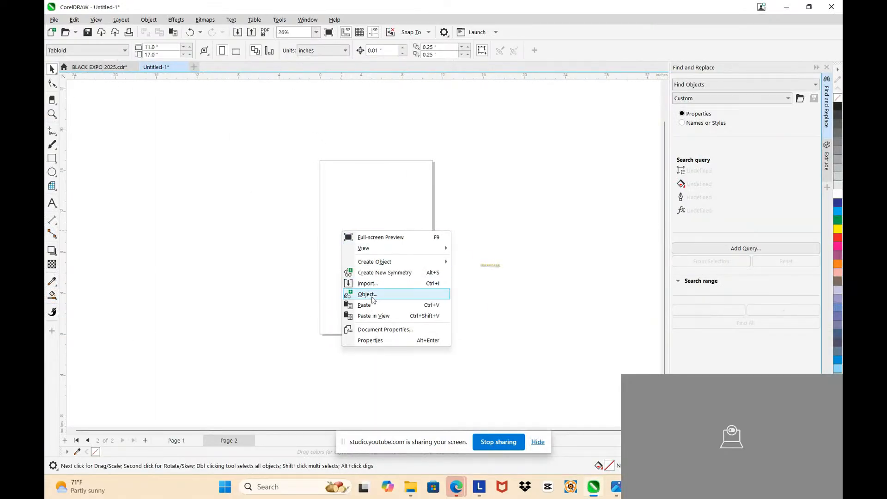
pyautogui.click(184, 443)
pyautogui.rightClick(419, 293)
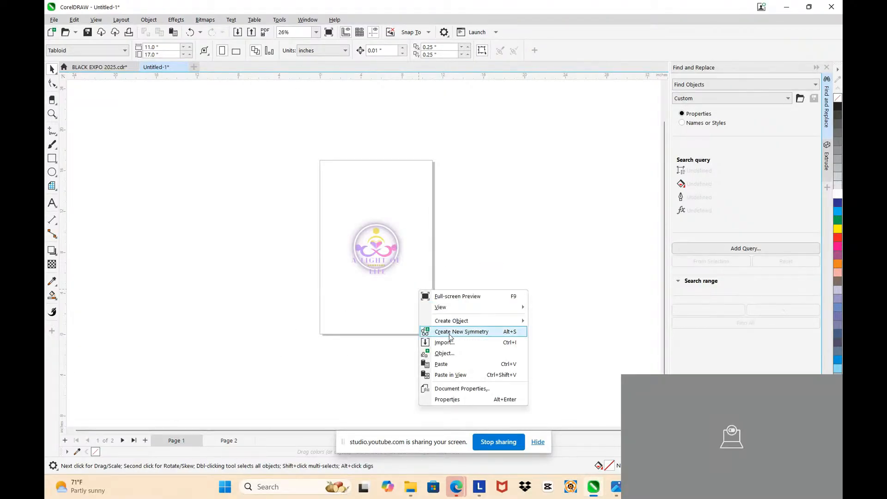
pyautogui.click(442, 368)
pyautogui.scroll(2, 377, 260)
pyautogui.scroll(3, 377, 260)
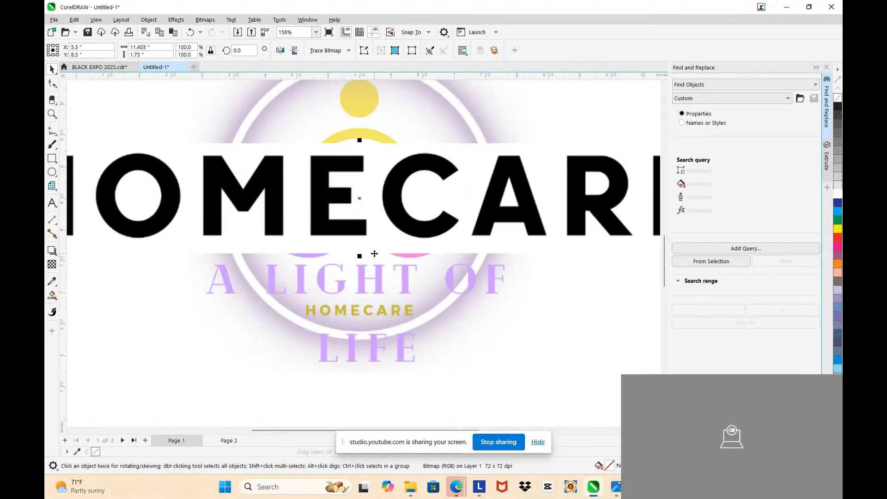
# - Scale the pasted HOMECARE bitmap down to about 1.56 in wide and place it beside the logo, level with its HOMECARE text
pyautogui.scroll(-2, 374, 254)
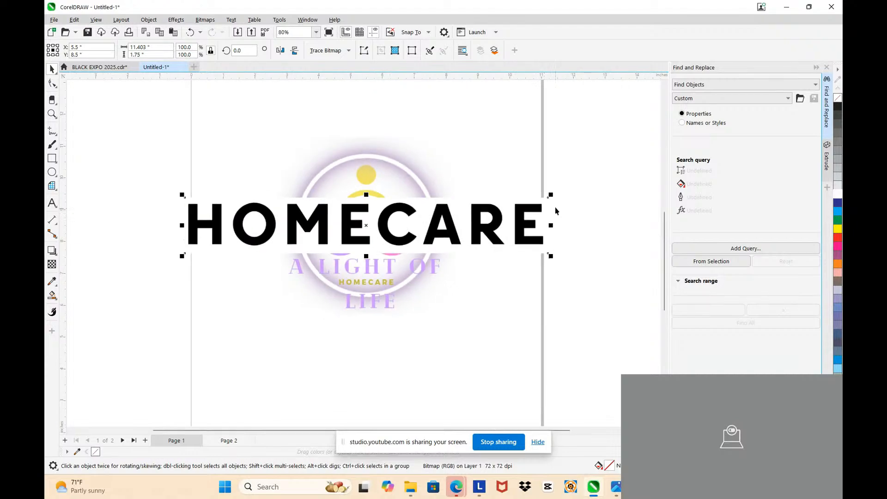
pyautogui.moveTo(551, 193); pyautogui.dragTo(500, 217)
pyautogui.moveTo(380, 226); pyautogui.dragTo(516, 287)
pyautogui.scroll(1, 457, 291)
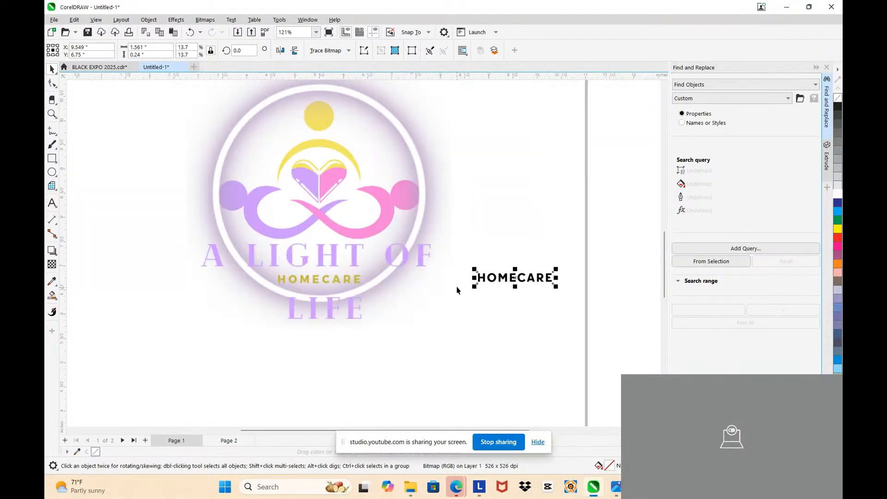
pyautogui.click(337, 247)
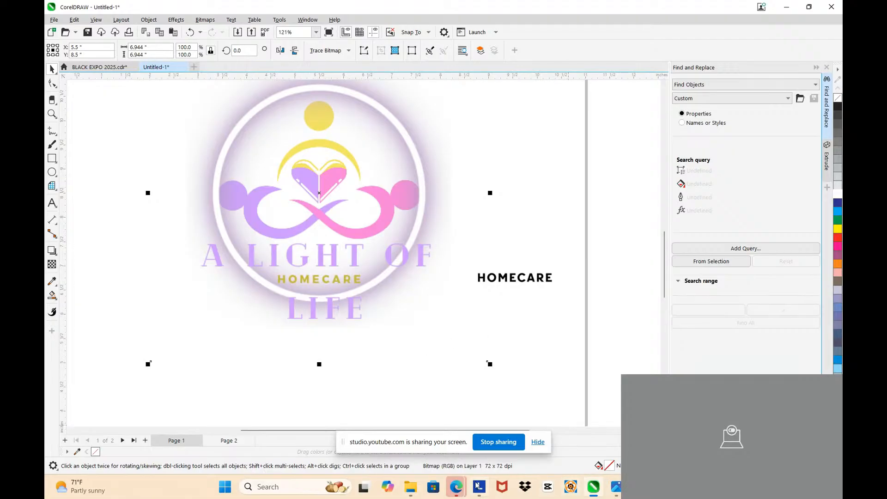
# - Switch to Microsoft Edge and review the Retrokia Caps Regular page and the WhatTheFont image upload page
pyautogui.click(458, 485)
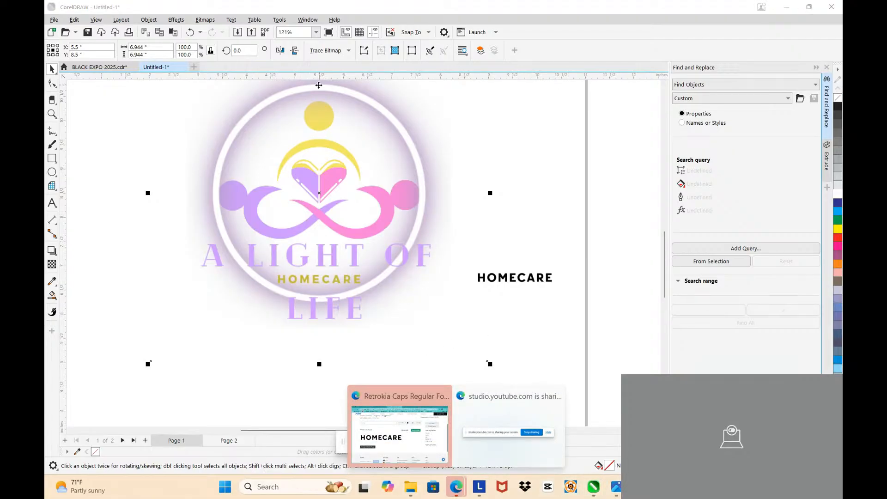
pyautogui.click(399, 432)
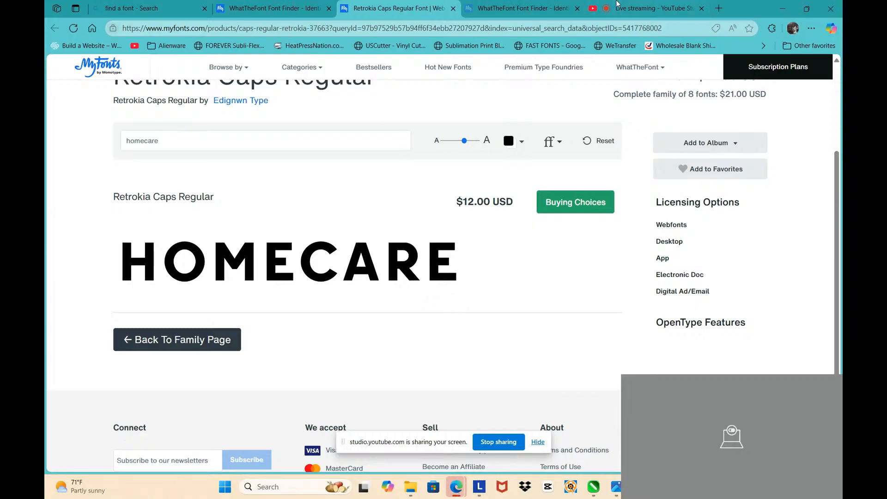
pyautogui.click(518, 8)
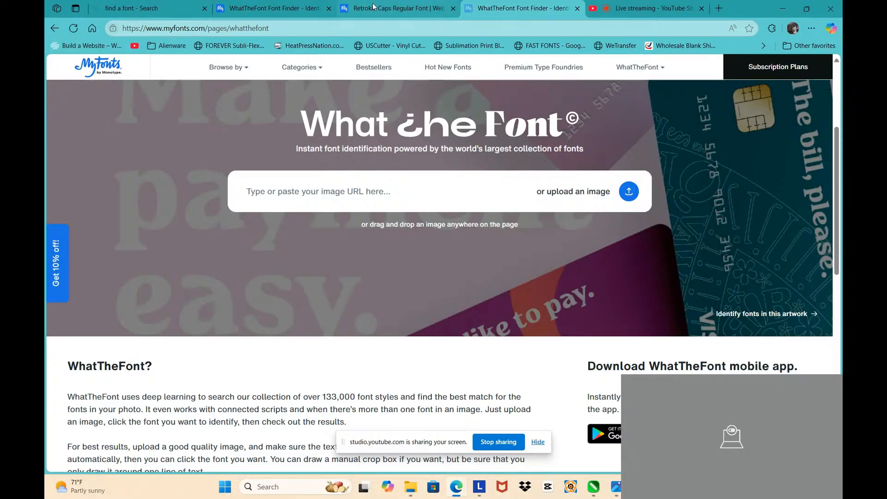
pyautogui.click(373, 6)
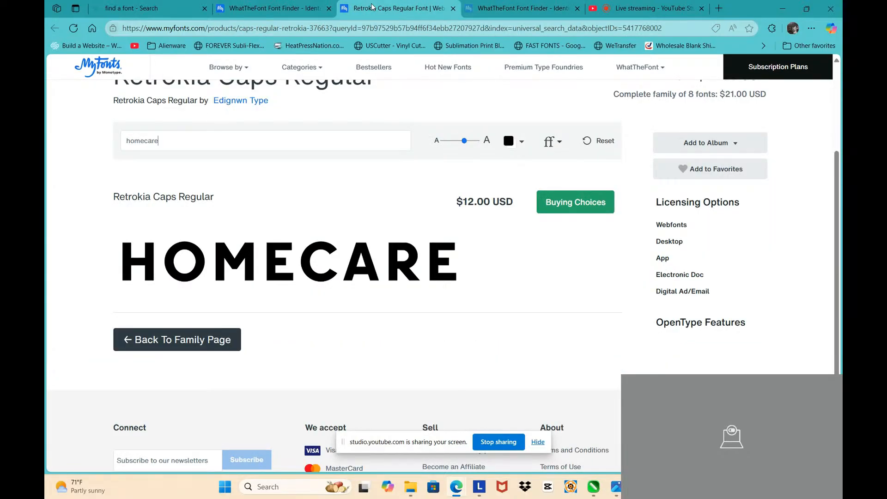
pyautogui.click(278, 8)
pyautogui.click(374, 10)
pyautogui.scroll(-3, 294, 268)
pyautogui.scroll(6, 311, 243)
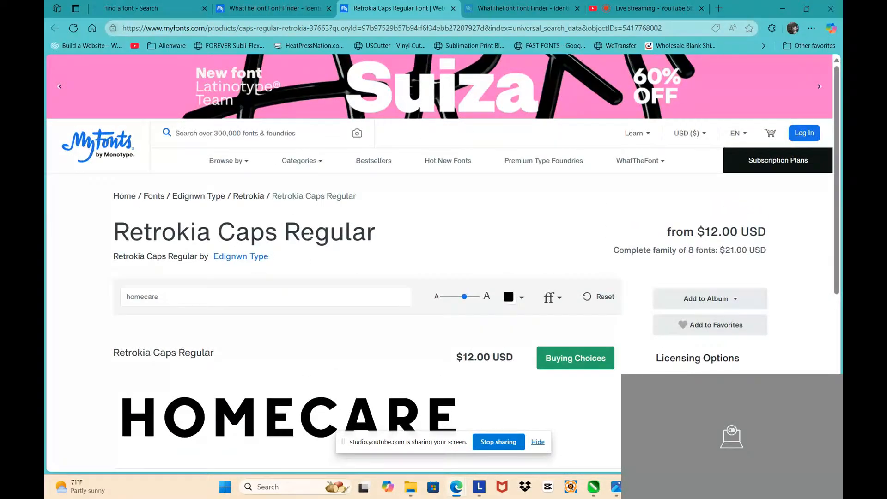
pyautogui.scroll(-5, 305, 236)
pyautogui.scroll(6, 299, 236)
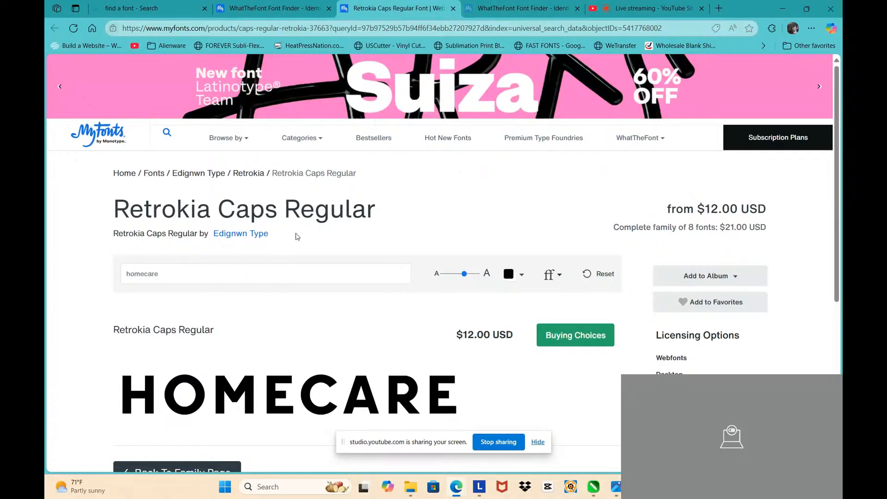
pyautogui.click(518, 9)
pyautogui.scroll(-8, 394, 281)
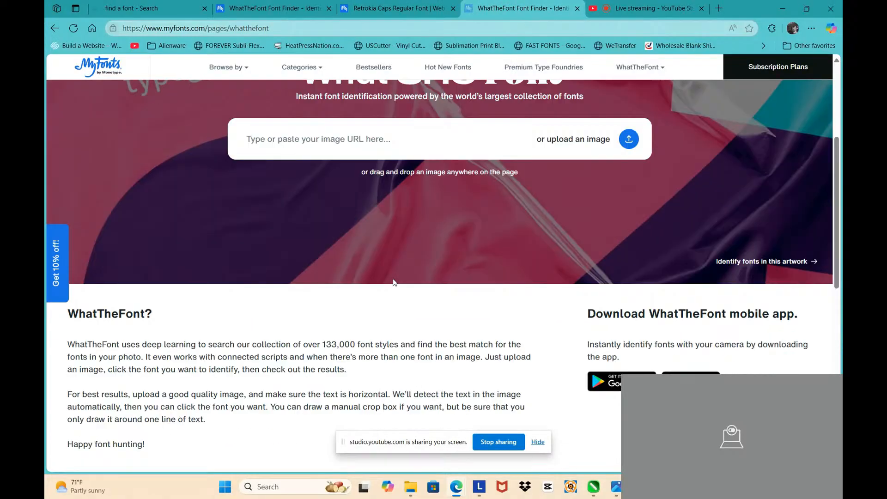
# - Upload the A LIGHT OF image from File Explorer to WhatTheFont and identify the font of the word LIGHT
pyautogui.scroll(10, 394, 281)
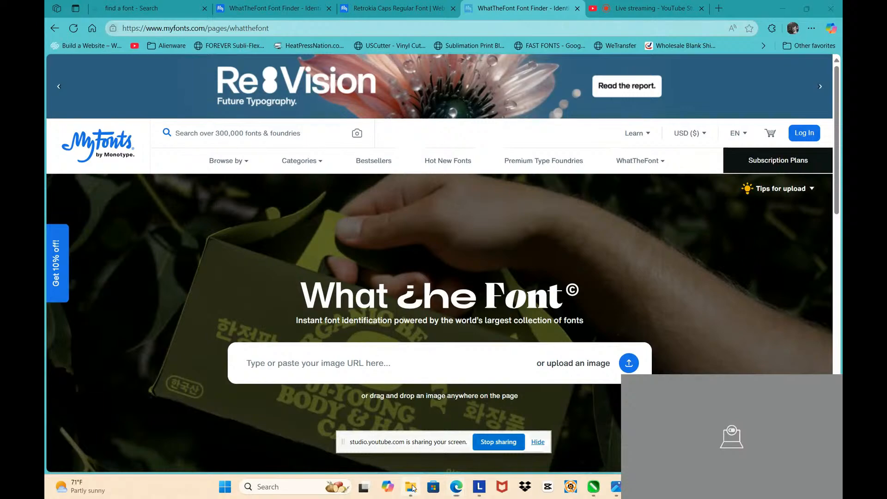
pyautogui.click(410, 486)
pyautogui.click(420, 312)
pyautogui.moveTo(419, 322); pyautogui.dragTo(531, 356)
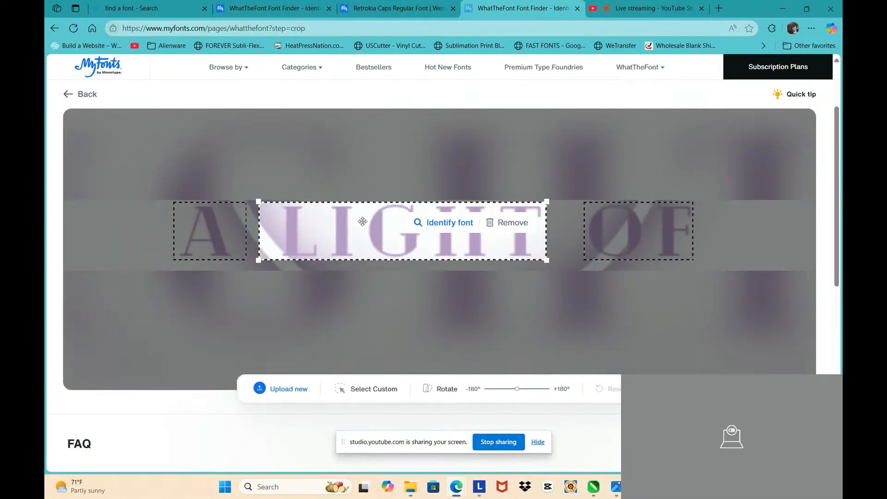
pyautogui.click(435, 223)
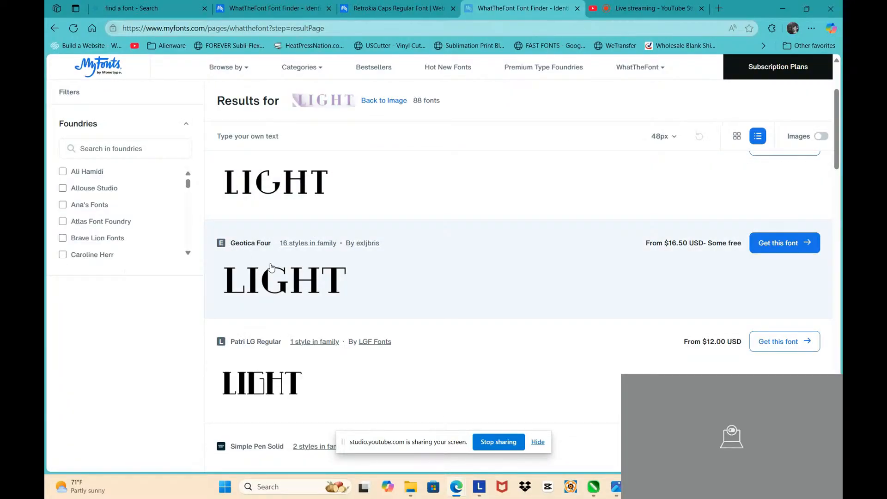
# - Open the Geotica Four font page from the results, then check the logo in CorelDRAW and return to Microsoft Edge
pyautogui.click(292, 279)
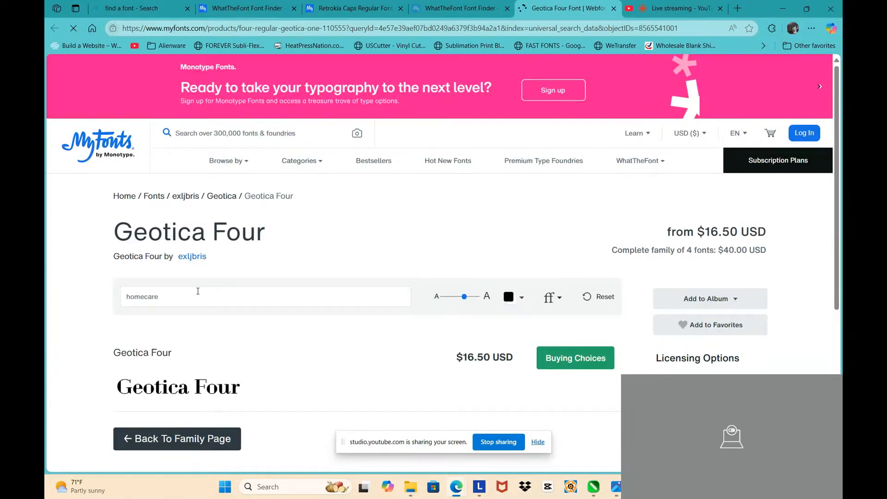
pyautogui.click(571, 486)
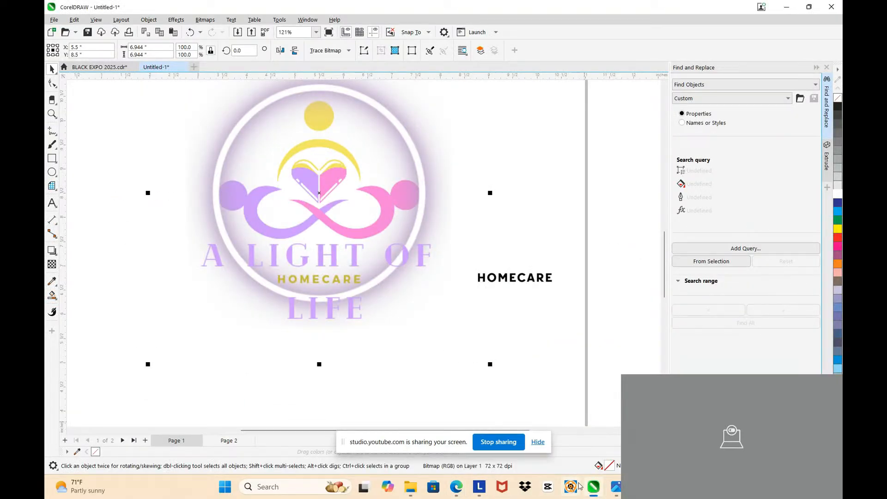
pyautogui.moveTo(468, 489)
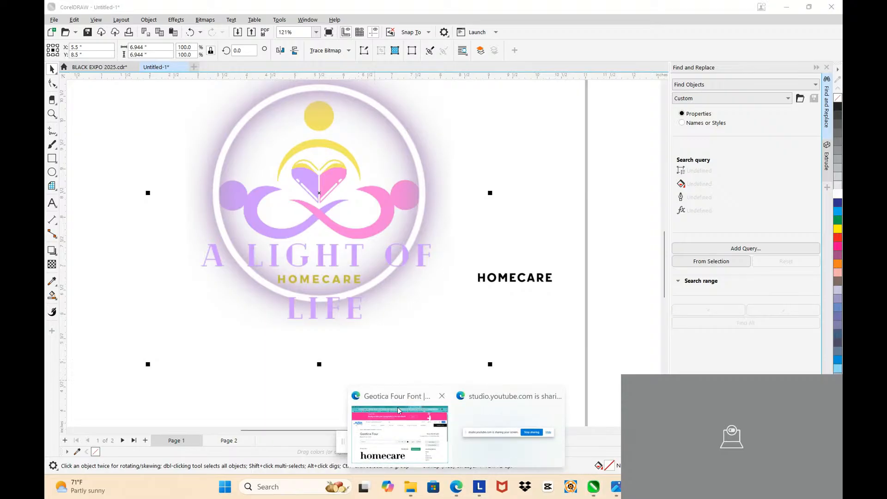
pyautogui.click(395, 409)
# - Set the Geotica Four preview text to "a light of life" in lowercase
pyautogui.moveTo(171, 291); pyautogui.dragTo(85, 298)
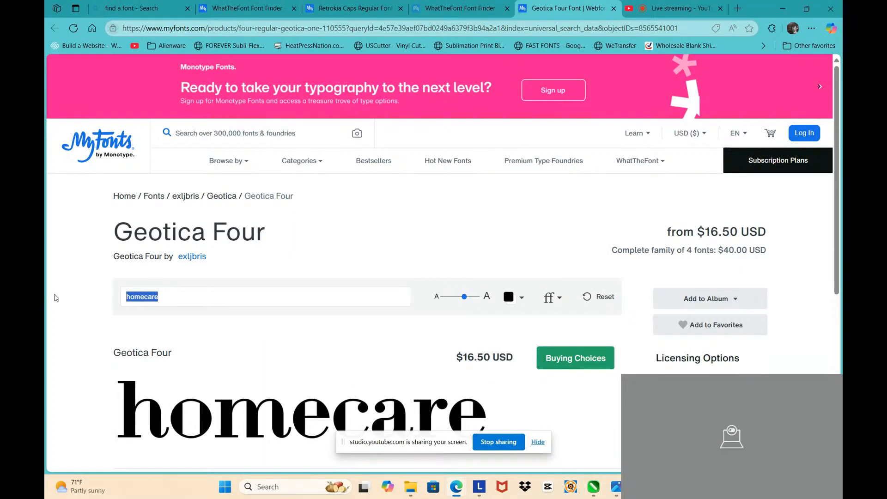
pyautogui.write('a light of')
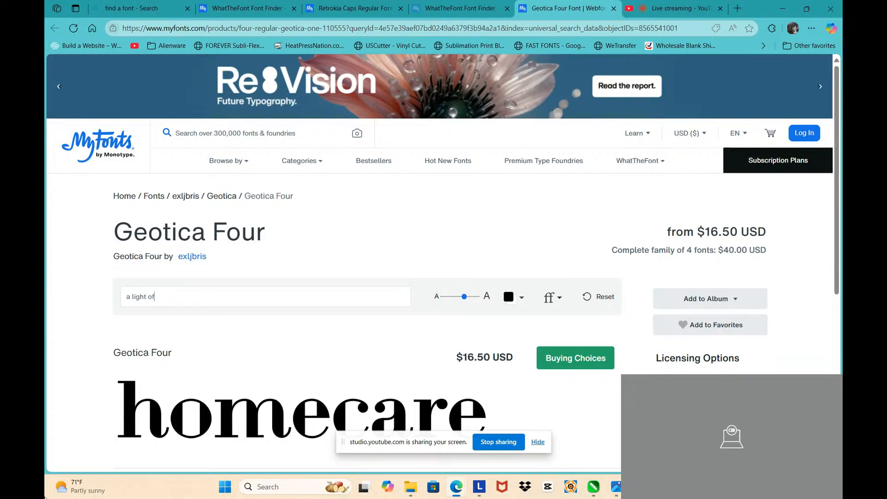
pyautogui.write(' life')
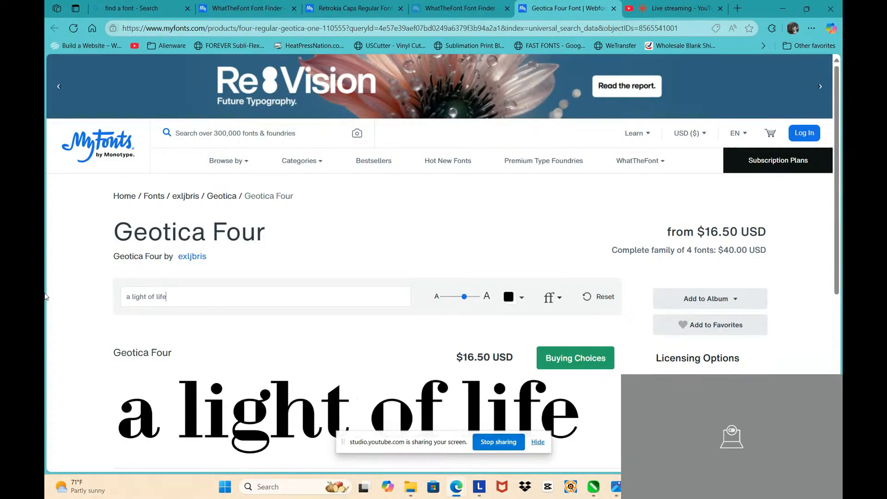
# - Replace the preview text with A LIGHT OF LIFE in capitals and reduce the preview size so the whole phrase fits on one line
pyautogui.moveTo(178, 301); pyautogui.dragTo(112, 298)
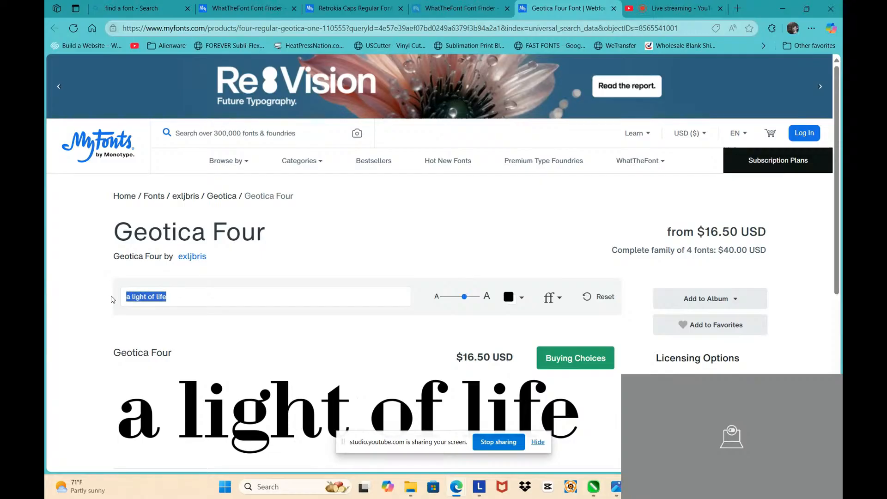
pyautogui.press('capslock')
pyautogui.write('A LIGHT OF LIFE')
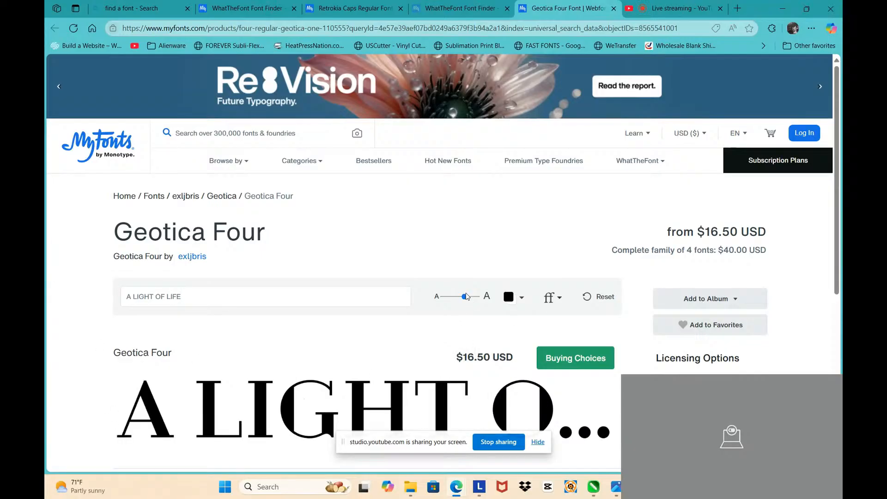
pyautogui.moveTo(466, 299); pyautogui.dragTo(459, 301)
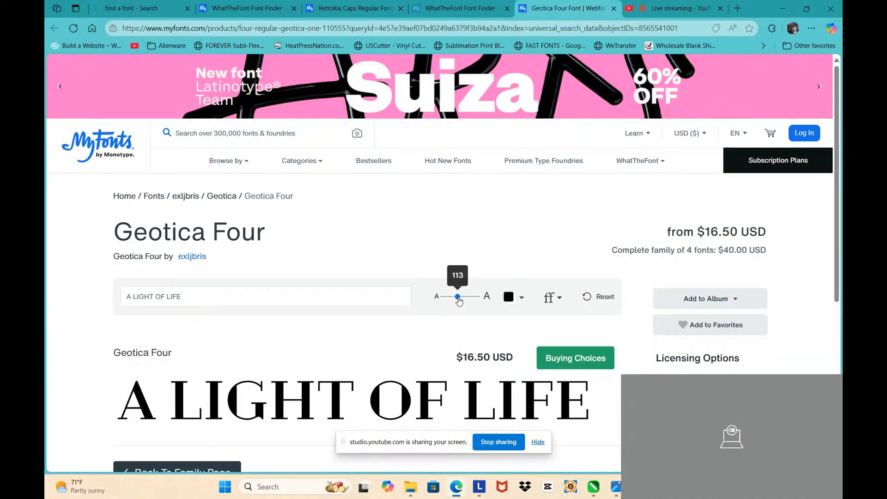
pyautogui.moveTo(458, 297); pyautogui.dragTo(456, 297)
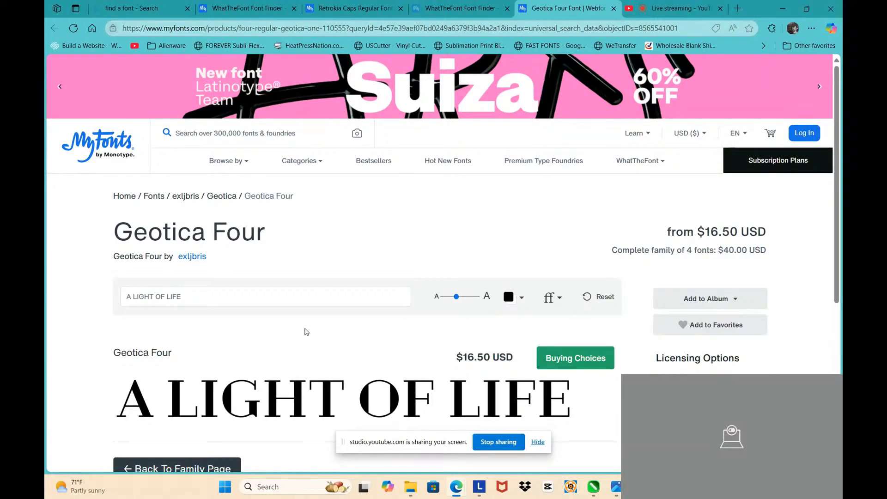
# - Capture a screen snip of the A LIGHT OF LIFE font preview and copy the image from Snipping Tool
pyautogui.press('super+shift+s')
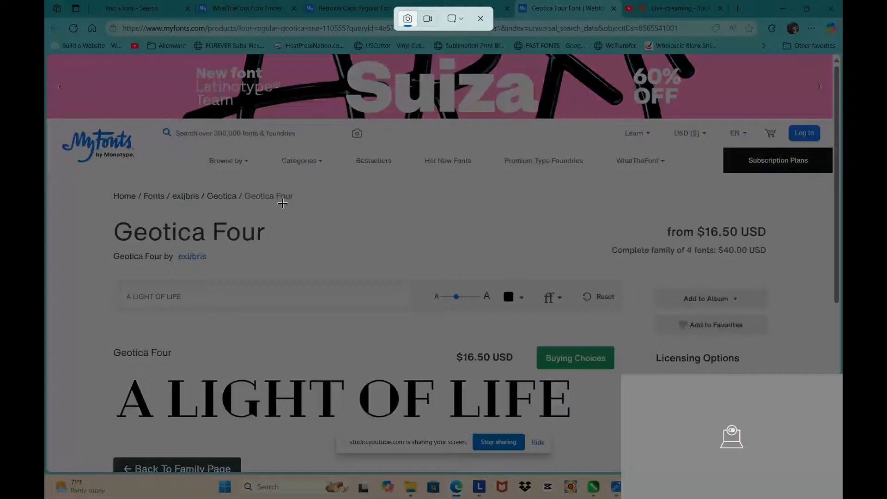
pyautogui.moveTo(108, 375); pyautogui.dragTo(579, 423)
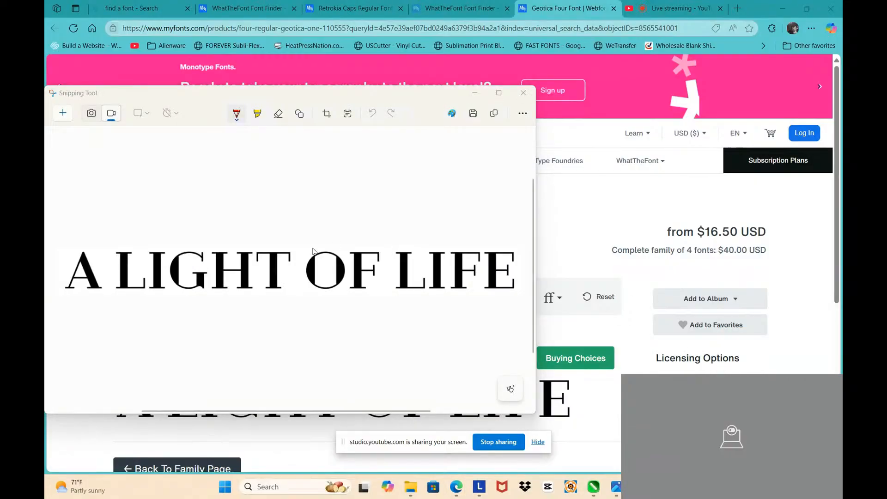
pyautogui.rightClick(278, 263)
pyautogui.click(325, 294)
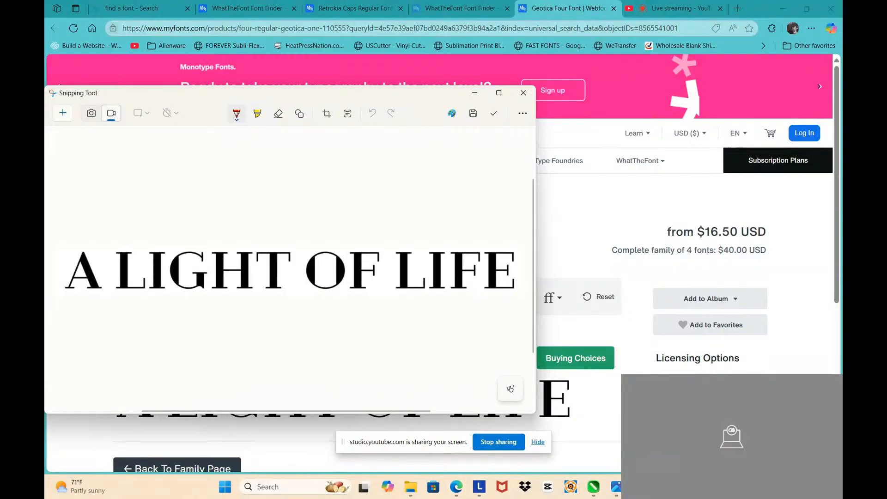
# - Switch to CorelDRAW and paste the copied A LIGHT OF LIFE snip on Page 1
pyautogui.click(595, 487)
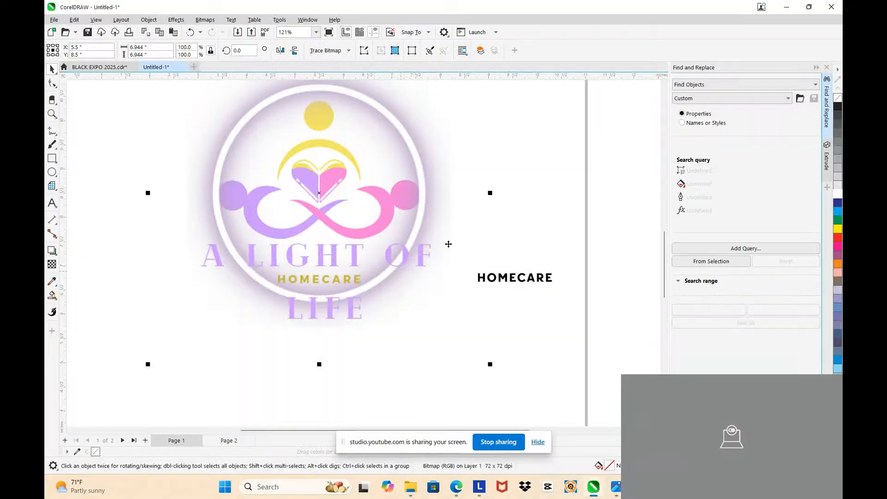
pyautogui.rightClick(545, 219)
pyautogui.click(568, 296)
pyautogui.scroll(-3, 381, 214)
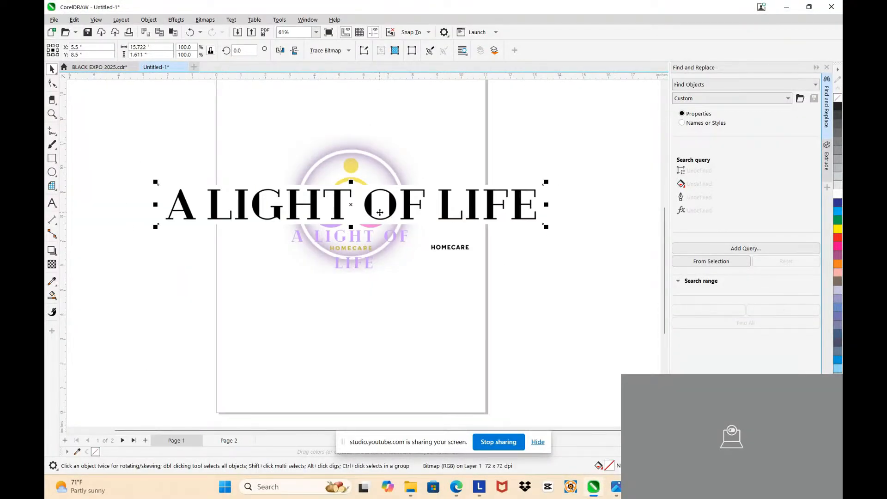
# - Move the pasted A LIGHT OF LIFE bitmap down into the empty area well below the logo
pyautogui.moveTo(386, 201); pyautogui.dragTo(388, 301)
pyautogui.scroll(7, 343, 248)
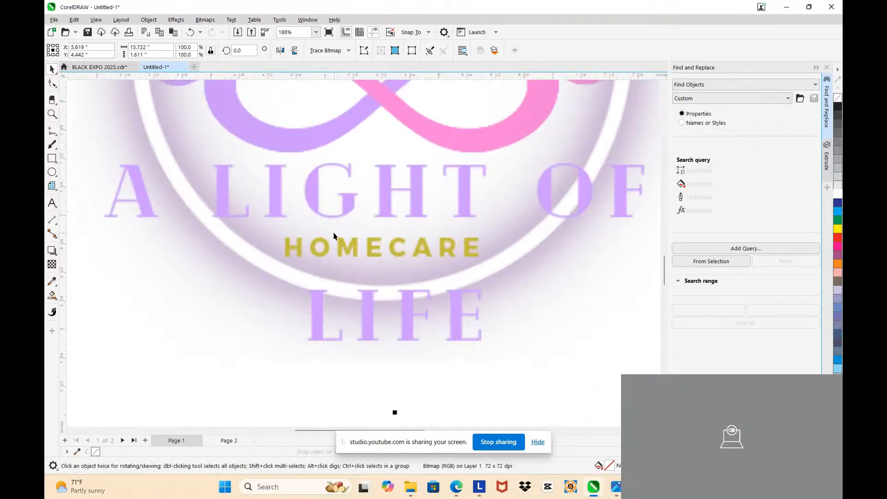
pyautogui.scroll(-5, 335, 211)
pyautogui.scroll(4, 380, 214)
pyautogui.scroll(-1, 364, 194)
pyautogui.scroll(-4, 364, 195)
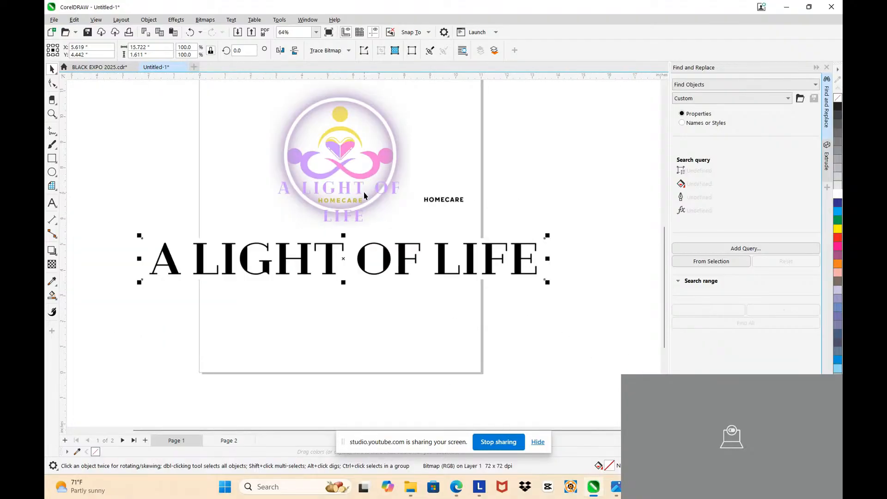
pyautogui.scroll(3, 365, 196)
pyautogui.scroll(-3, 508, 221)
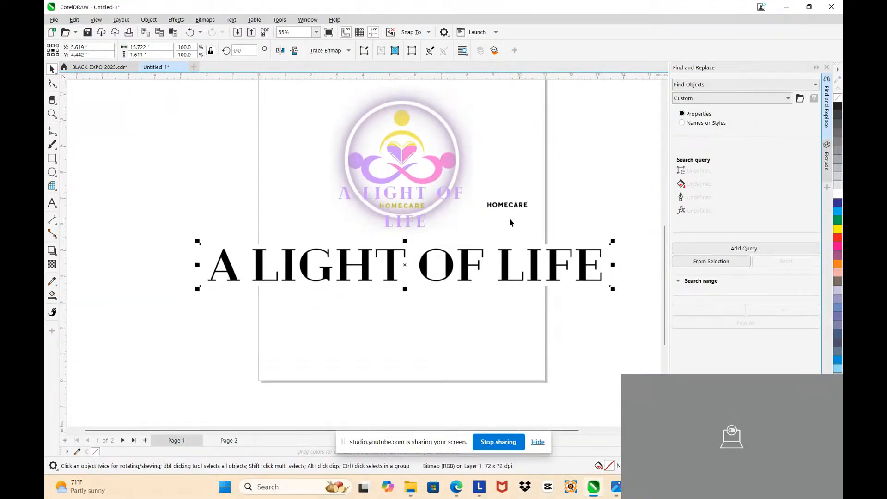
pyautogui.moveTo(471, 268); pyautogui.dragTo(467, 303)
# - Scale the A LIGHT OF LIFE bitmap down to about 7.34 in wide and position it within the page below the logo
pyautogui.scroll(5, 426, 281)
pyautogui.scroll(-4, 396, 249)
pyautogui.scroll(1, 347, 176)
pyautogui.scroll(-2, 457, 199)
pyautogui.scroll(4, 402, 227)
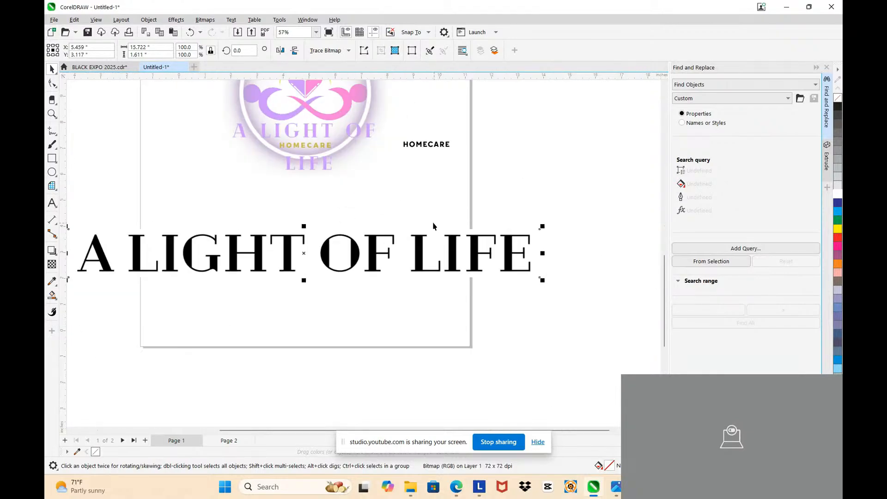
pyautogui.scroll(-3, 391, 240)
pyautogui.scroll(2, 384, 250)
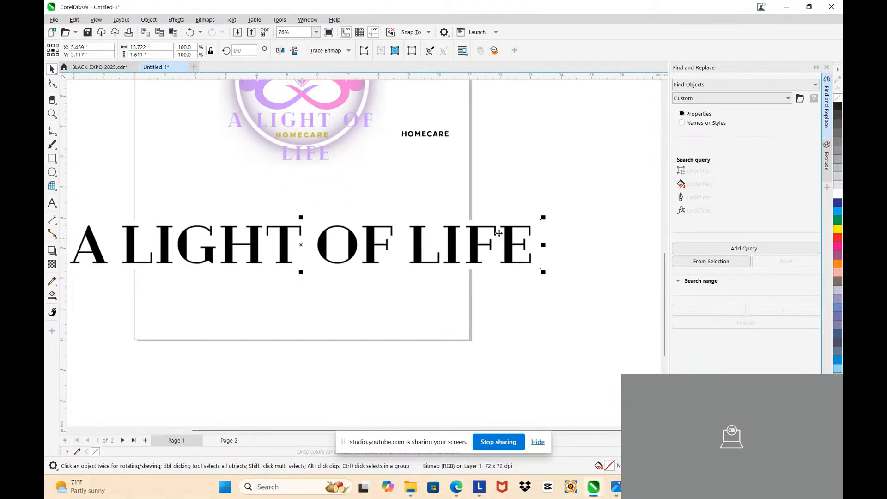
pyautogui.moveTo(542, 217); pyautogui.dragTo(415, 232)
pyautogui.scroll(3, 309, 238)
pyautogui.moveTo(327, 231); pyautogui.dragTo(346, 205)
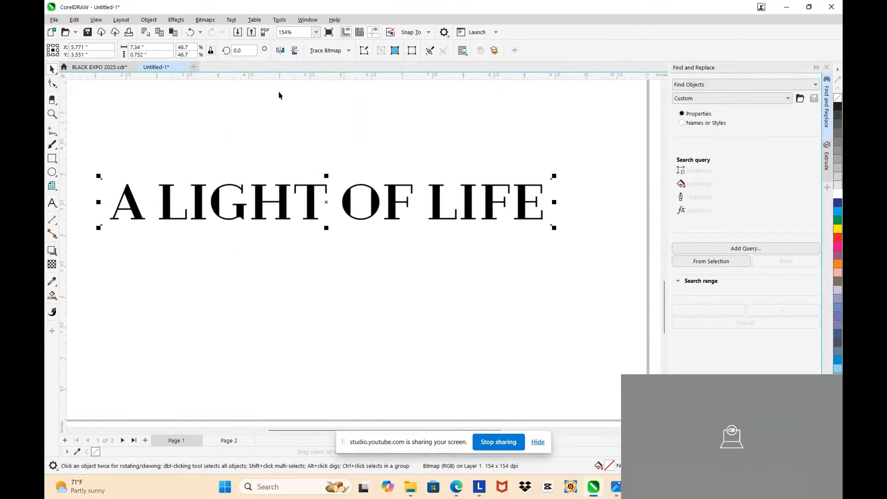
# - Convert the A LIGHT OF LIFE image to a 200 dpi CMYK bitmap and vectorize it with Quick Trace
pyautogui.click(211, 23)
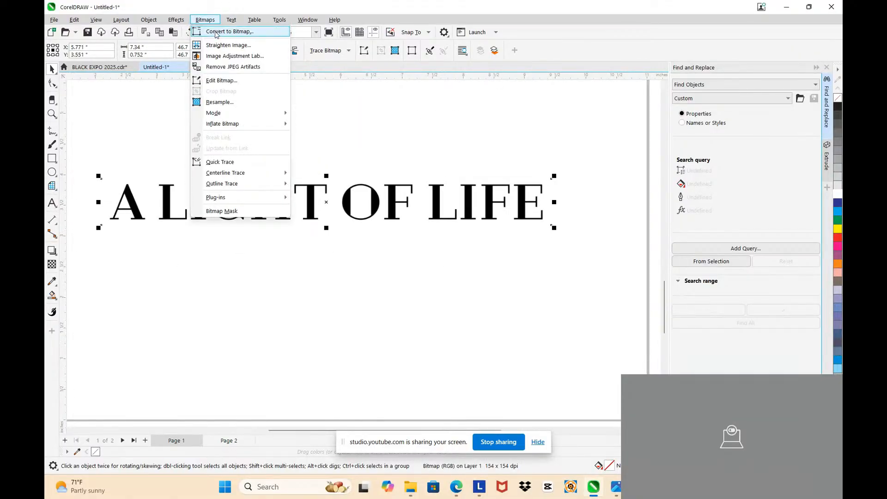
pyautogui.click(216, 33)
pyautogui.click(445, 294)
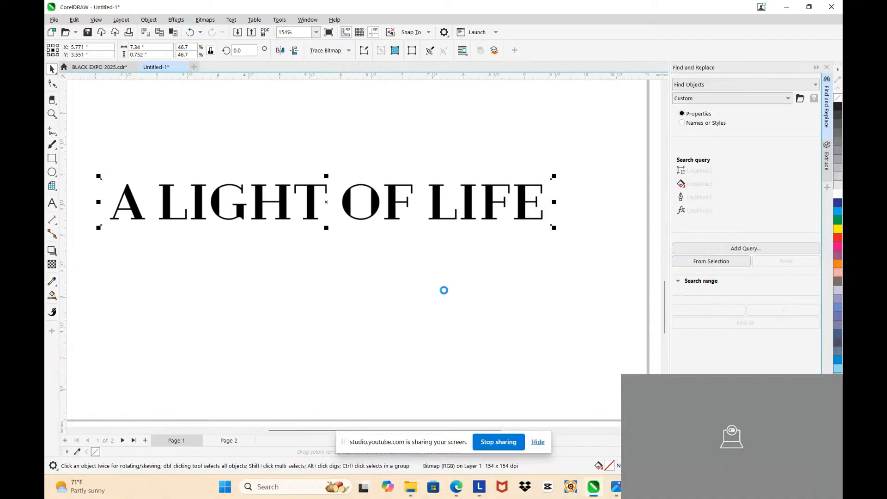
pyautogui.click(205, 19)
pyautogui.click(226, 163)
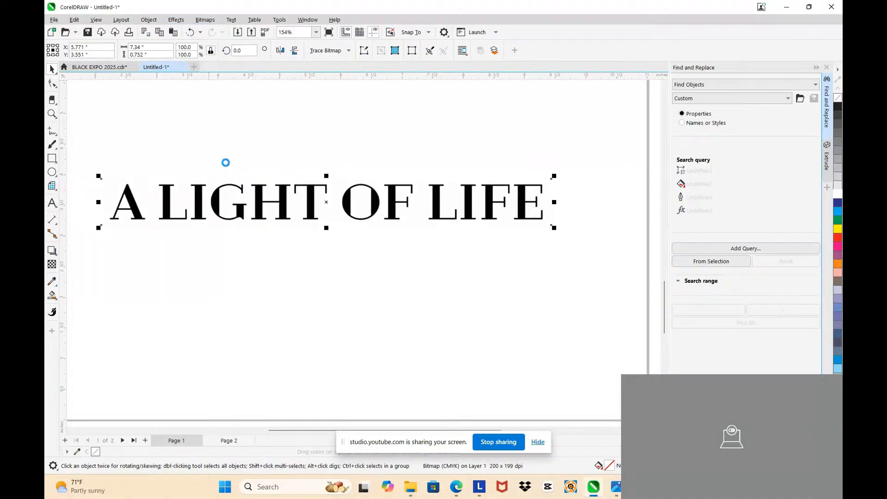
# - Move the traced A LIGHT OF LIFE lettering straight down about 1.27 in, below the original bitmap
pyautogui.scroll(3, 287, 175)
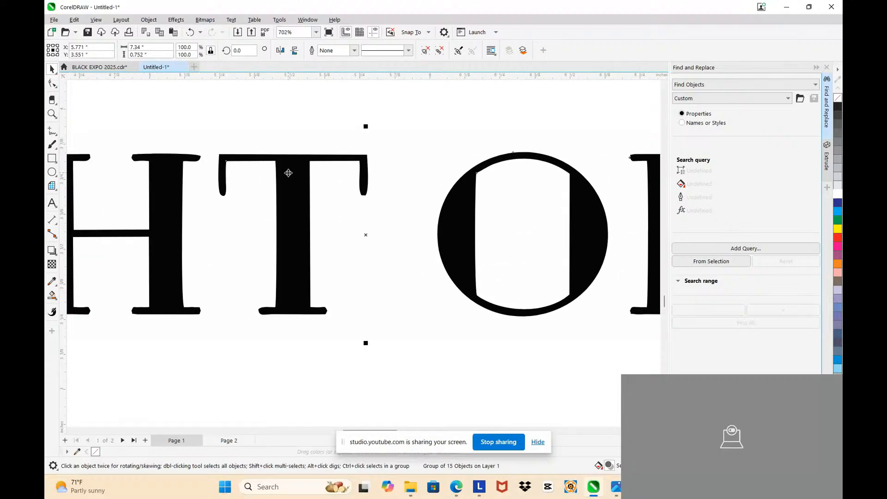
pyautogui.scroll(-3, 287, 172)
pyautogui.scroll(3, 307, 171)
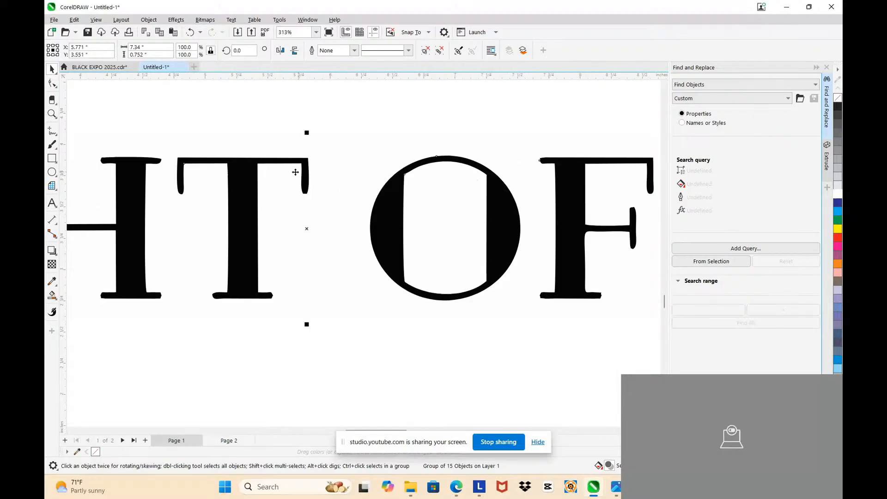
pyautogui.scroll(-4, 273, 172)
pyautogui.moveTo(267, 174); pyautogui.dragTo(267, 238)
# - Compare the letter edges and serifs of the traced A LIGHT OF LIFE lettering with the original bitmap above it
pyautogui.scroll(5, 246, 185)
pyautogui.scroll(-4, 246, 185)
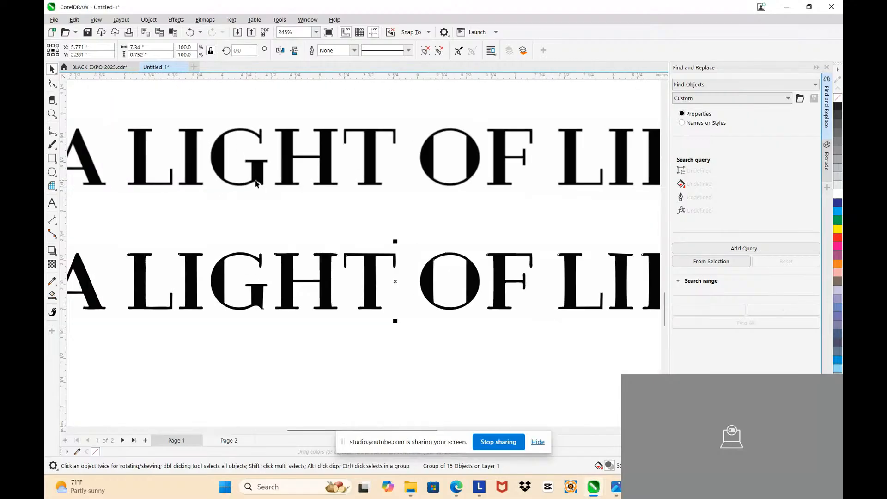
pyautogui.scroll(6, 297, 153)
pyautogui.scroll(-1, 288, 144)
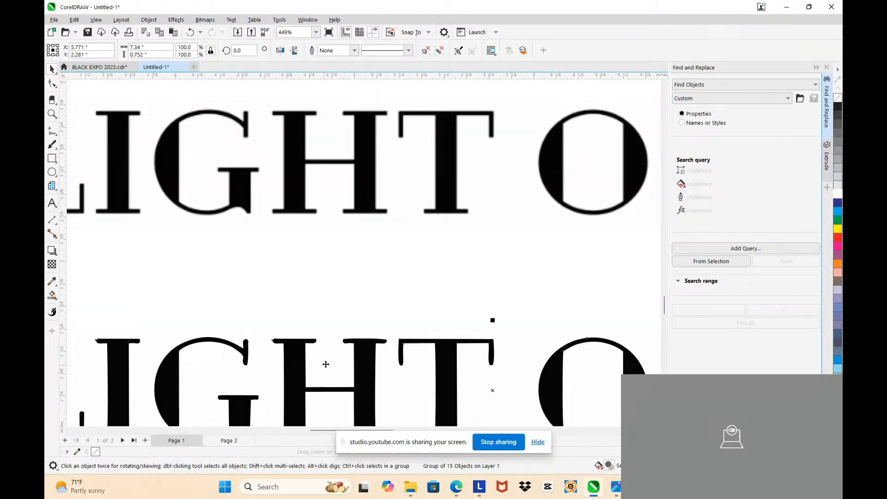
pyautogui.scroll(2, 314, 351)
pyautogui.scroll(-6, 303, 341)
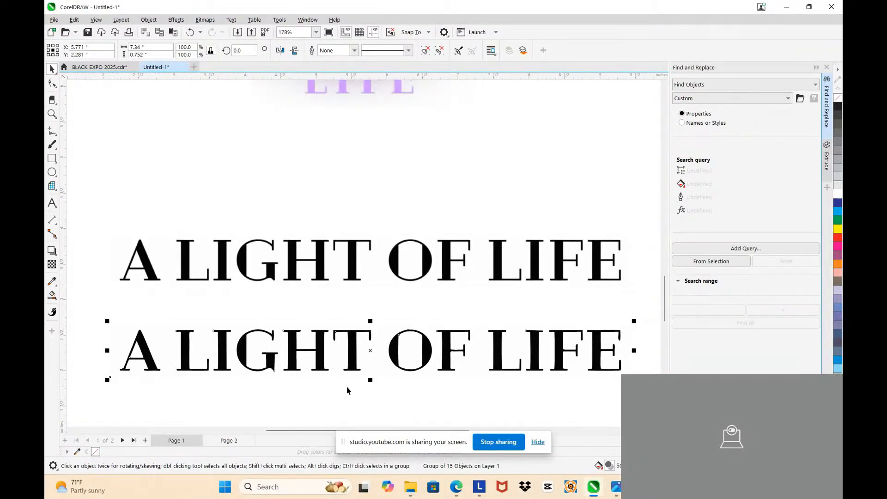
pyautogui.scroll(4, 365, 368)
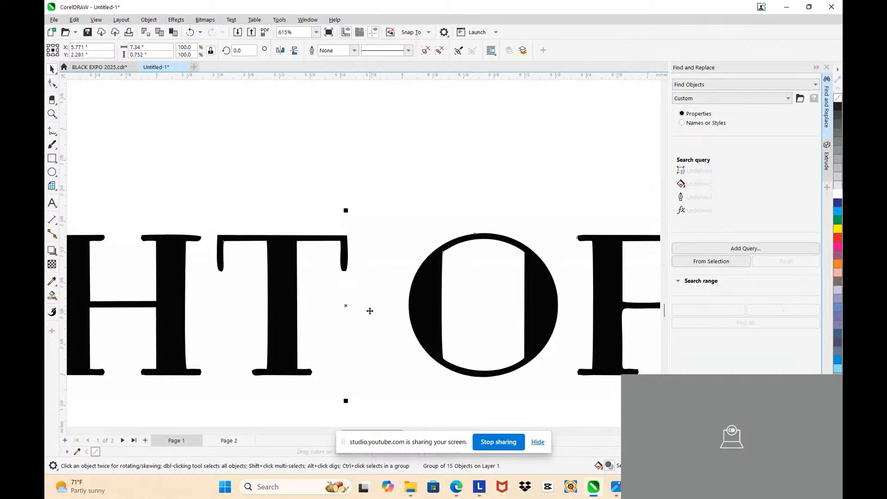
pyautogui.scroll(-3, 368, 308)
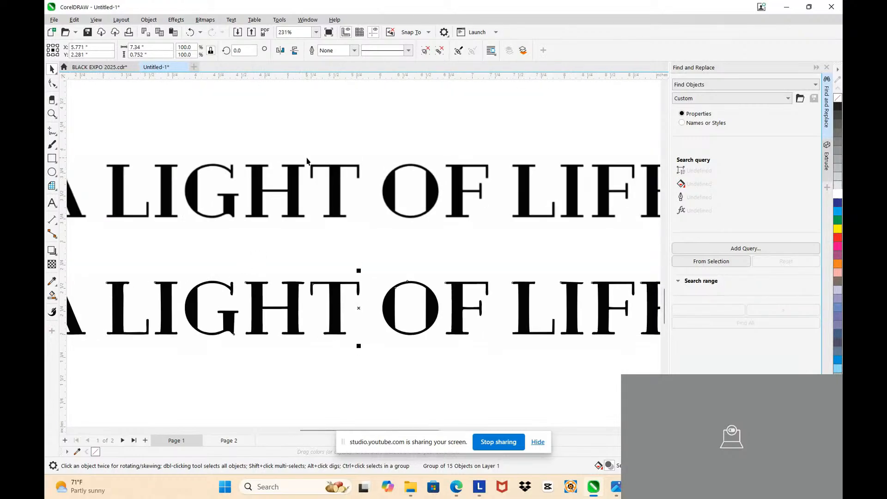
pyautogui.scroll(2, 307, 160)
pyautogui.scroll(-2, 369, 172)
pyautogui.scroll(6, 390, 277)
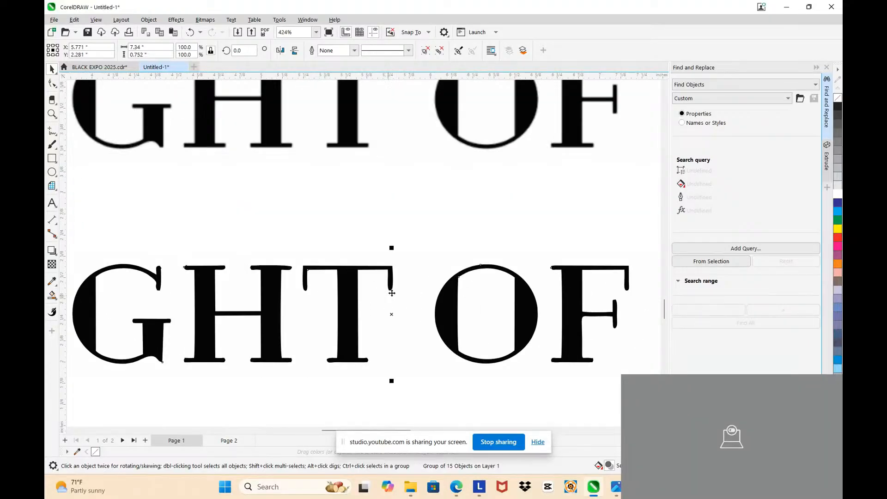
# - Delete the traced A LIGHT OF LIFE lettering below the original bitmap
pyautogui.scroll(-5, 363, 266)
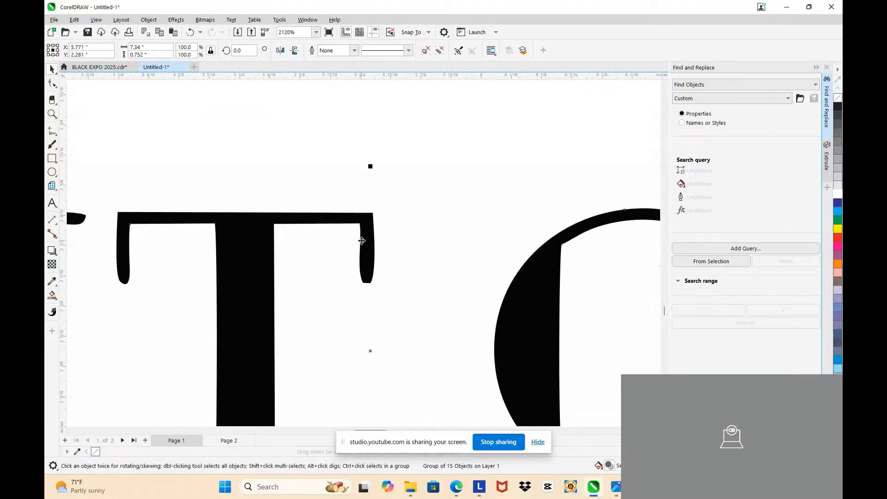
pyautogui.scroll(4, 197, 270)
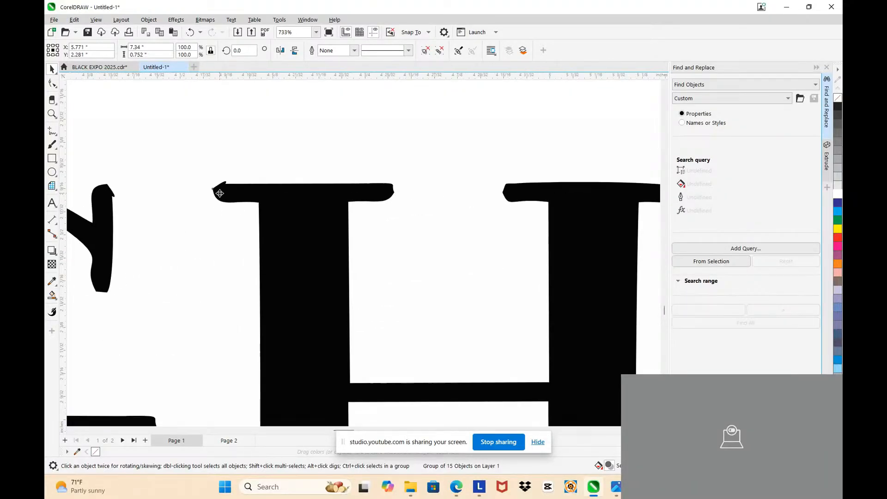
pyautogui.scroll(-1, 176, 188)
pyautogui.scroll(1, 176, 188)
pyautogui.scroll(-7, 188, 194)
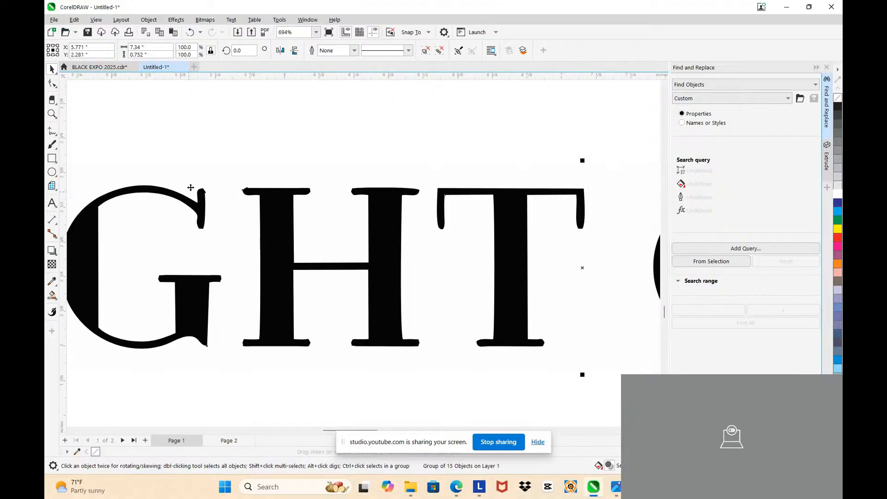
pyautogui.scroll(1, 195, 162)
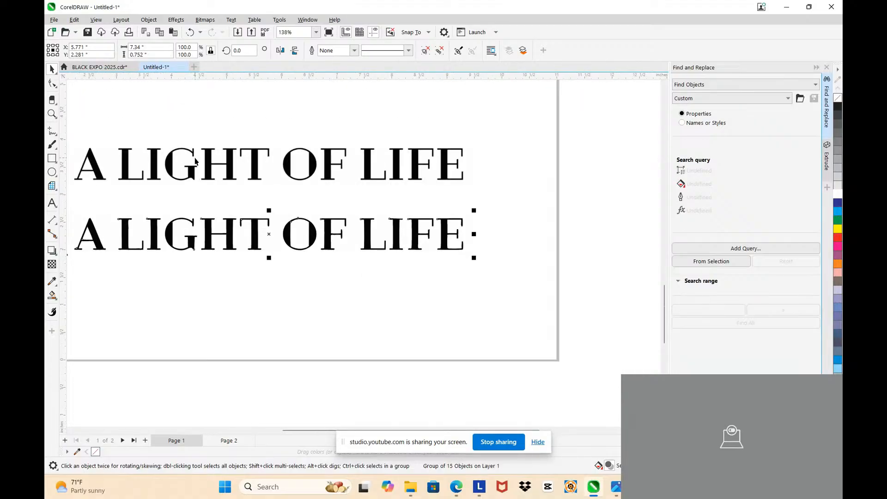
pyautogui.press('Delete')
# - Draw a narrow rectangle about 0.014 × 0.149 in over the hanging right serif of the T in LIGHT
pyautogui.scroll(5, 210, 145)
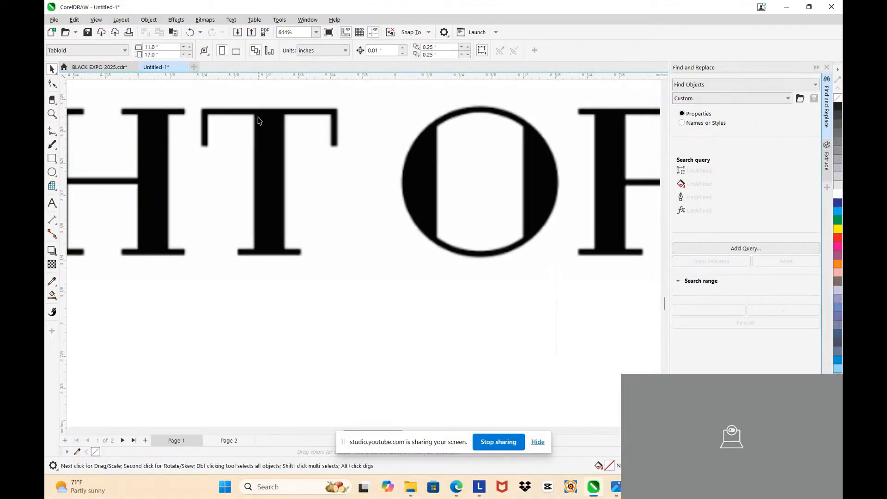
pyautogui.scroll(-1, 271, 123)
pyautogui.scroll(-4, 271, 122)
pyautogui.scroll(4, 273, 113)
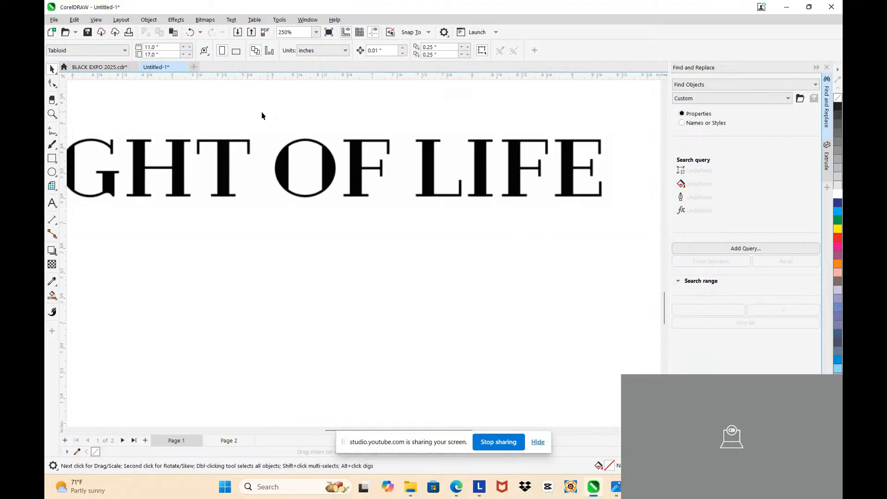
pyautogui.click(52, 158)
pyautogui.scroll(4, 303, 154)
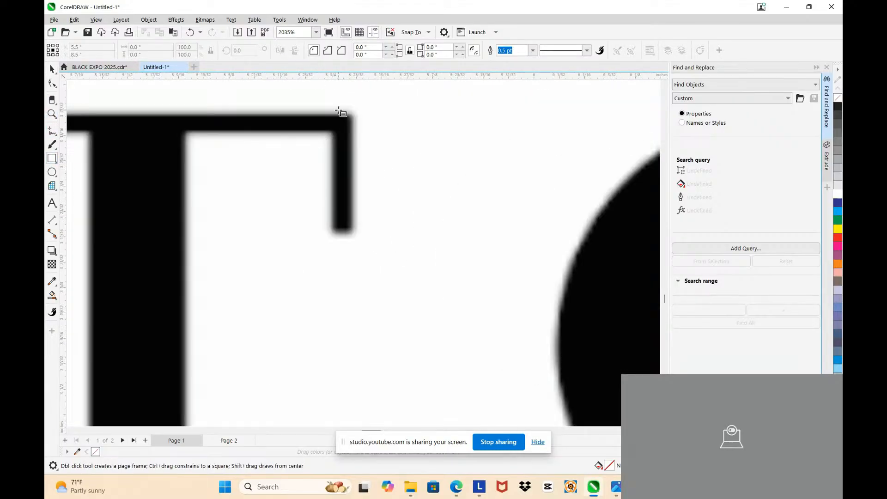
pyautogui.moveTo(332, 112)
pyautogui.mouseDown()
pyautogui.moveTo(356, 226)
pyautogui.moveTo(337, 192)
pyautogui.mouseUp()
pyautogui.moveTo(331, 114); pyautogui.dragTo(342, 160)
pyautogui.scroll(-2, 349, 161)
pyautogui.scroll(4, 348, 121)
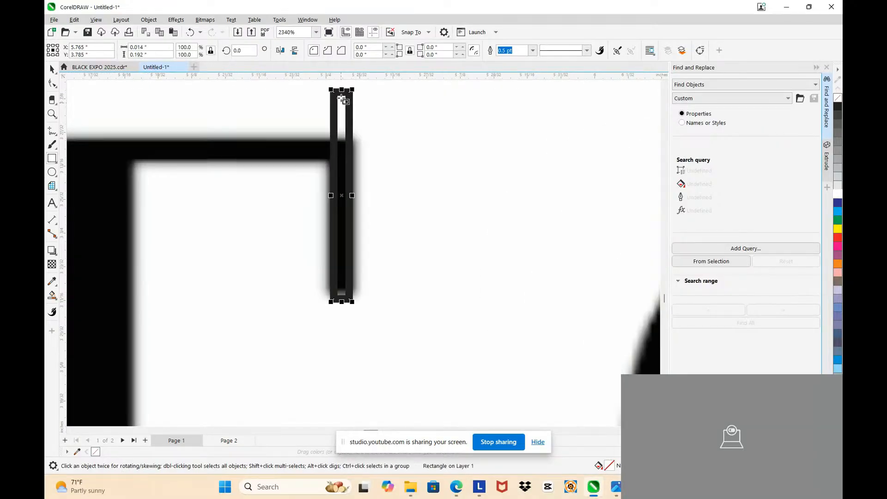
pyautogui.moveTo(342, 92); pyautogui.dragTo(343, 137)
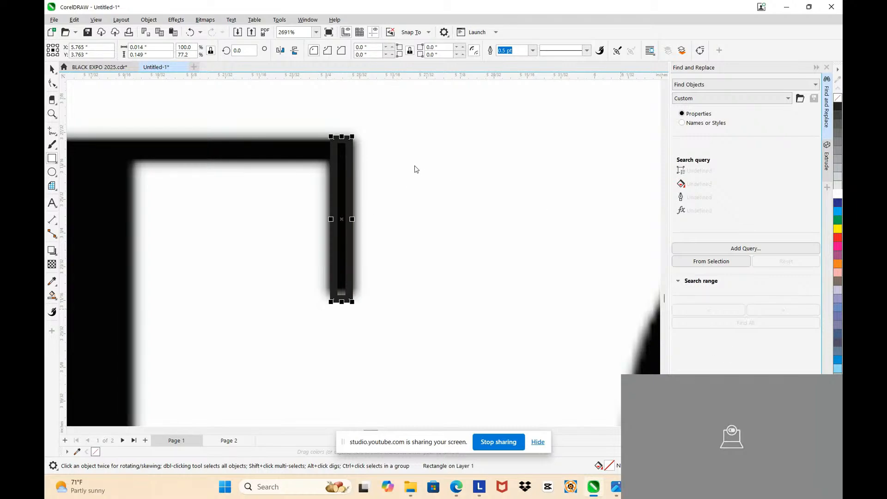
# - Give the serif rectangle a hairline outline in cyan
pyautogui.press('F12')
pyautogui.click(381, 182)
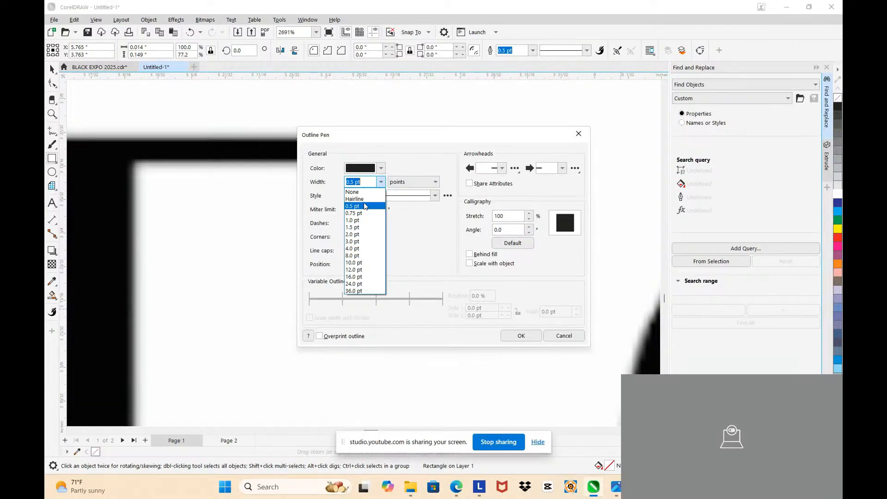
pyautogui.click(366, 192)
pyautogui.click(518, 335)
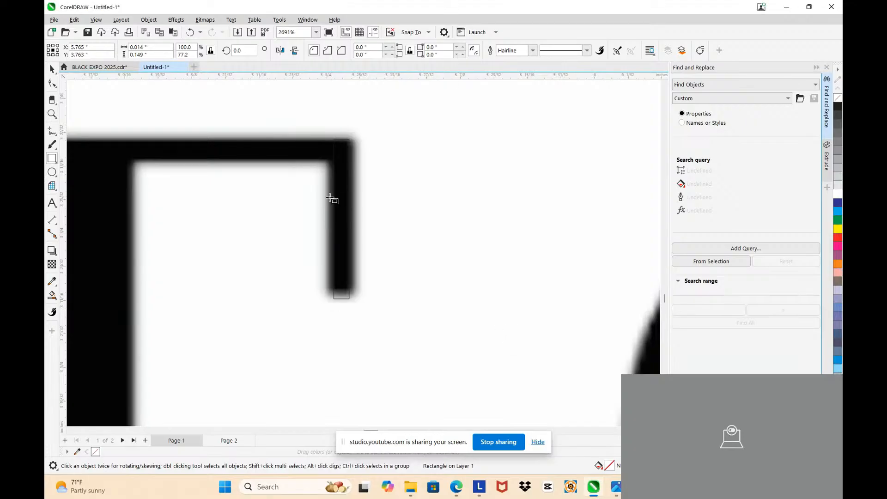
pyautogui.click(735, 265)
pyautogui.rightClick(837, 212)
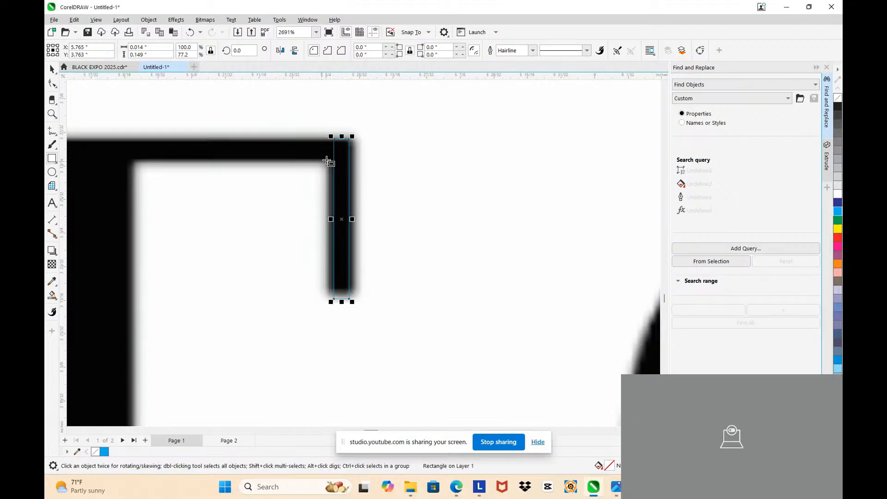
# - Round the corners of the serif rectangle with the Shape tool to a radius of about 0.003 in
pyautogui.scroll(2, 350, 138)
pyautogui.click(53, 83)
pyautogui.moveTo(347, 145); pyautogui.dragTo(345, 150)
pyautogui.scroll(-4, 345, 150)
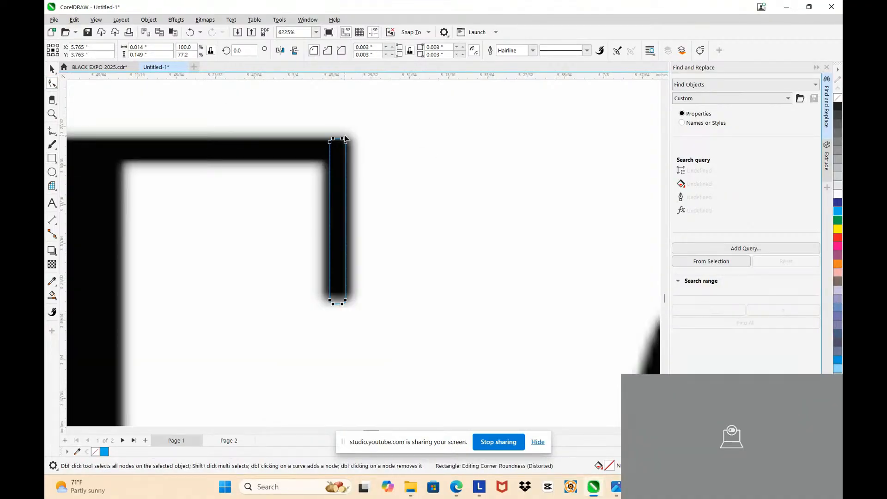
pyautogui.scroll(3, 344, 245)
# - Resize the rounded rectangle to about 0.026 × 0.145 in so it matches the T's right serif
pyautogui.click(52, 69)
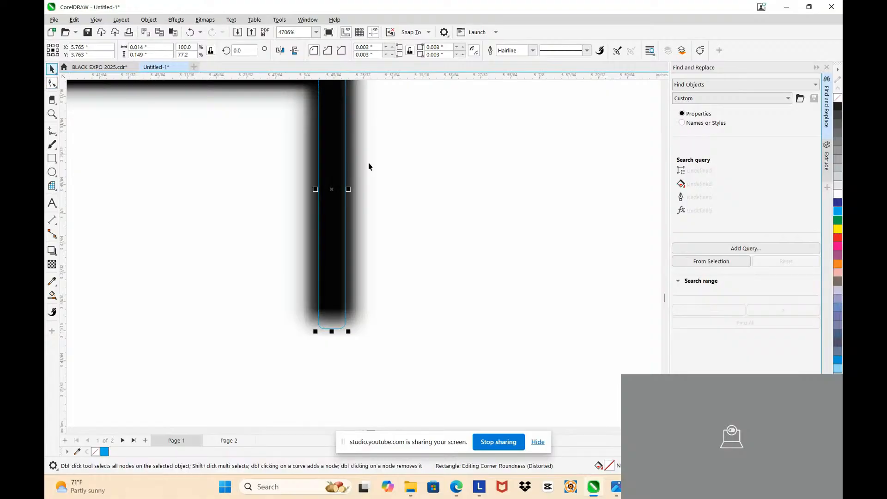
pyautogui.moveTo(350, 189); pyautogui.dragTo(309, 192)
pyautogui.moveTo(334, 331); pyautogui.dragTo(334, 318)
pyautogui.moveTo(310, 185); pyautogui.dragTo(303, 185)
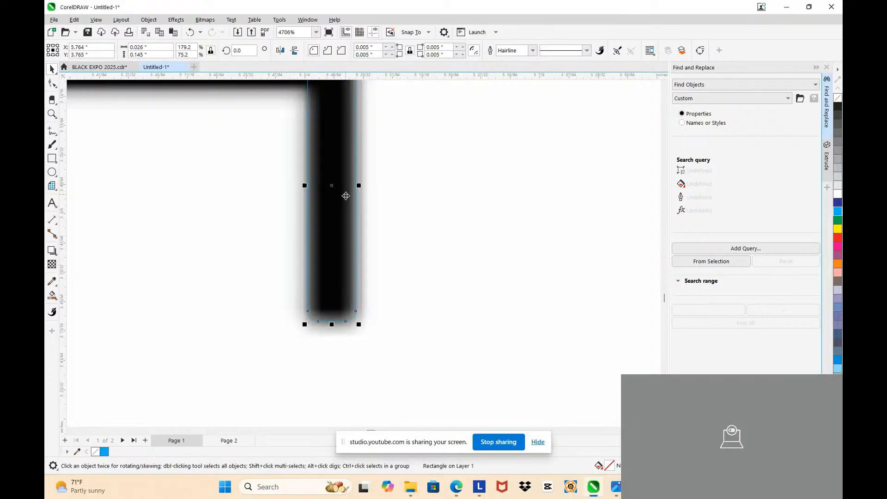
pyautogui.scroll(-3, 340, 185)
pyautogui.scroll(3, 334, 152)
pyautogui.scroll(-5, 335, 152)
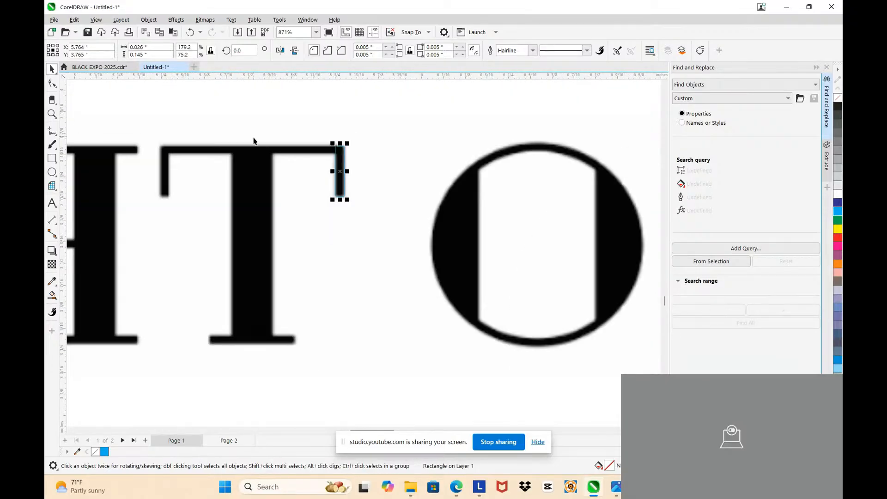
# - Copy the rounded rectangle onto the T's left serif and stretch another copy across its top bar, about 0.529 × 0.02 in
pyautogui.scroll(2, 326, 174)
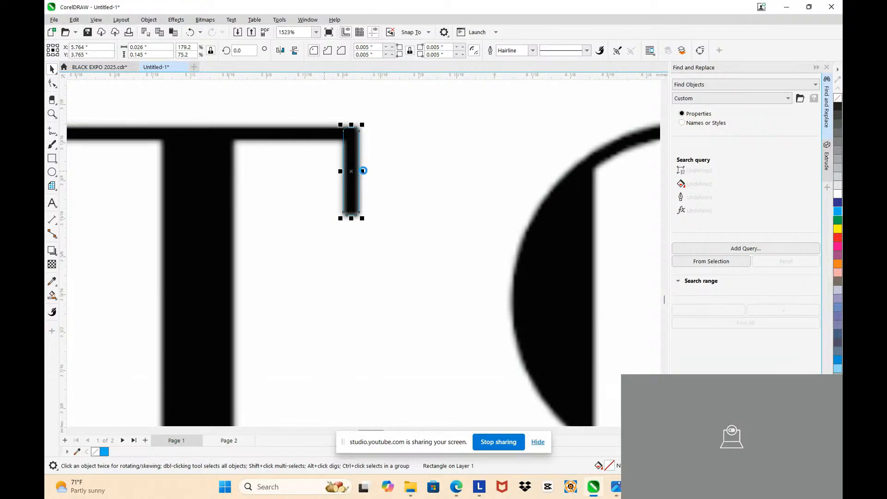
pyautogui.scroll(-1, 358, 166)
pyautogui.moveTo(351, 160); pyautogui.dragTo(149, 160)
pyautogui.scroll(1, 184, 134)
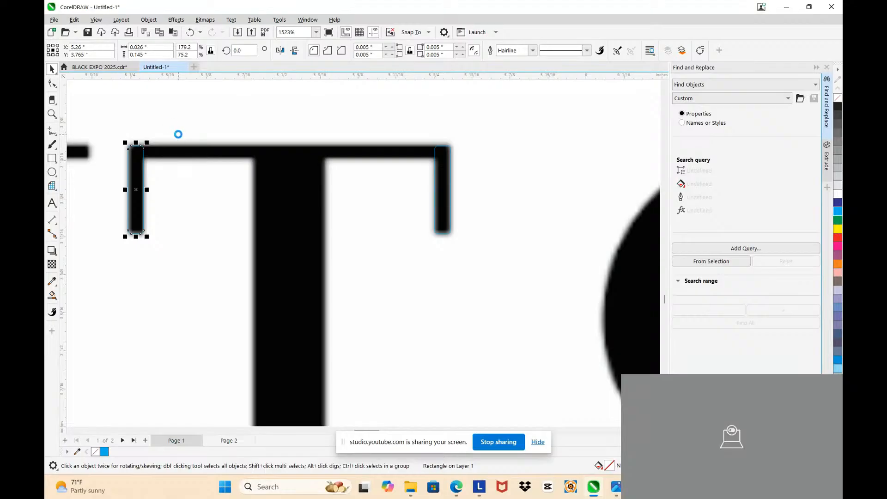
pyautogui.moveTo(136, 237); pyautogui.dragTo(452, 181)
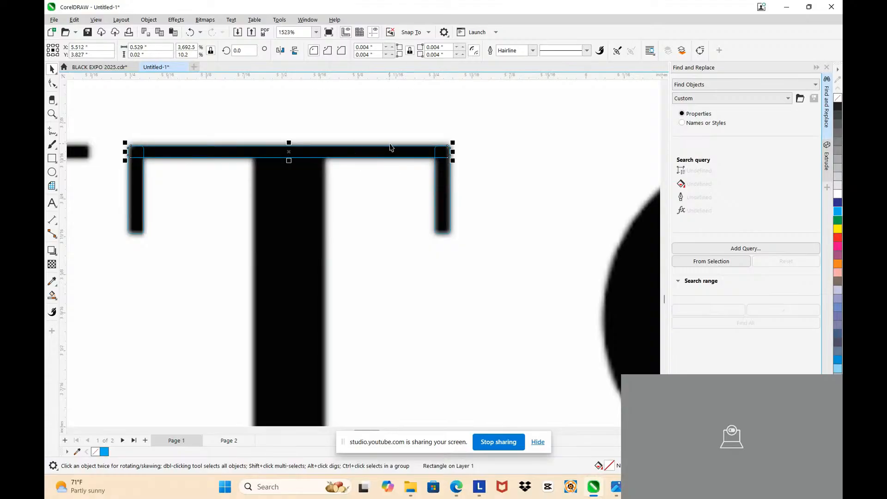
# - Make a rounded rectangle from the top bar for the T's vertical stem, about 0.12 × 0.567 in, fitted to the stem edges
pyautogui.moveTo(453, 152); pyautogui.dragTo(318, 271)
pyautogui.scroll(-3, 328, 156)
pyautogui.scroll(5, 330, 203)
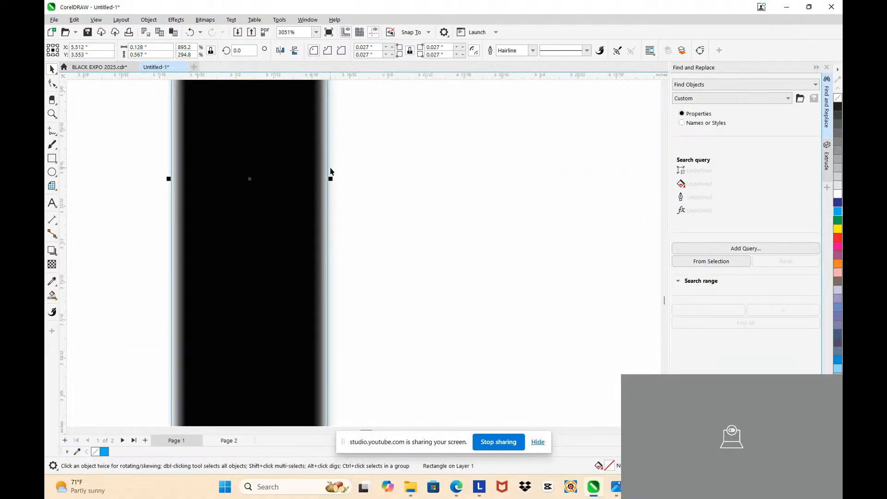
pyautogui.scroll(2, 330, 179)
pyautogui.moveTo(329, 178); pyautogui.dragTo(321, 179)
pyautogui.scroll(-3, 326, 178)
pyautogui.scroll(5, 326, 176)
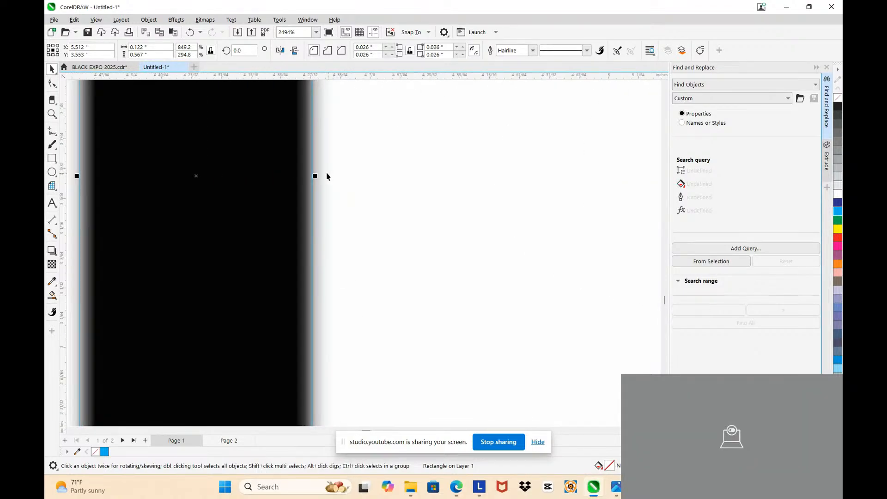
pyautogui.moveTo(300, 181); pyautogui.dragTo(293, 181)
pyautogui.scroll(-8, 304, 177)
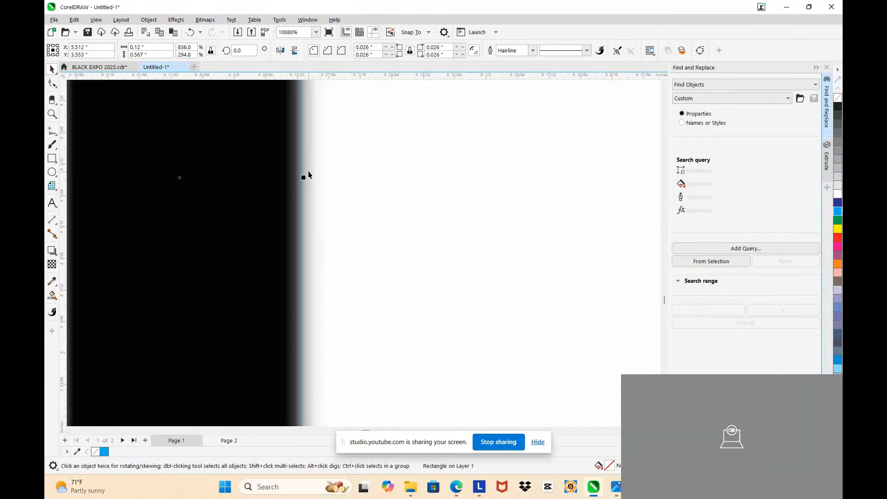
pyautogui.scroll(-3, 302, 136)
pyautogui.scroll(2, 319, 97)
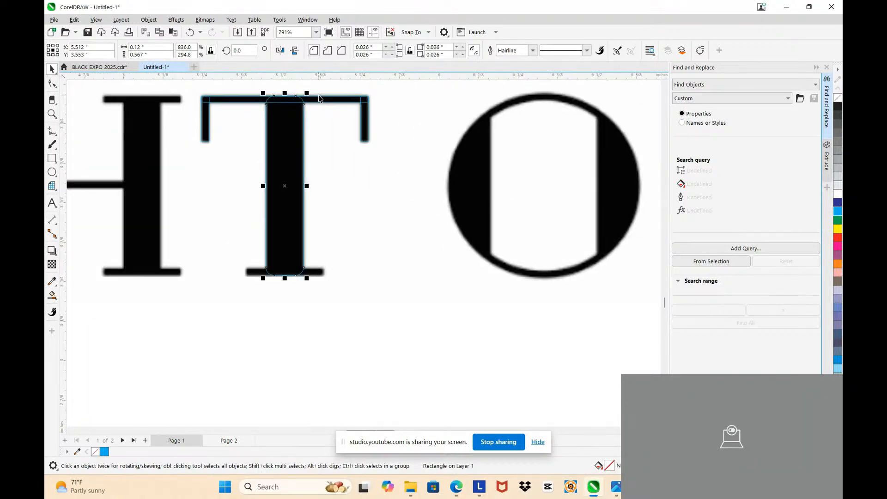
# - Copy the T's top bar straight down to its foot and narrow the copy to about 0.246 in wide
pyautogui.click(318, 99)
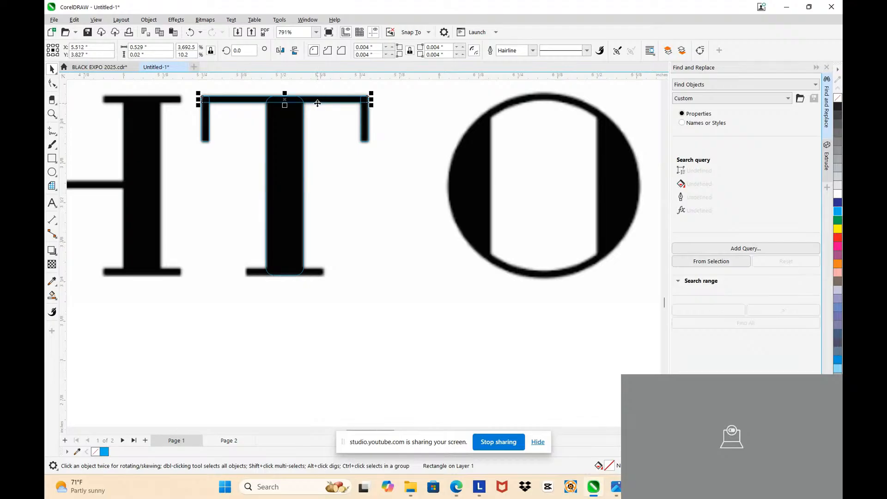
pyautogui.moveTo(317, 103); pyautogui.dragTo(322, 277)
pyautogui.scroll(4, 319, 274)
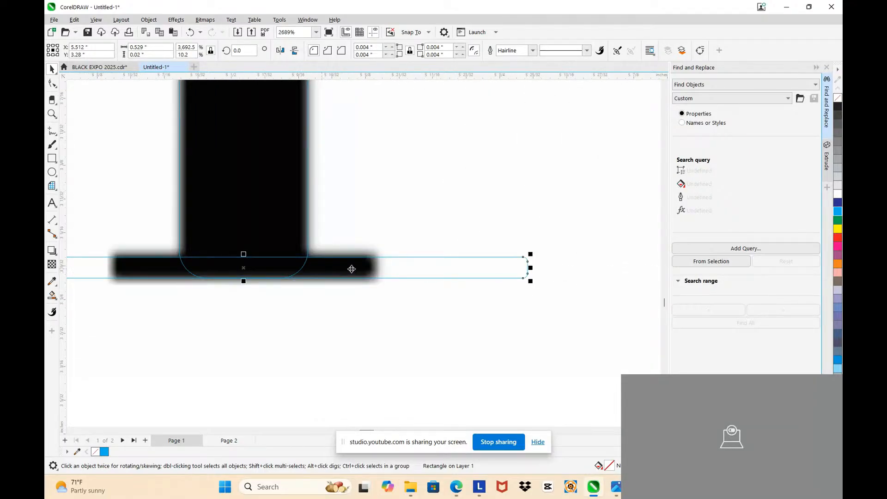
pyautogui.moveTo(530, 268); pyautogui.dragTo(378, 262)
pyautogui.scroll(-9, 378, 262)
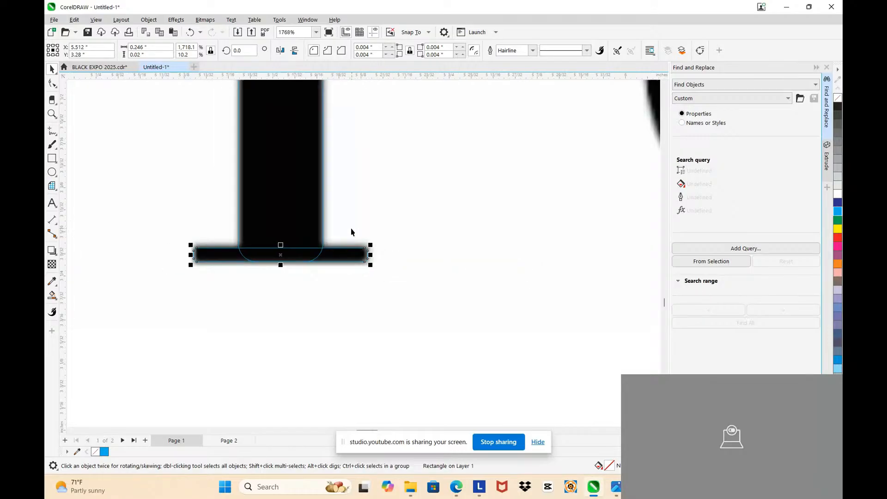
pyautogui.scroll(-3, 314, 190)
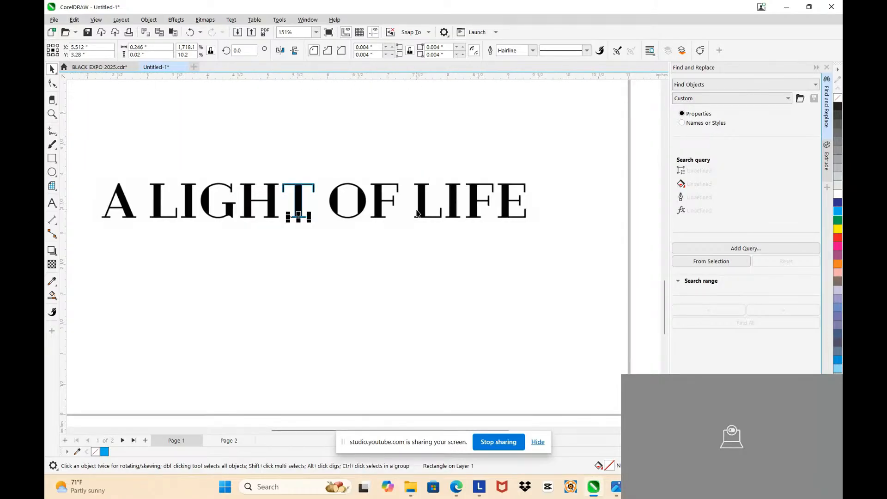
# - Lock the A LIGHT OF LIFE bitmap in place and deselect it
pyautogui.scroll(1, 297, 214)
pyautogui.click(345, 187)
pyautogui.rightClick(345, 187)
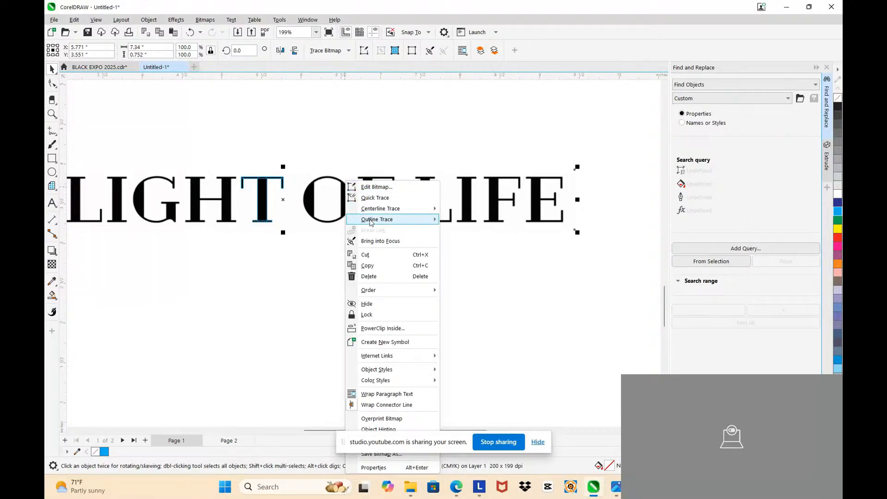
pyautogui.click(367, 315)
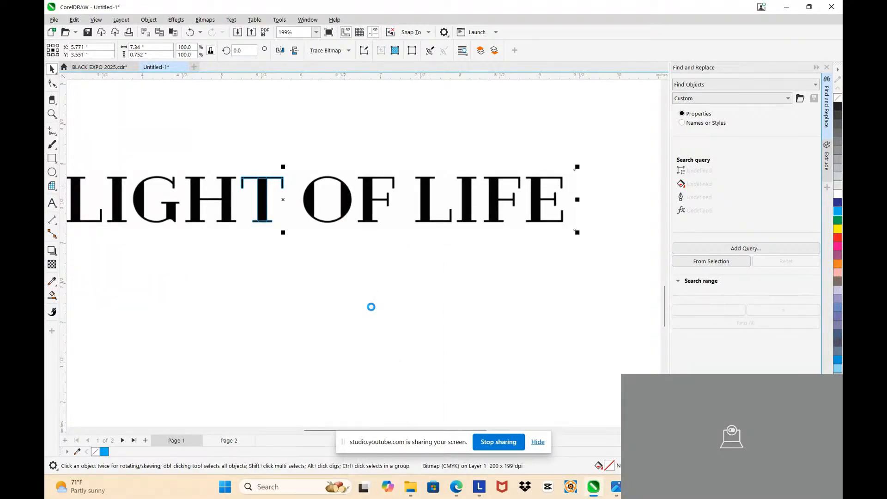
pyautogui.click(259, 155)
# - Copy the T's top bar and its two hanging serifs onto the top of the F in LIFE
pyautogui.moveTo(237, 160); pyautogui.dragTo(298, 199)
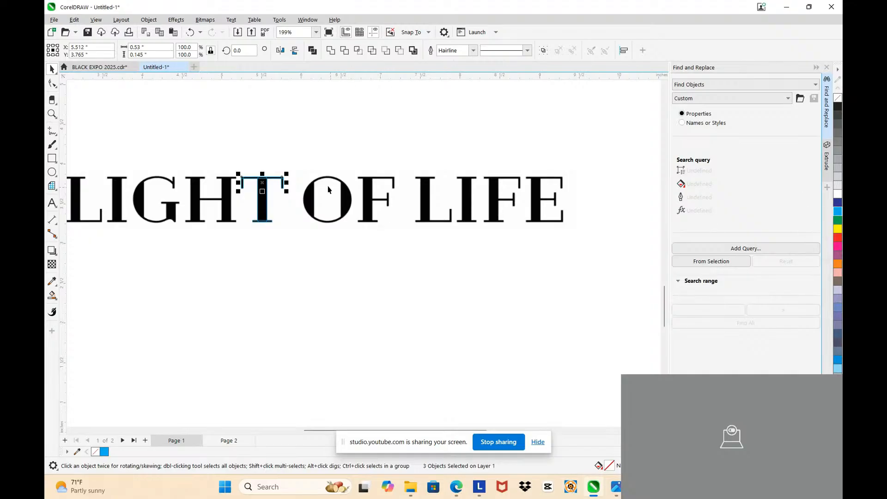
pyautogui.scroll(1, 340, 178)
pyautogui.moveTo(236, 179); pyautogui.dragTo(557, 221)
pyautogui.scroll(3, 601, 182)
pyautogui.scroll(1, 577, 155)
# - Shift the copied top bar and right serif together to line up with the F's hanging right serif
pyautogui.click(594, 181)
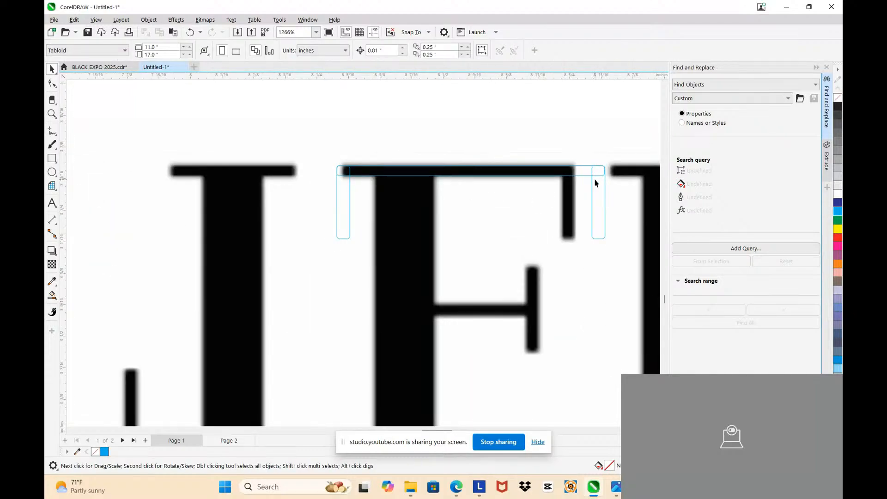
pyautogui.keyDown('shift'); pyautogui.click(567, 176); pyautogui.keyUp('shift')
pyautogui.moveTo(603, 202); pyautogui.dragTo(573, 202)
# - Shorten the F's top bar to about 0.457 in and reshape the left serif rectangle into its stem, about 0.117 × 0.571 in
pyautogui.click(309, 171)
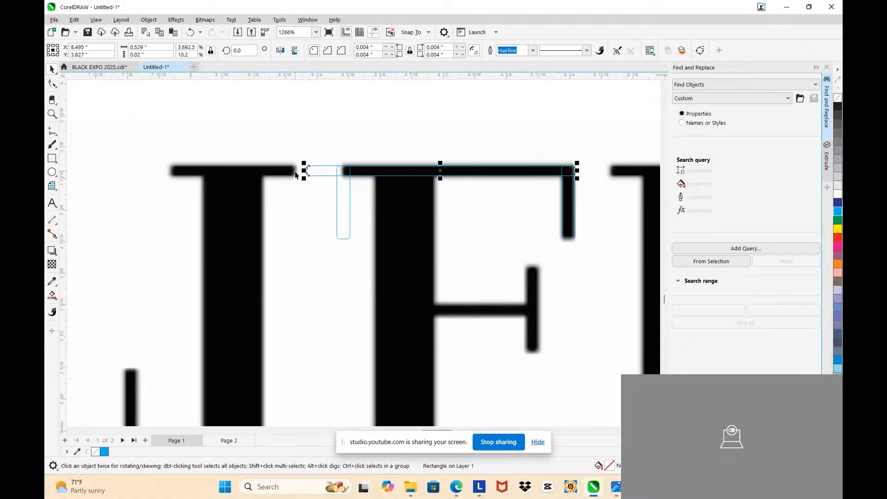
pyautogui.moveTo(303, 171); pyautogui.dragTo(412, 321)
pyautogui.scroll(-2, 410, 171)
pyautogui.scroll(1, 443, 308)
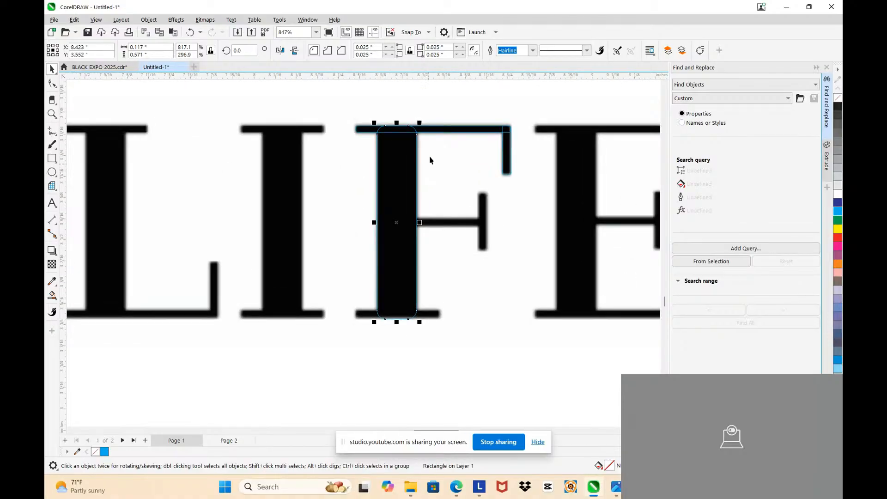
# - Copy the F's top bar down to its baseline and shorten the copy to about 0.246 in as the foot serif
pyautogui.click(433, 132)
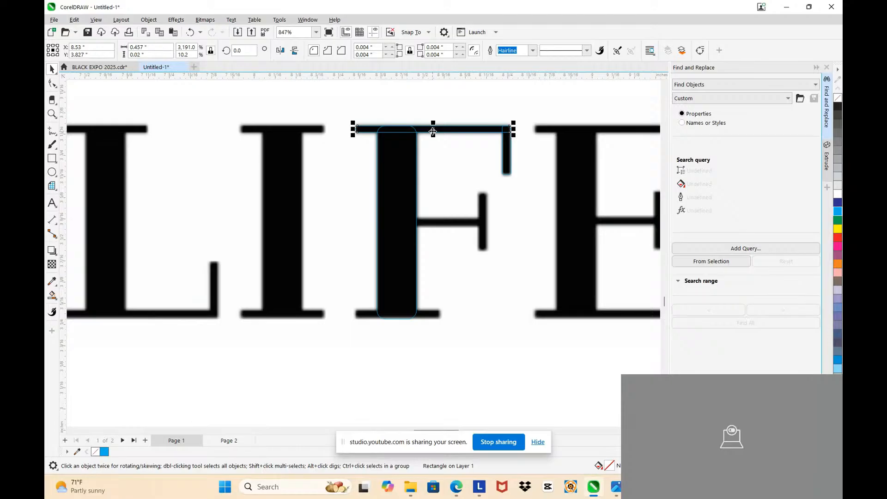
pyautogui.moveTo(433, 131); pyautogui.dragTo(433, 318)
pyautogui.scroll(2, 436, 319)
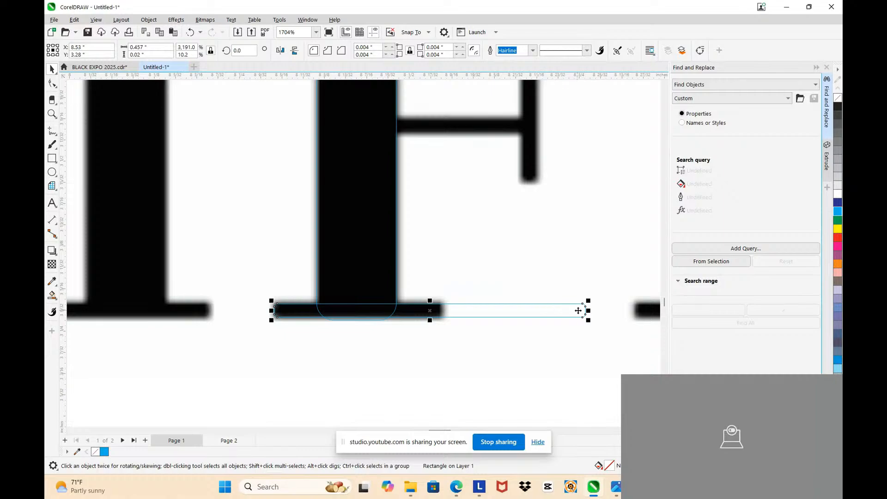
pyautogui.moveTo(590, 312); pyautogui.dragTo(444, 311)
pyautogui.scroll(-3, 434, 259)
pyautogui.scroll(2, 512, 146)
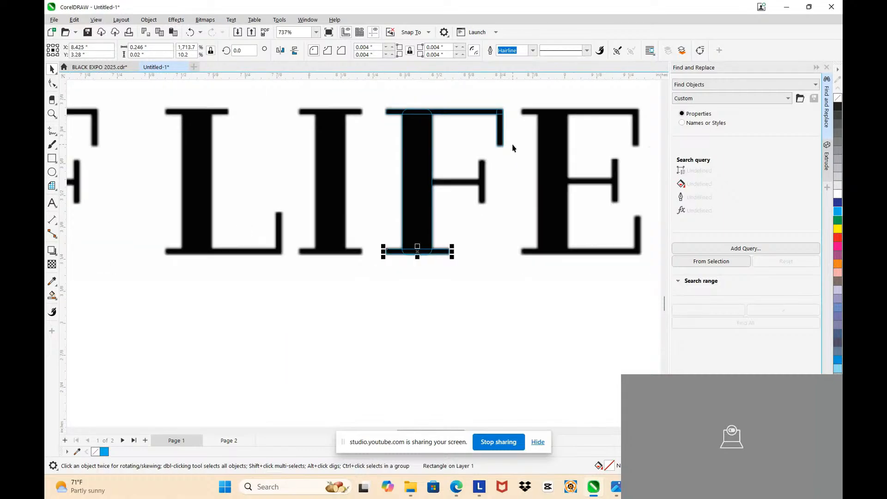
# - Copy the F's hanging serif onto the end of its middle arm and stretch it to about 0.17 in tall
pyautogui.click(495, 125)
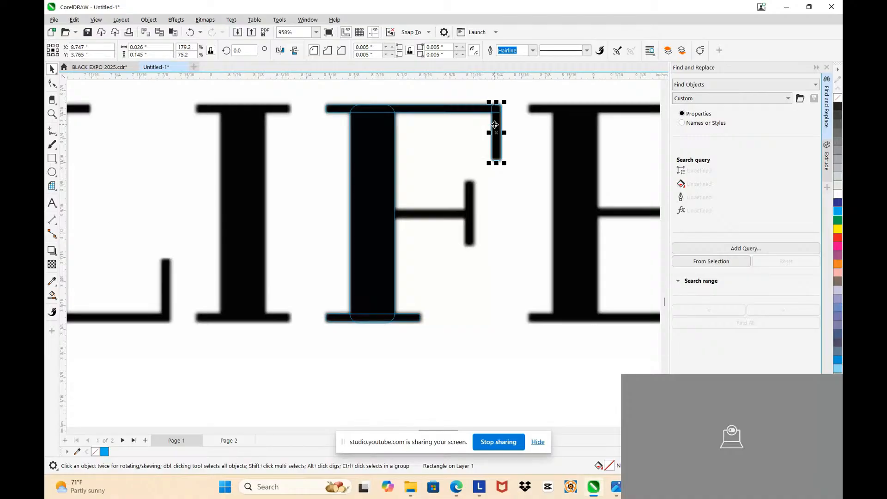
pyautogui.moveTo(495, 124); pyautogui.dragTo(435, 194)
pyautogui.scroll(2, 487, 200)
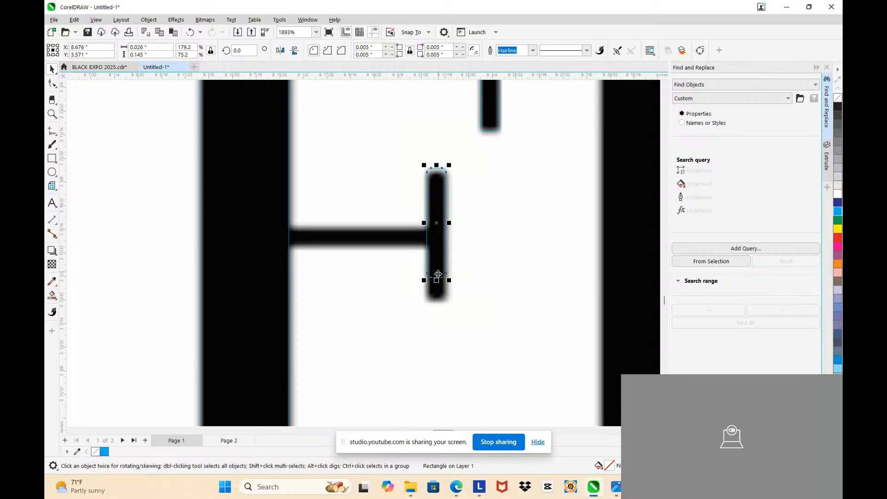
pyautogui.moveTo(436, 280); pyautogui.dragTo(438, 303)
pyautogui.scroll(2, 439, 167)
pyautogui.moveTo(434, 165); pyautogui.dragTo(434, 174)
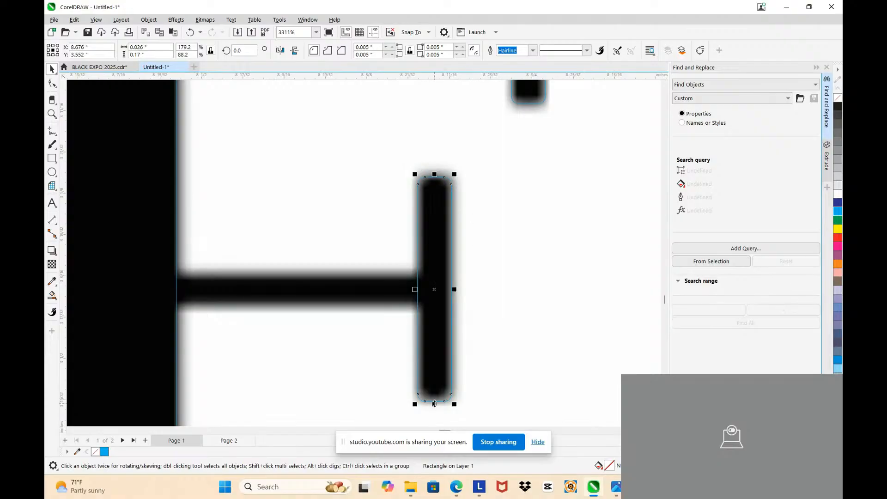
# - Form the F's middle crossbar from a rectangle about 0.224 × 0.028 in, reaching from the stem to the arm's serif
pyautogui.moveTo(434, 404); pyautogui.dragTo(153, 289)
pyautogui.scroll(2, 296, 322)
pyautogui.moveTo(310, 310); pyautogui.dragTo(310, 302)
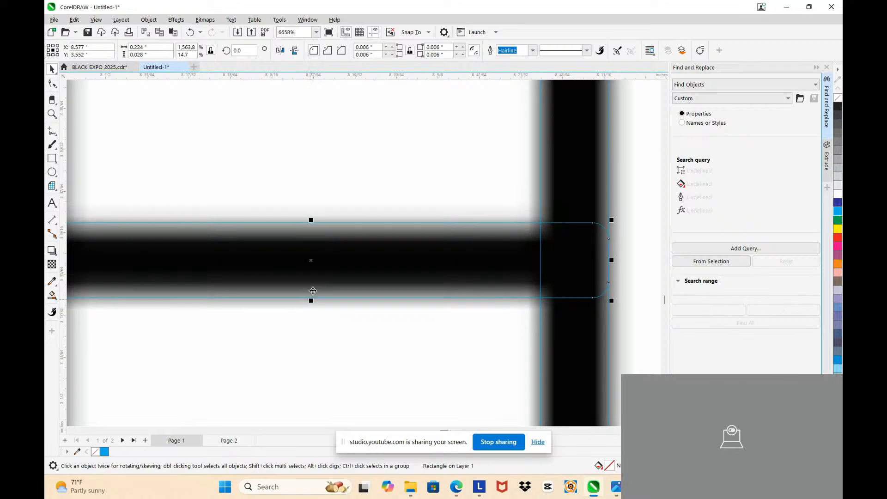
pyautogui.scroll(-7, 321, 260)
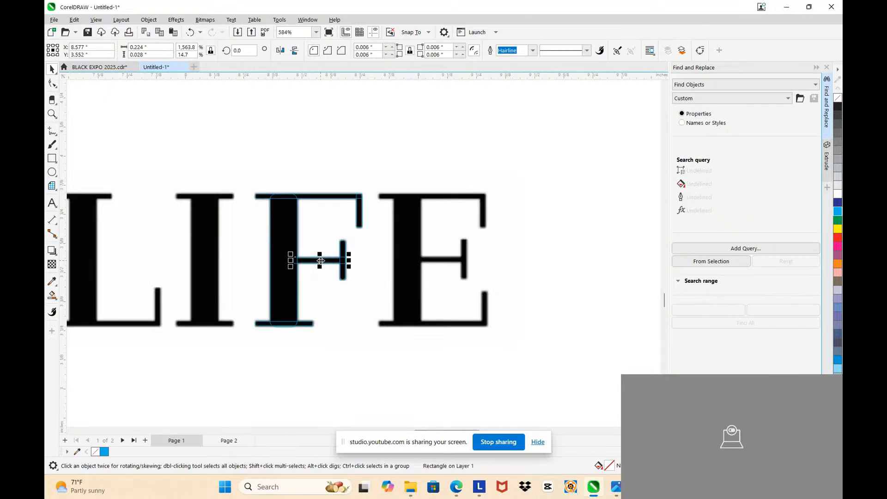
pyautogui.scroll(1, 494, 285)
# - Copy the F's stem onto the stem of the E in LIFE and align it with the bitmap
pyautogui.click(233, 233)
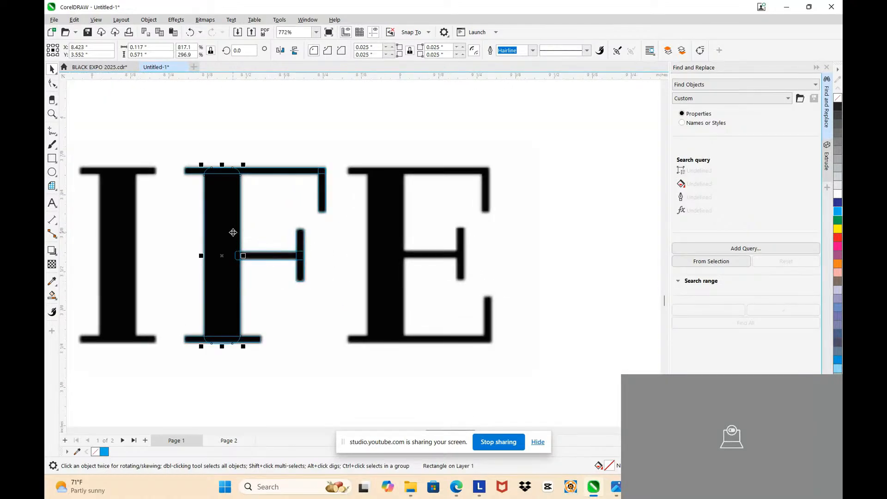
pyautogui.moveTo(219, 231); pyautogui.dragTo(382, 246)
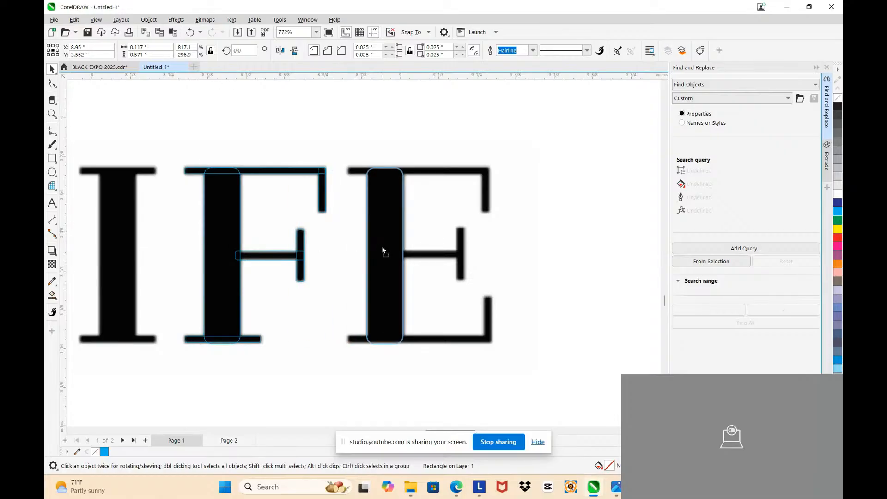
pyautogui.moveTo(383, 250); pyautogui.dragTo(384, 249)
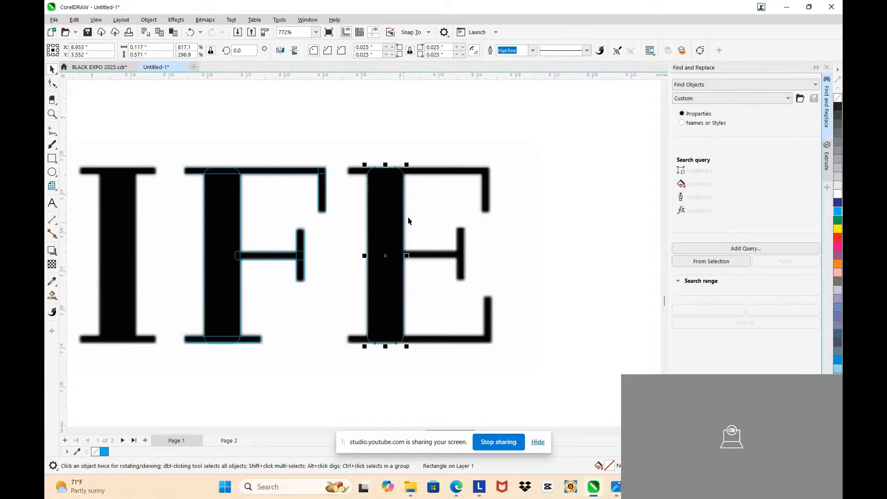
# - Copy the F's top bar and its hanging serif onto the top of the E
pyautogui.click(272, 171)
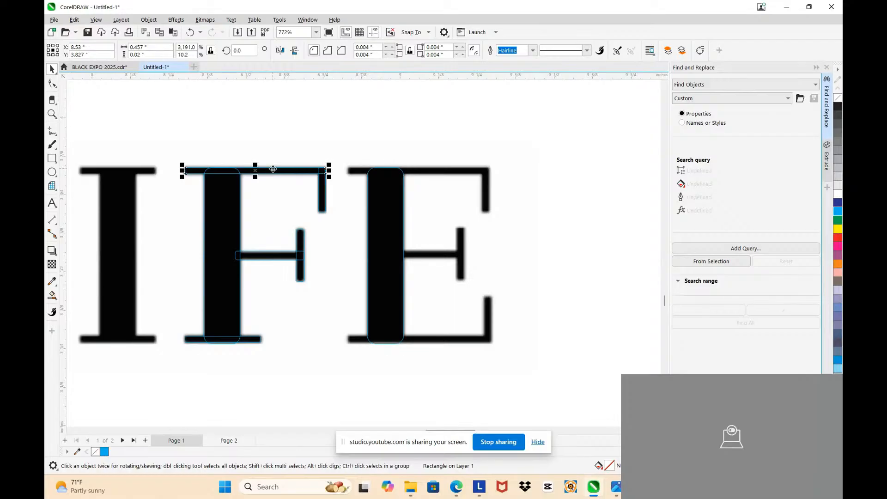
pyautogui.moveTo(273, 169); pyautogui.dragTo(436, 189)
pyautogui.scroll(1, 516, 178)
pyautogui.click(230, 192)
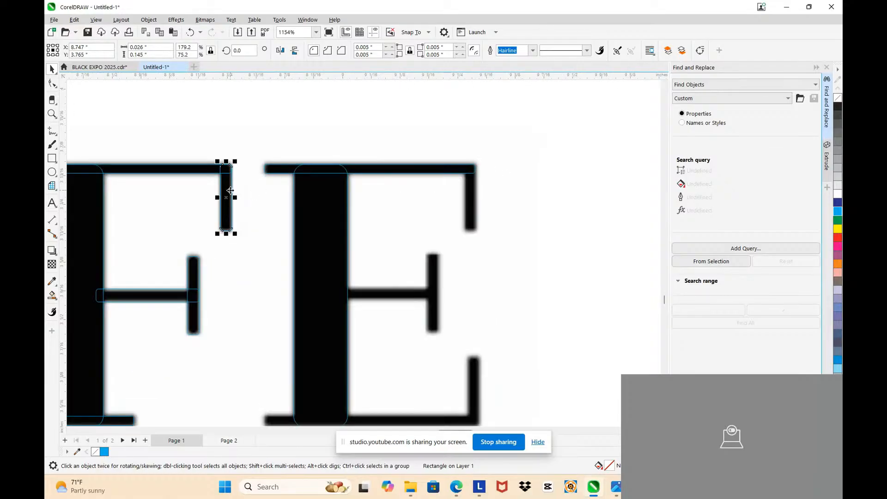
pyautogui.moveTo(230, 191); pyautogui.dragTo(476, 207)
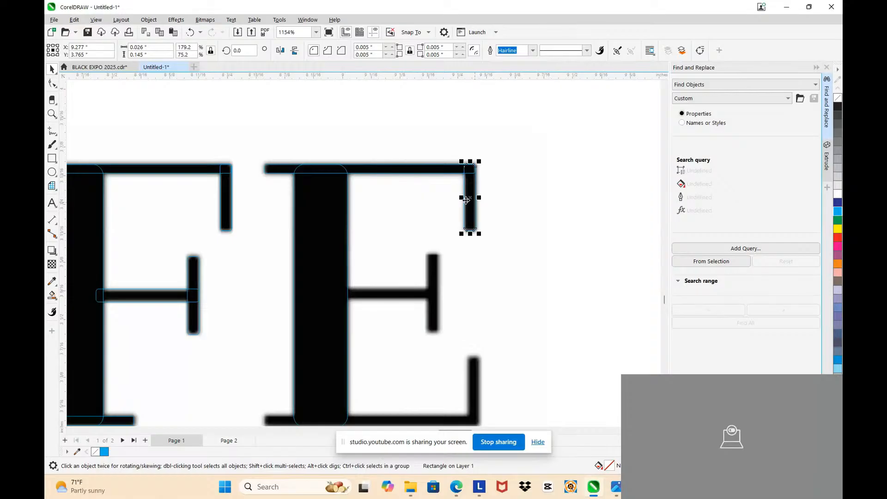
# - Copy the F's middle crossbar and its serif together onto the E's middle arm and align them vertically with the bitmap
pyautogui.click(195, 276)
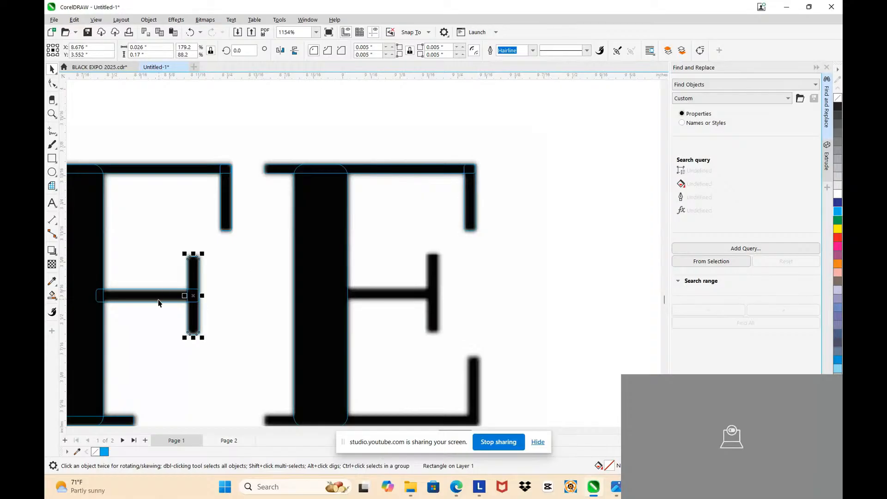
pyautogui.keyDown('shift'); pyautogui.click(159, 301); pyautogui.keyUp('shift')
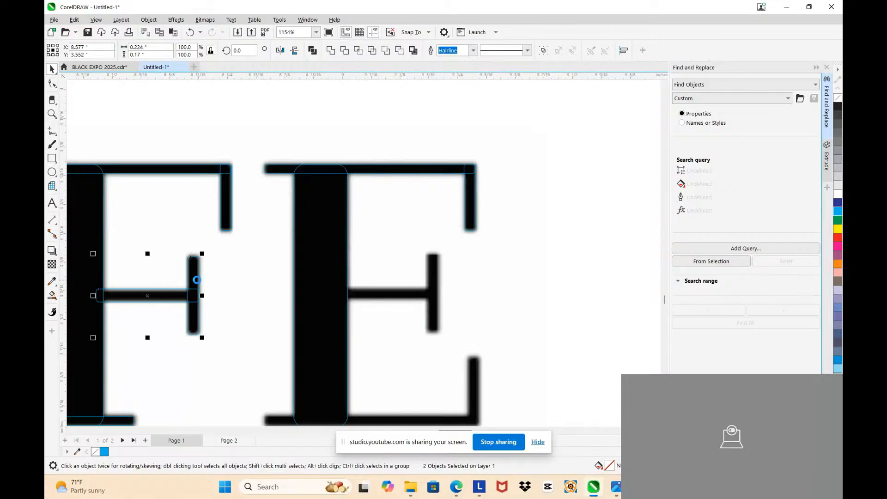
pyautogui.moveTo(172, 292); pyautogui.dragTo(412, 304)
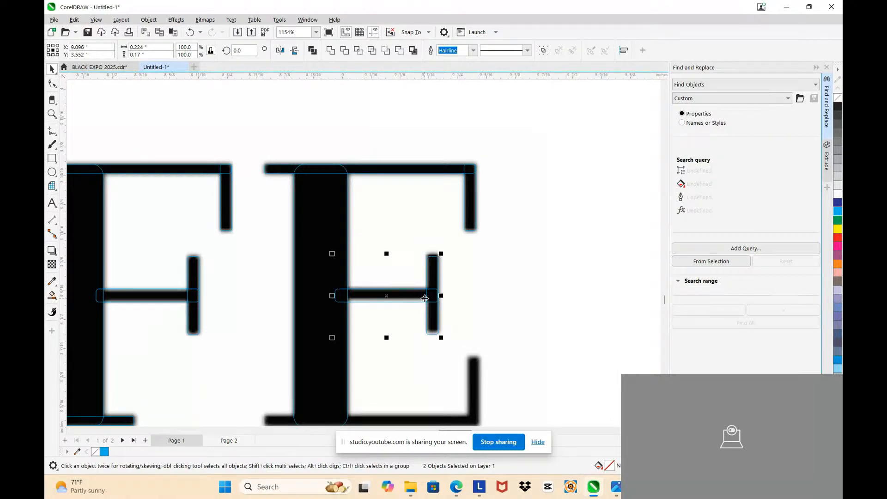
pyautogui.scroll(3, 425, 299)
pyautogui.press('Up')
pyautogui.scroll(1, 417, 291)
pyautogui.scroll(1, 417, 291)
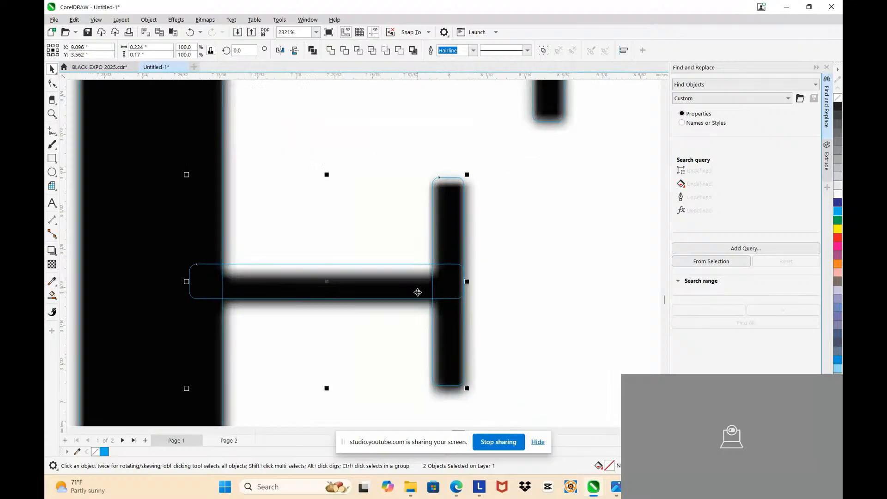
pyautogui.moveTo(417, 292); pyautogui.dragTo(413, 302)
pyautogui.scroll(-4, 398, 283)
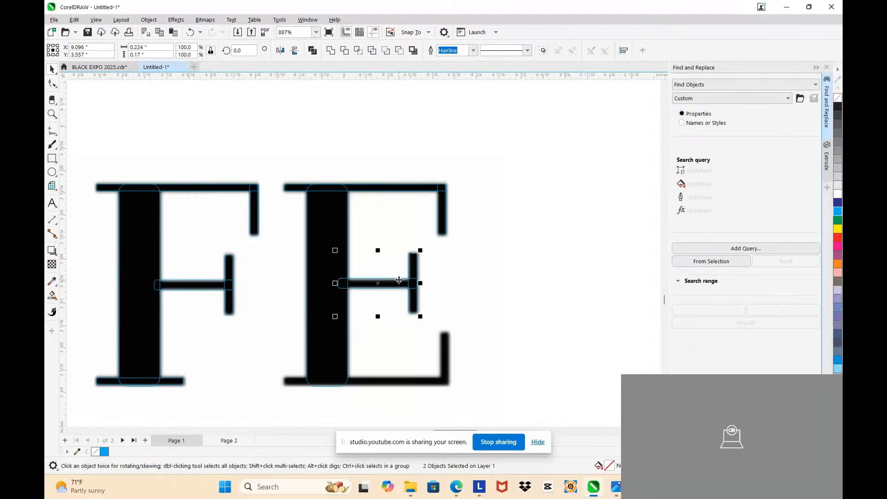
# - Copy the E's top bar and hanging serif, mirrored vertically, onto the bottom of the E
pyautogui.moveTo(273, 155); pyautogui.dragTo(451, 246)
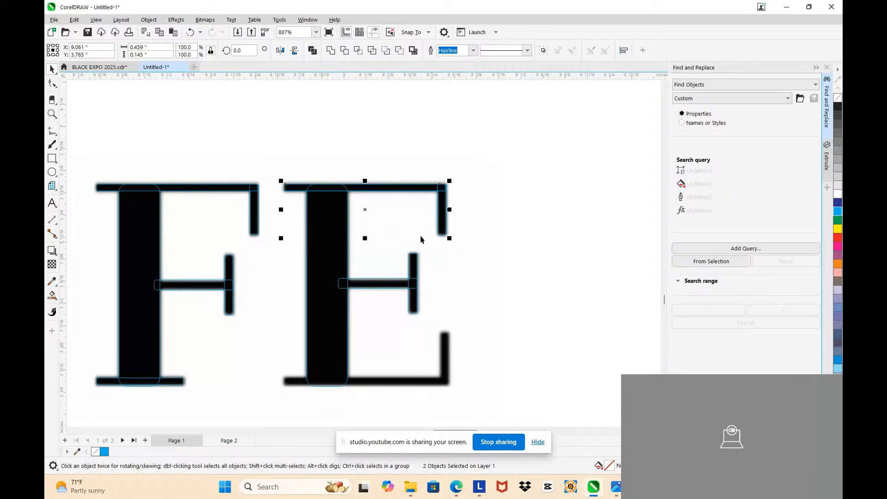
pyautogui.click(294, 50)
pyautogui.moveTo(363, 211); pyautogui.dragTo(355, 377)
pyautogui.scroll(5, 362, 360)
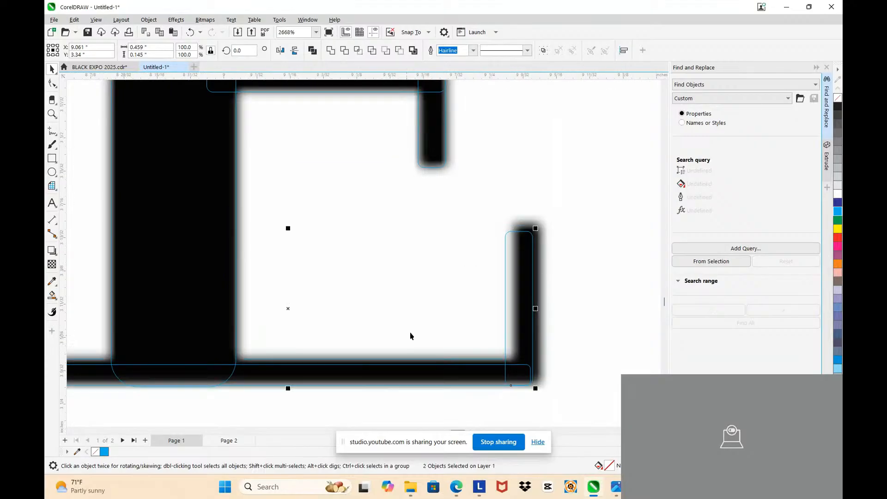
# - Fit the E's lower serif to the bitmap at about 0.026 × 0.151 in and deselect it
pyautogui.click(506, 240)
pyautogui.click(493, 190)
pyautogui.moveTo(507, 249)
pyautogui.mouseDown()
pyautogui.moveTo(517, 250)
pyautogui.moveTo(526, 222)
pyautogui.mouseUp()
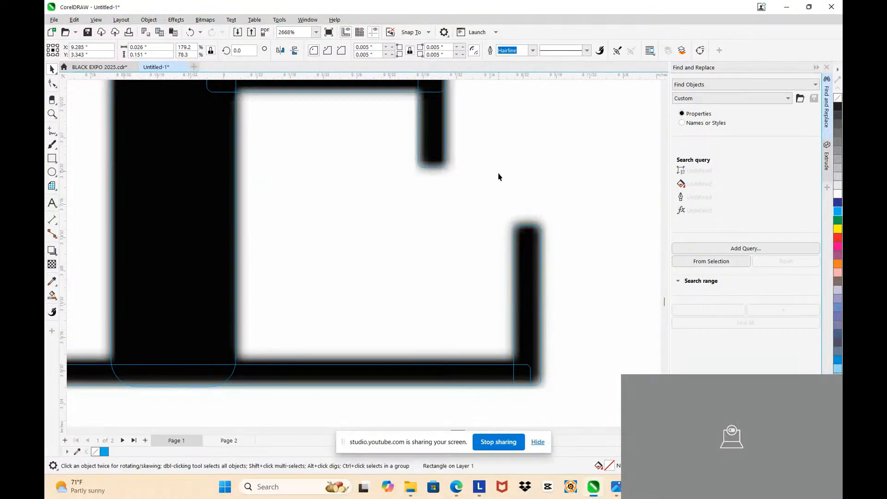
pyautogui.click(499, 174)
pyautogui.scroll(-6, 483, 196)
pyautogui.scroll(2, 326, 138)
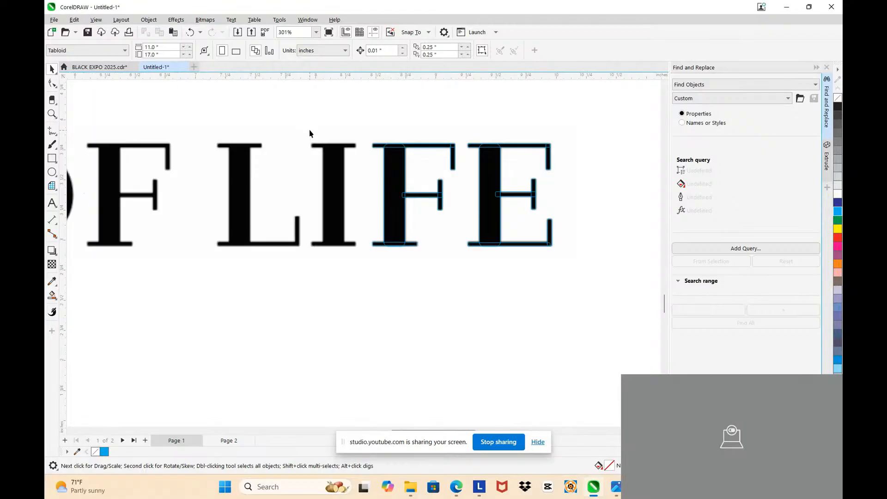
# - Copy the F's foot serif onto the bottom and top of the I in LIFE and align it with the bitmap
pyautogui.scroll(2, 311, 148)
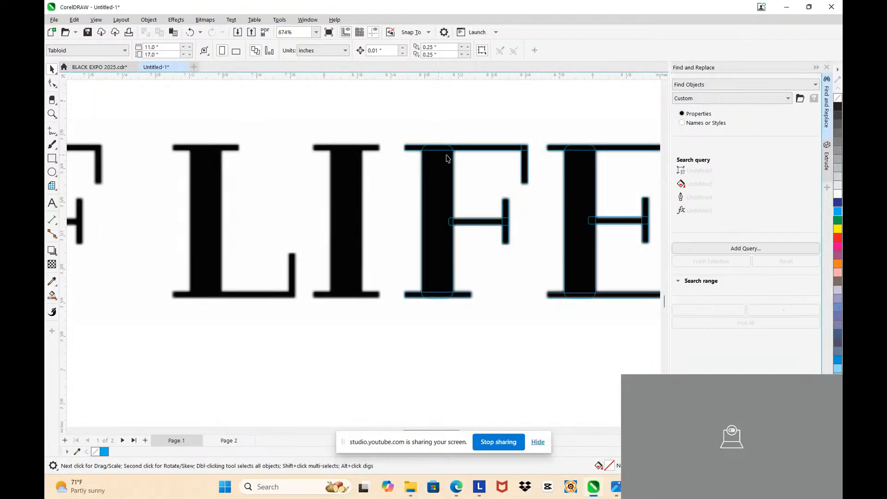
pyautogui.click(464, 297)
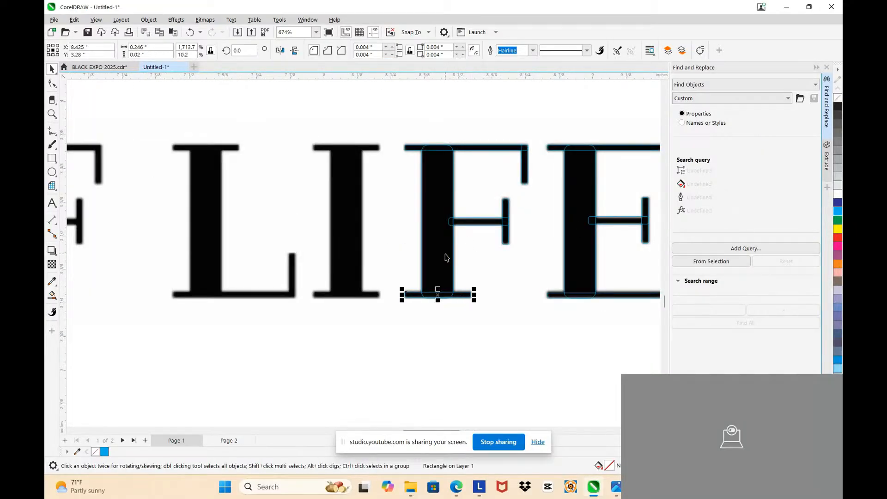
pyautogui.moveTo(459, 294); pyautogui.dragTo(354, 147)
pyautogui.scroll(3, 351, 147)
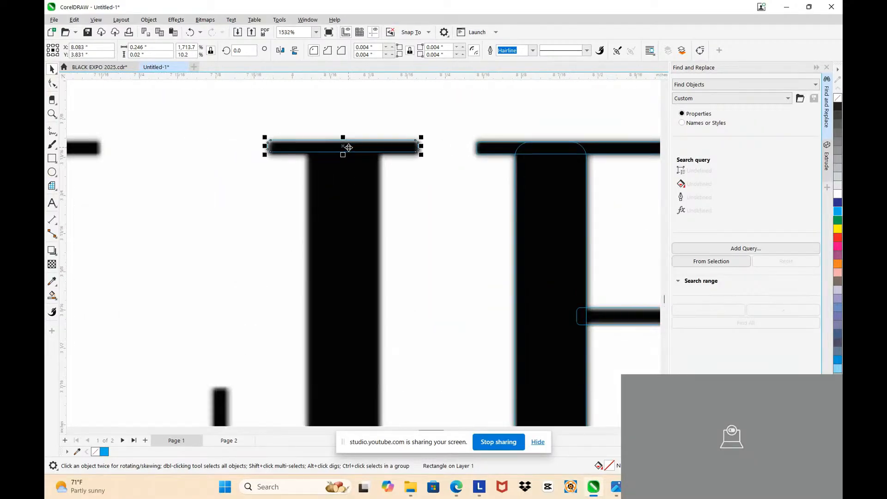
pyautogui.scroll(2, 348, 147)
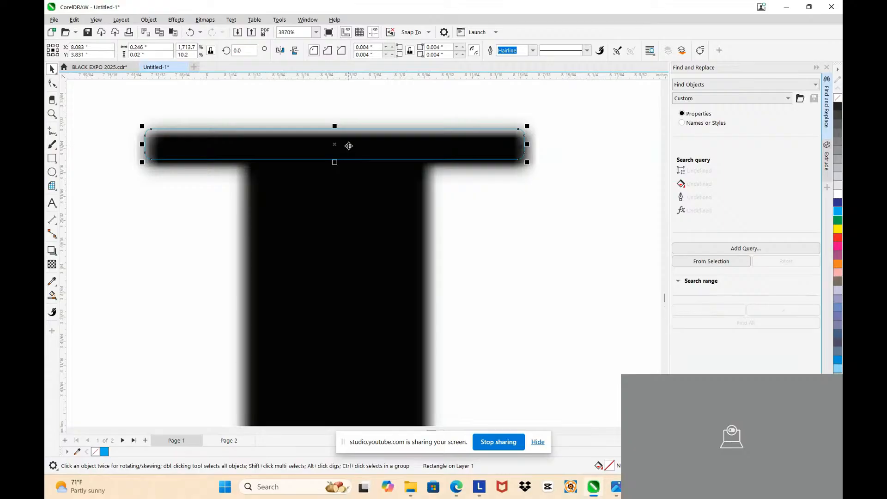
pyautogui.scroll(2, 348, 145)
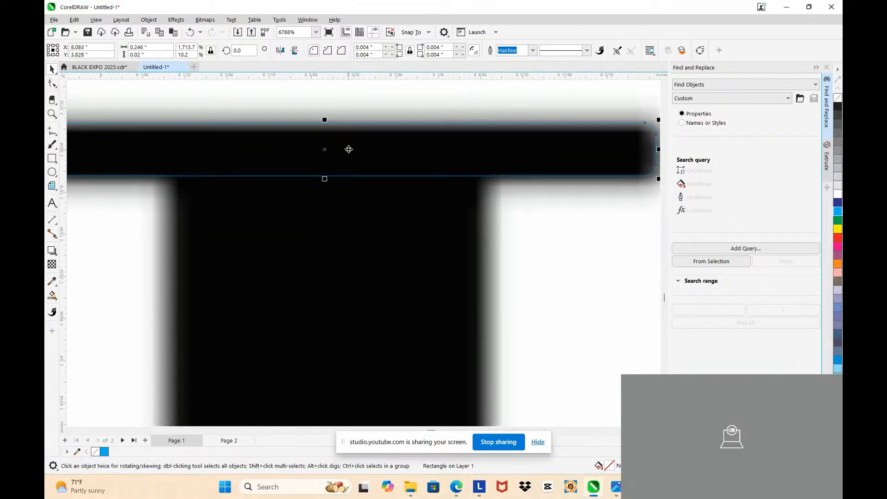
# - Build the I's stem from its top serif rectangle, narrowing and stretching it to about 0.116 × 0.563 in
pyautogui.scroll(-2, 348, 149)
pyautogui.click(395, 149)
pyautogui.click(503, 149)
pyautogui.moveTo(528, 149); pyautogui.dragTo(440, 151)
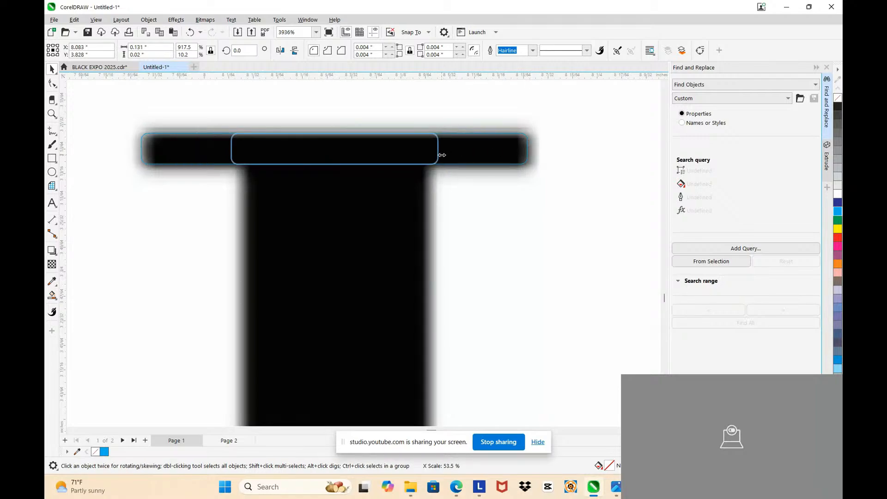
pyautogui.scroll(-6, 381, 152)
pyautogui.moveTo(373, 151); pyautogui.dragTo(381, 333)
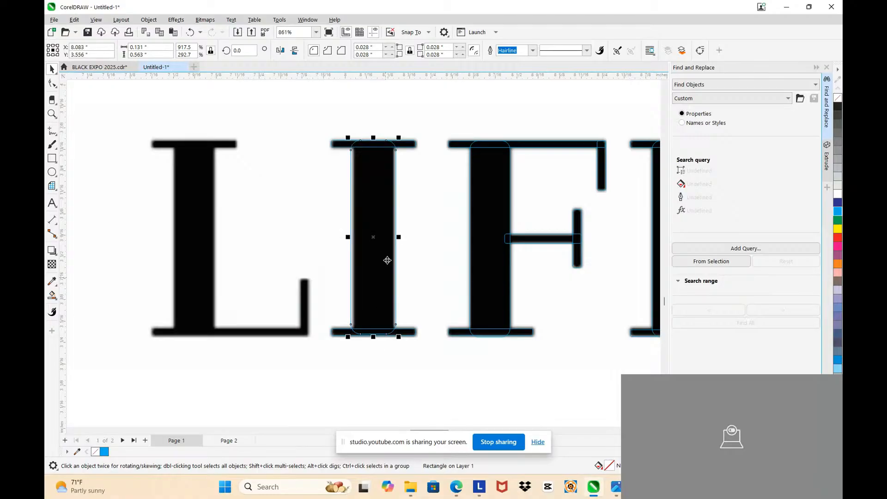
pyautogui.scroll(6, 388, 245)
pyautogui.moveTo(415, 209); pyautogui.dragTo(402, 208)
pyautogui.scroll(-5, 400, 207)
pyautogui.scroll(-7, 392, 206)
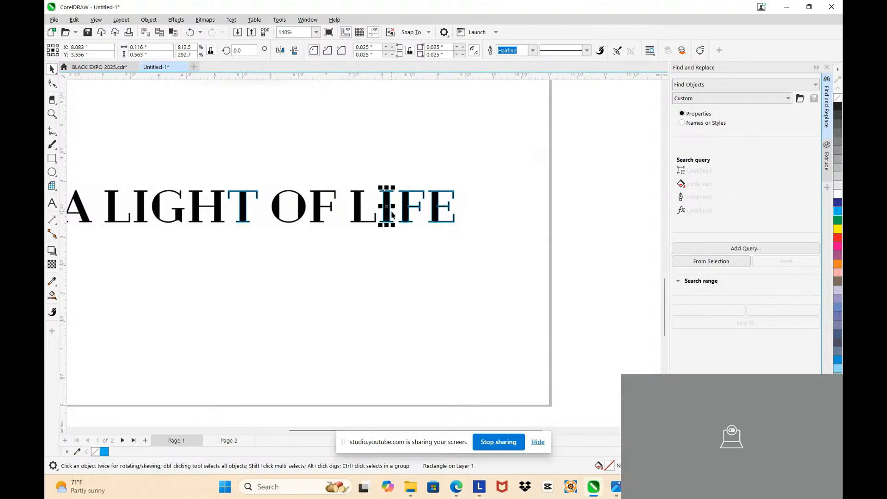
# - Select all seven pieces of the E and copy them onto the L in LIFE
pyautogui.scroll(2, 199, 228)
pyautogui.scroll(5, 574, 185)
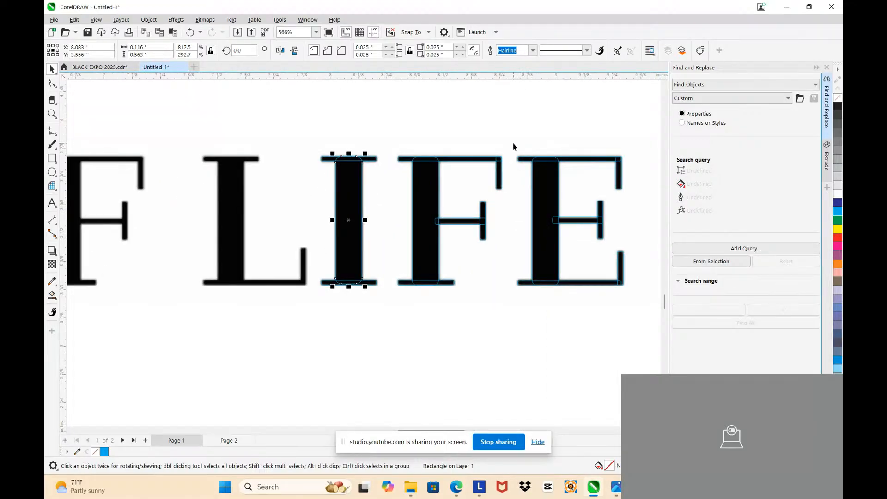
pyautogui.moveTo(511, 147); pyautogui.dragTo(638, 304)
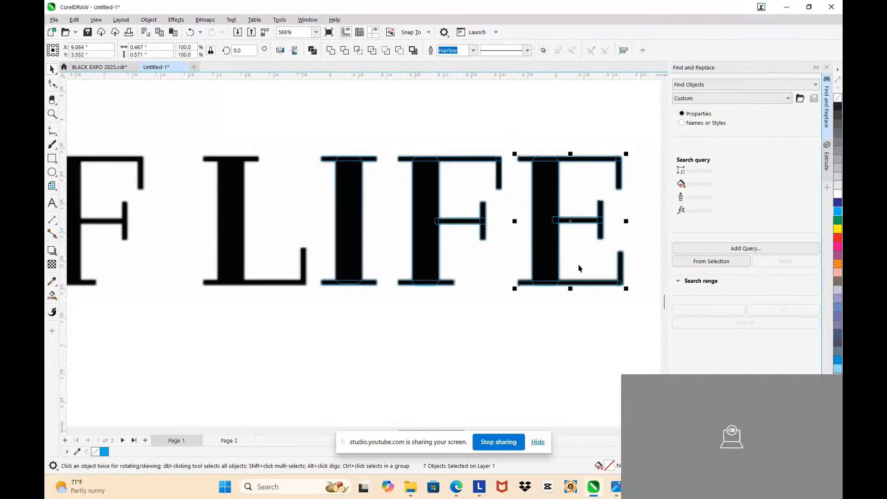
pyautogui.moveTo(554, 222); pyautogui.dragTo(242, 223)
# - Fit the L's lower end serif and its foot bar, about 0.455 in long, to the bitmap
pyautogui.scroll(2, 235, 259)
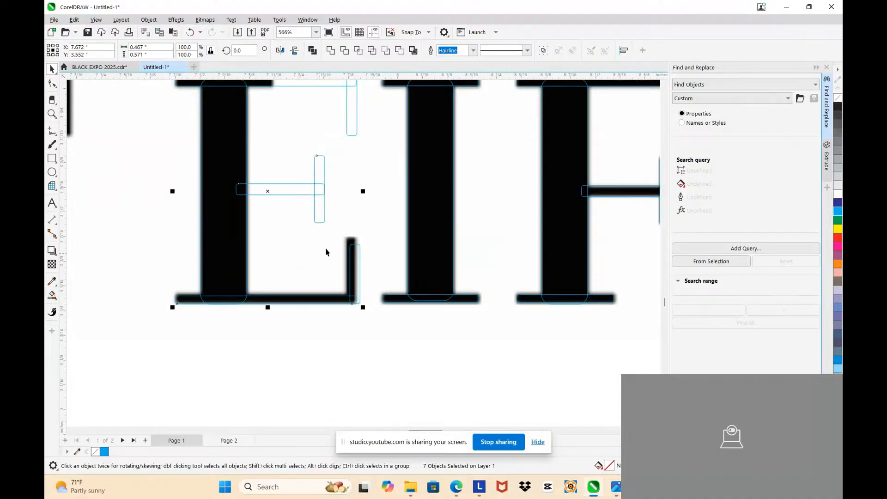
pyautogui.scroll(3, 326, 251)
pyautogui.click(365, 250)
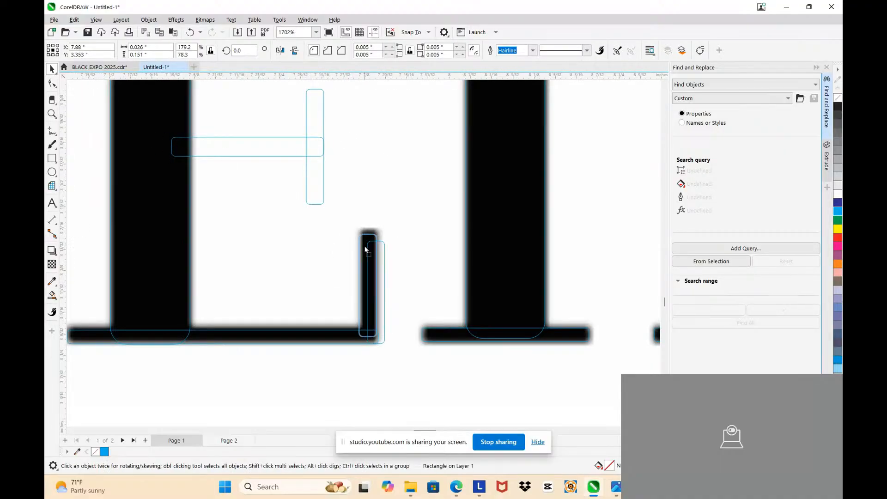
pyautogui.scroll(2, 364, 319)
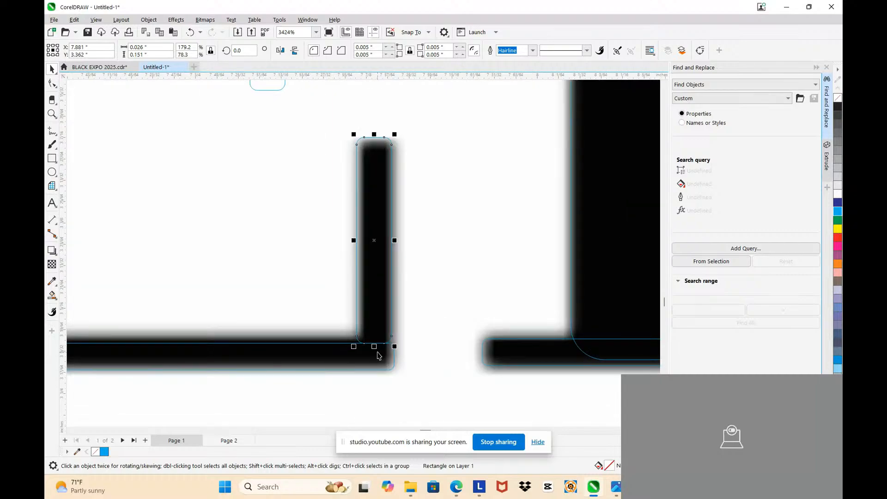
pyautogui.moveTo(374, 347); pyautogui.dragTo(370, 372)
pyautogui.scroll(2, 386, 366)
pyautogui.click(387, 353)
pyautogui.moveTo(405, 345); pyautogui.dragTo(404, 345)
pyautogui.scroll(-8, 379, 326)
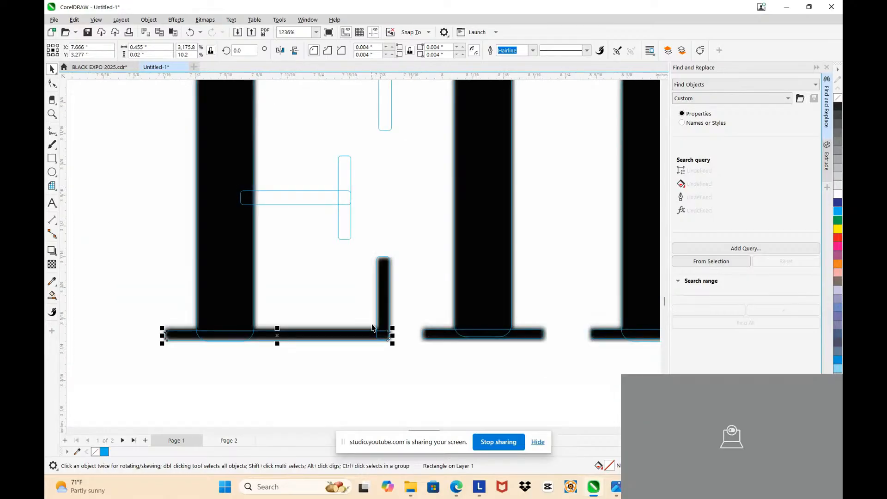
# - Delete the crossbar, its serif and the upper end serif left over from the E copy on the L
pyautogui.scroll(2, 347, 260)
pyautogui.moveTo(220, 220); pyautogui.dragTo(383, 307)
pyautogui.press('Delete')
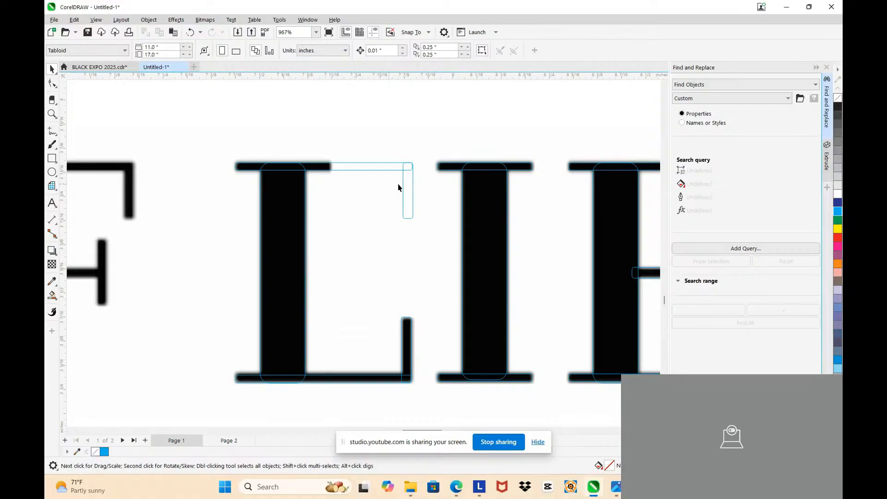
pyautogui.scroll(2, 382, 166)
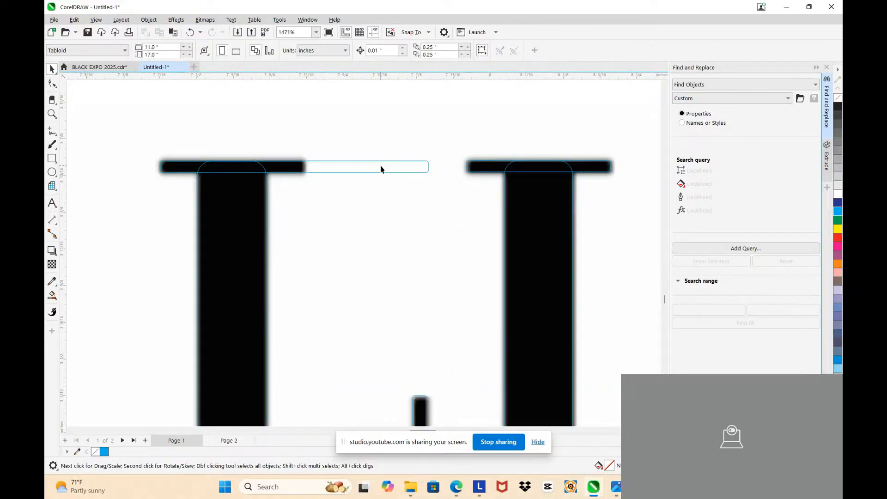
# - Shorten the L's top serif rectangle to about 0.246 in so it matches the bitmap
pyautogui.click(430, 169)
pyautogui.moveTo(430, 167); pyautogui.dragTo(307, 169)
pyautogui.scroll(-6, 324, 171)
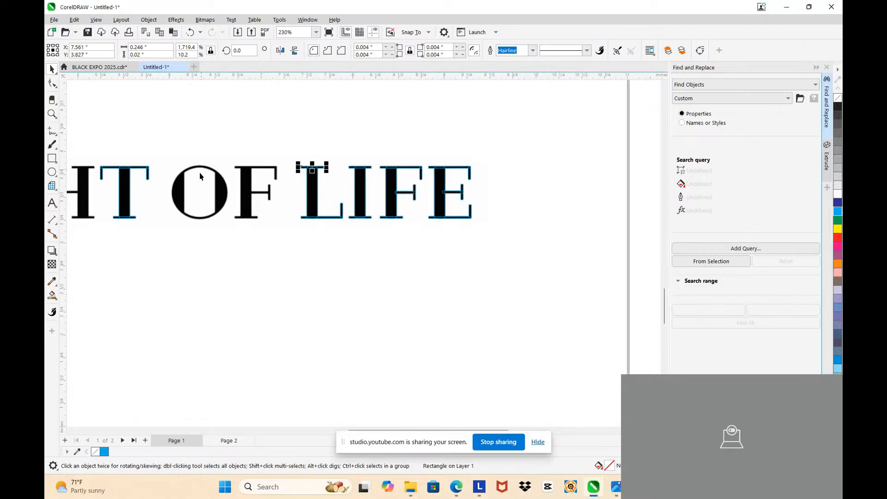
# - Select all six pieces of the F in LIFE and copy them onto the F in OF, aligned with the bitmap
pyautogui.scroll(3, 208, 171)
pyautogui.scroll(-4, 352, 165)
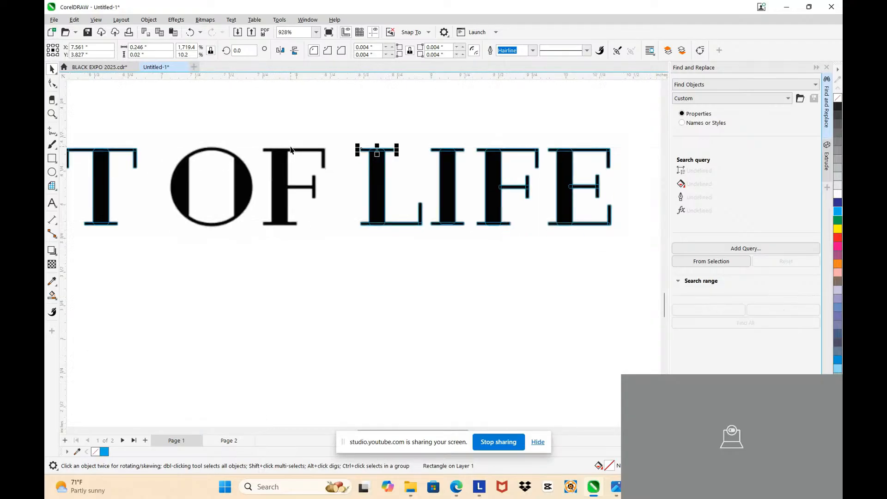
pyautogui.scroll(2, 443, 137)
pyautogui.moveTo(412, 139); pyautogui.dragTo(511, 283)
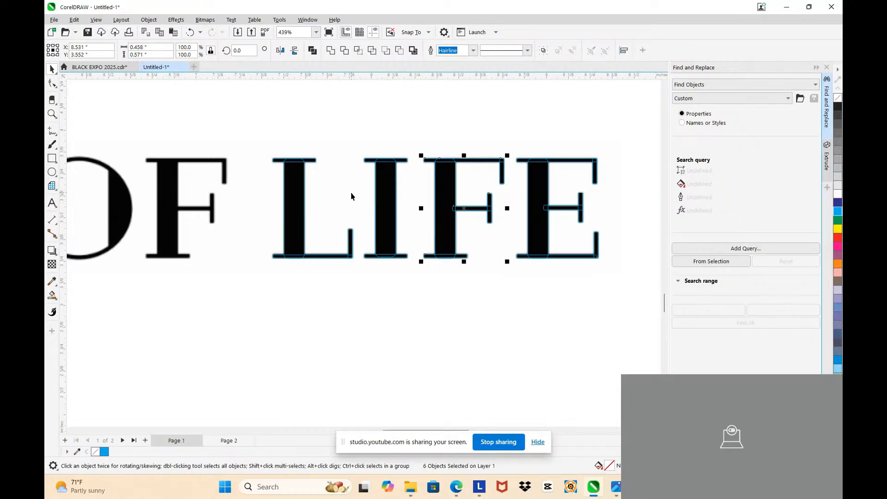
pyautogui.scroll(-1, 398, 199)
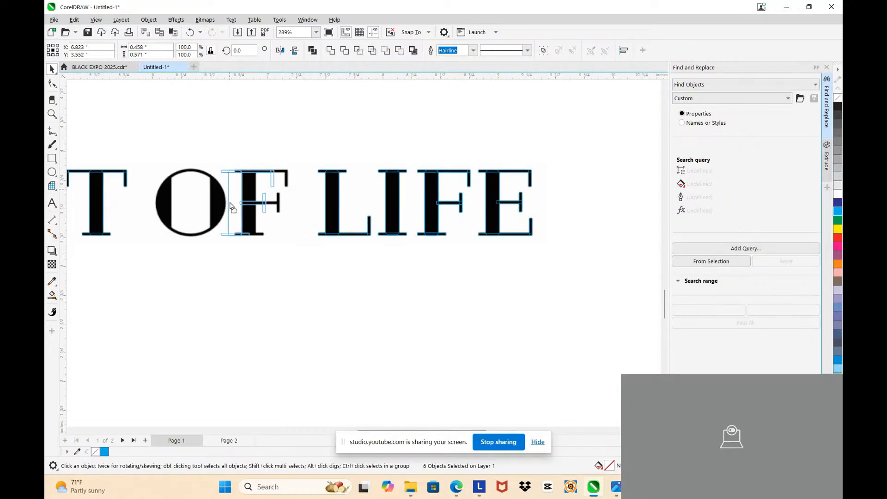
pyautogui.moveTo(238, 205); pyautogui.dragTo(244, 204)
pyautogui.scroll(4, 274, 186)
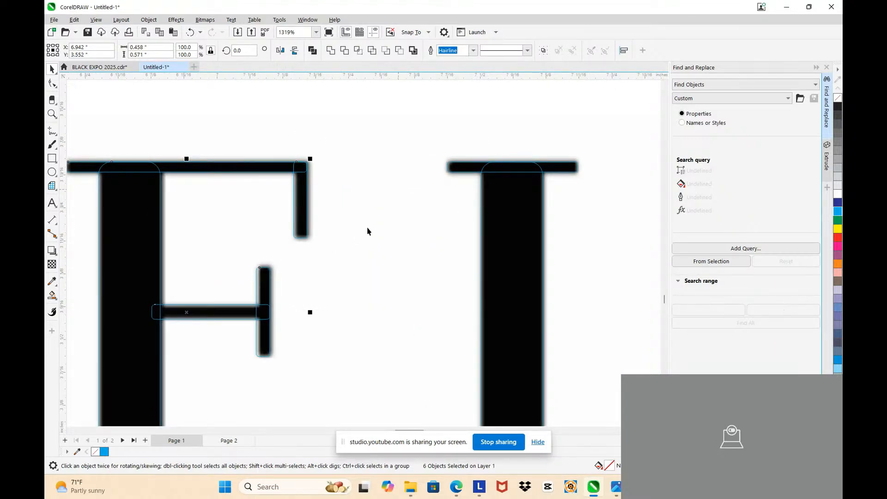
# - Draw a circle about 0.558 in across over the O in OF, centre it and give it a light blue outline
pyautogui.scroll(-4, 368, 231)
pyautogui.scroll(-2, 263, 228)
pyautogui.scroll(2, 398, 229)
pyautogui.scroll(3, 402, 226)
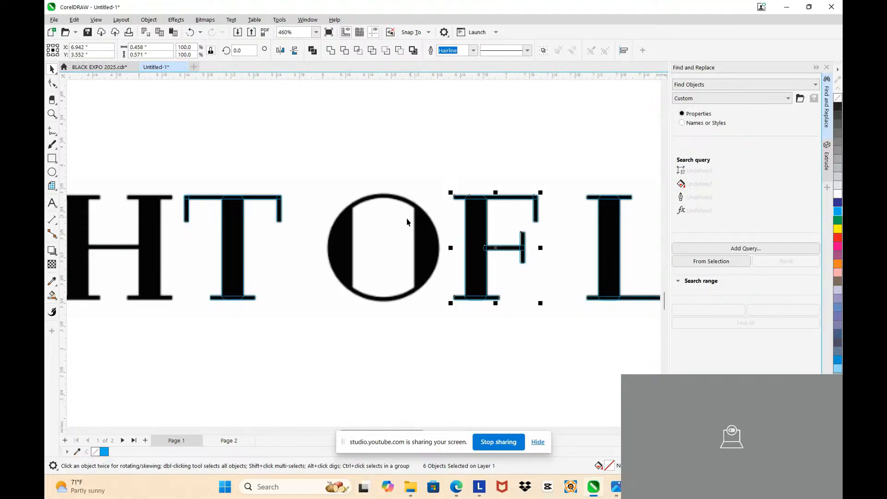
pyautogui.click(51, 173)
pyautogui.moveTo(289, 198); pyautogui.dragTo(469, 377)
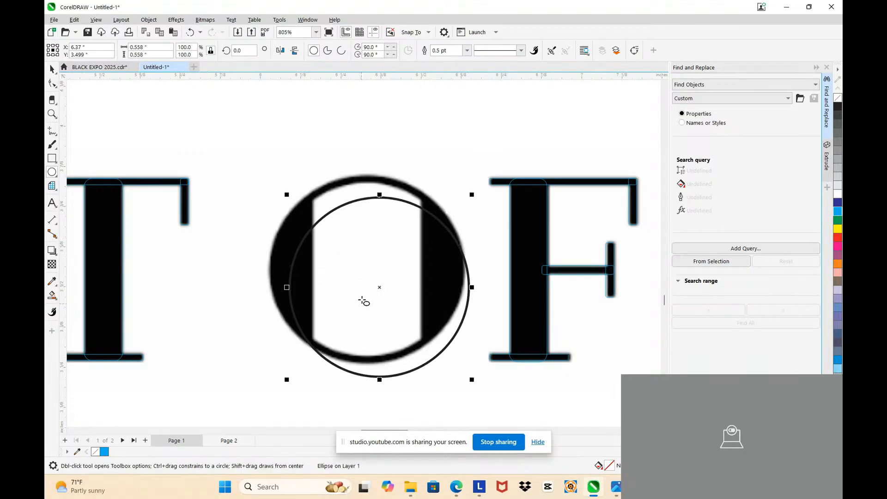
pyautogui.moveTo(378, 288); pyautogui.dragTo(364, 268)
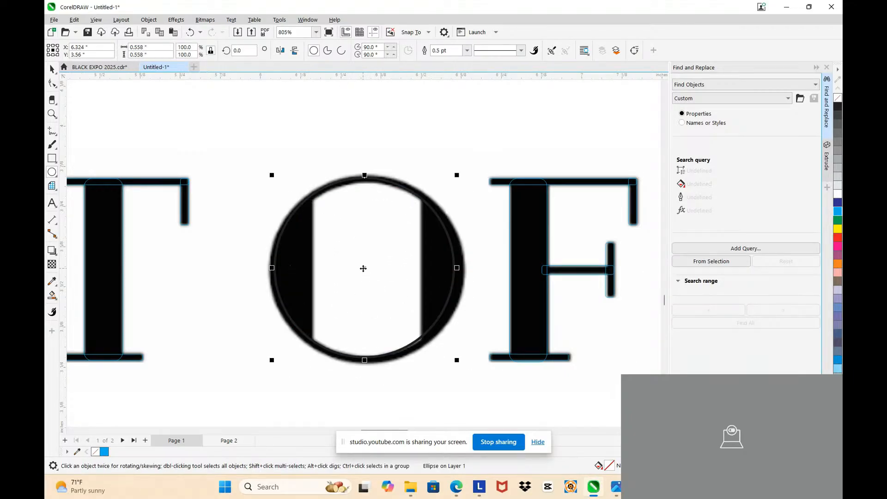
pyautogui.rightClick(837, 213)
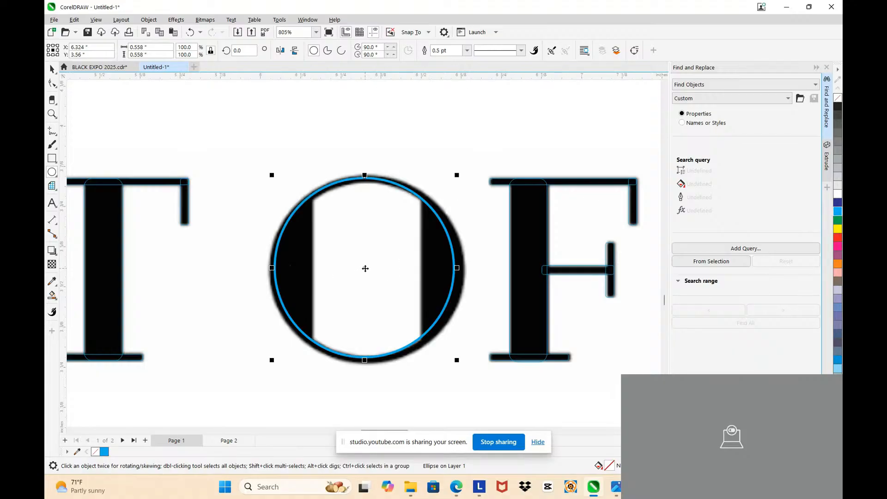
# - Resize the circle to about 0.613 × 0.589 in so it follows the O's outer edge
pyautogui.scroll(2, 395, 264)
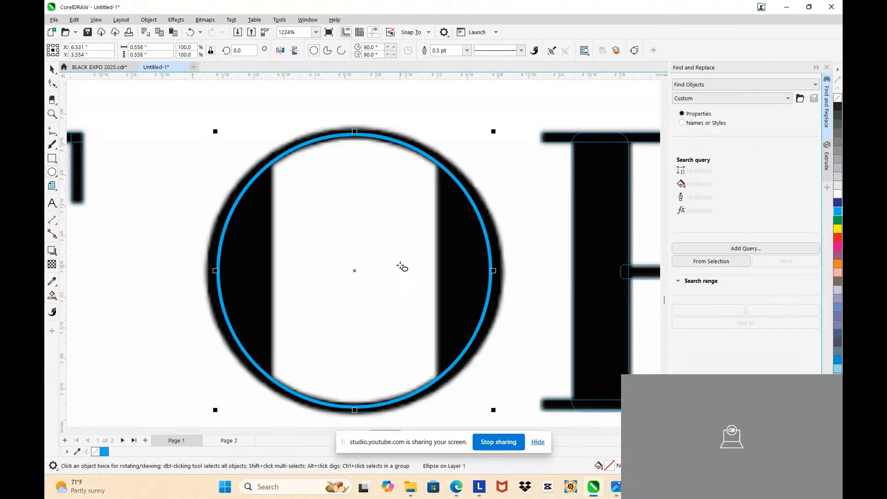
pyautogui.moveTo(493, 133); pyautogui.dragTo(527, 119)
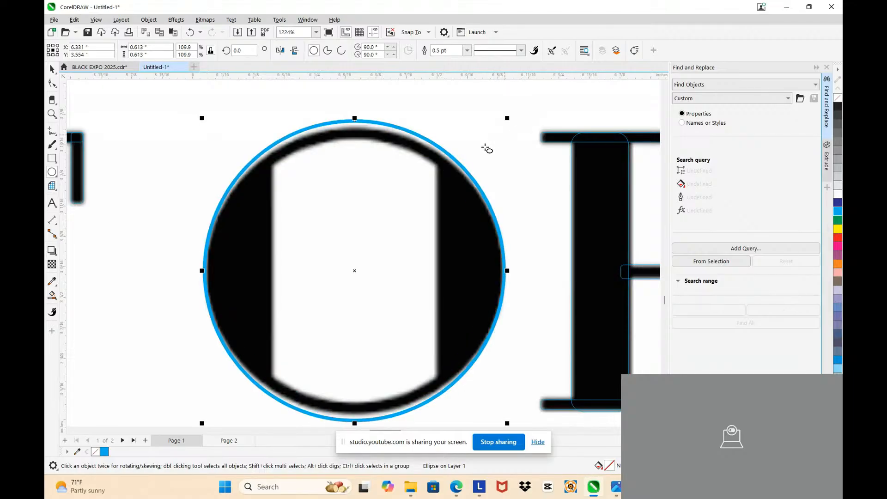
pyautogui.scroll(2, 370, 304)
pyautogui.scroll(-4, 365, 295)
pyautogui.scroll(3, 362, 374)
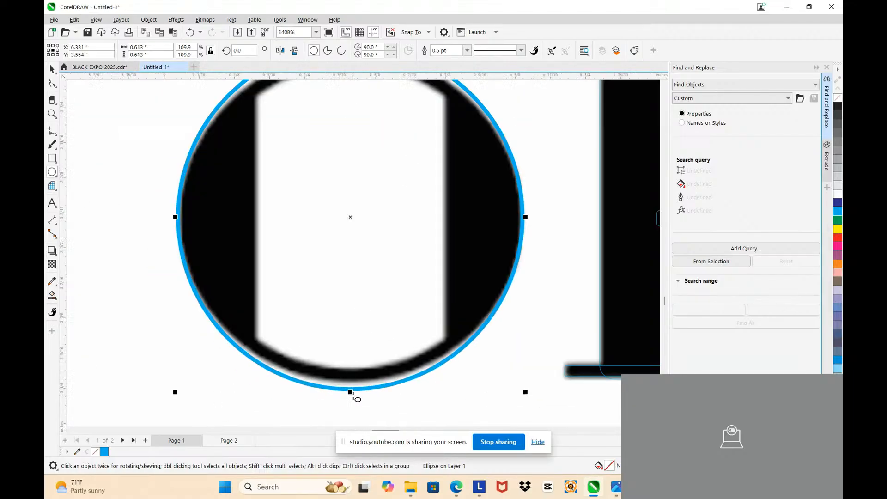
pyautogui.moveTo(350, 393); pyautogui.dragTo(352, 386)
pyautogui.scroll(-3, 353, 372)
pyautogui.scroll(3, 341, 203)
pyautogui.moveTo(341, 200); pyautogui.dragTo(341, 209)
pyautogui.scroll(-5, 341, 208)
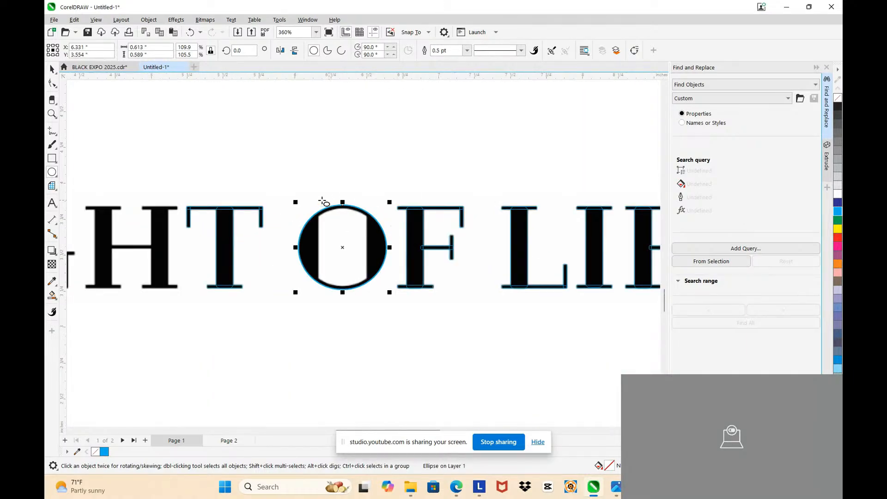
# - Create a smaller concentric copy of the O's ellipse, about 0.551 × 0.529 in, along the inner edge of the ring
pyautogui.scroll(2, 185, 266)
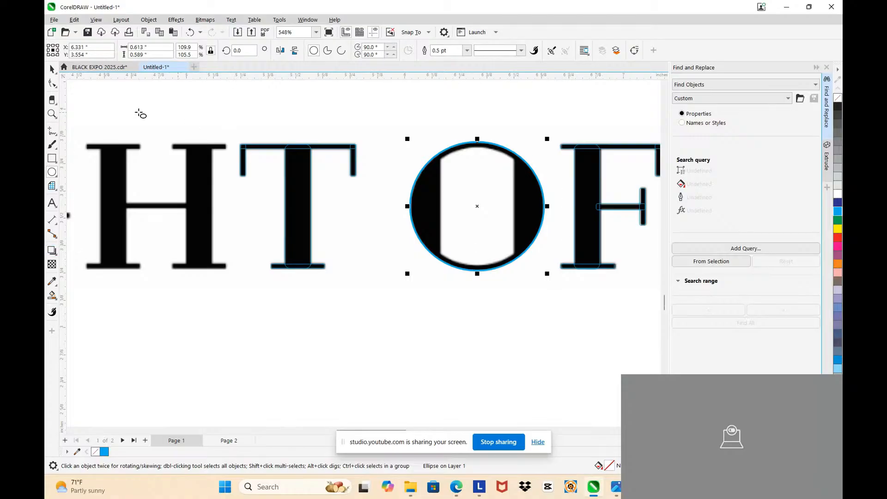
pyautogui.scroll(3, 562, 142)
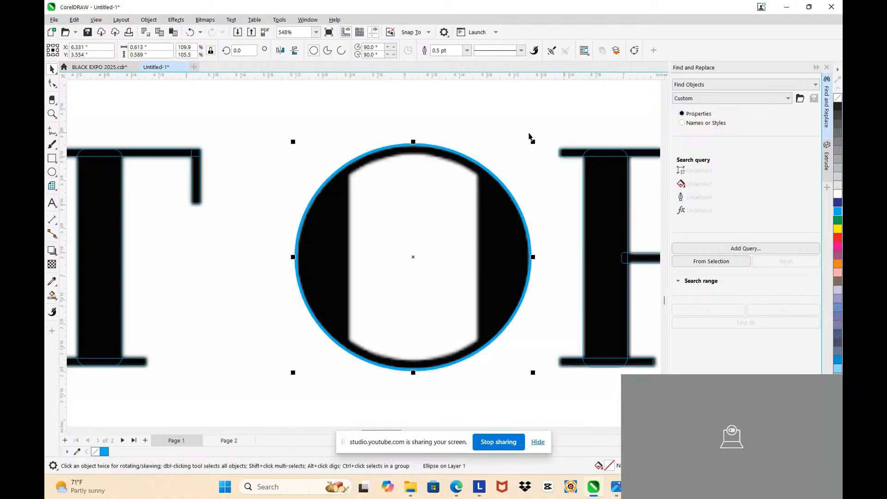
pyautogui.moveTo(532, 141); pyautogui.dragTo(521, 151)
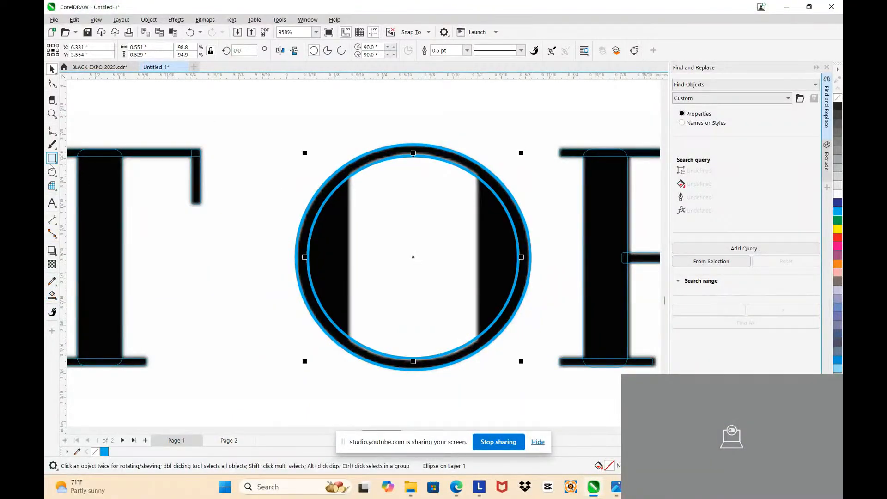
# - Draw a rectangle about 0.333 × 0.713 in over the O, matching its sides to the straight edges of the opening
pyautogui.moveTo(350, 123); pyautogui.dragTo(479, 398)
pyautogui.scroll(3, 365, 259)
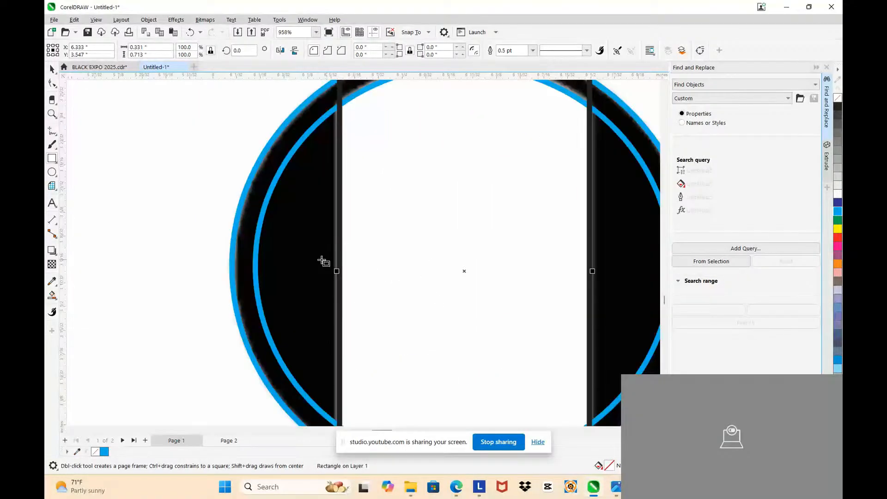
pyautogui.moveTo(341, 271); pyautogui.dragTo(335, 267)
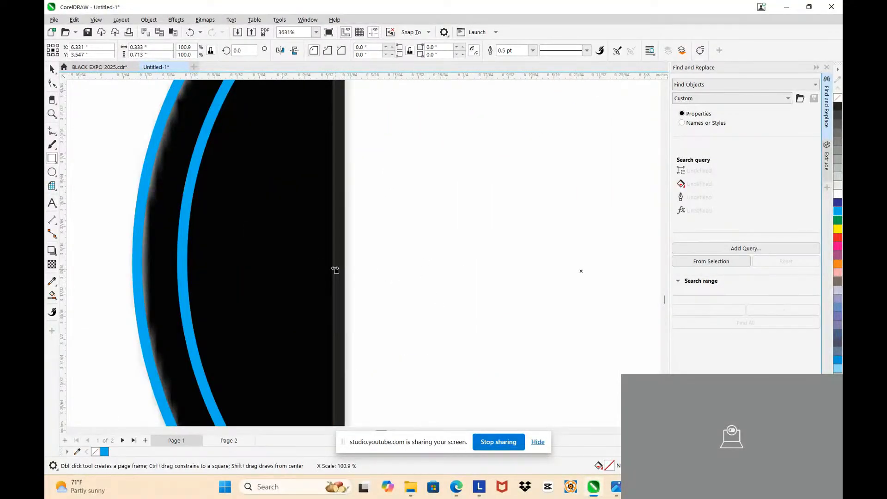
pyautogui.scroll(-7, 334, 266)
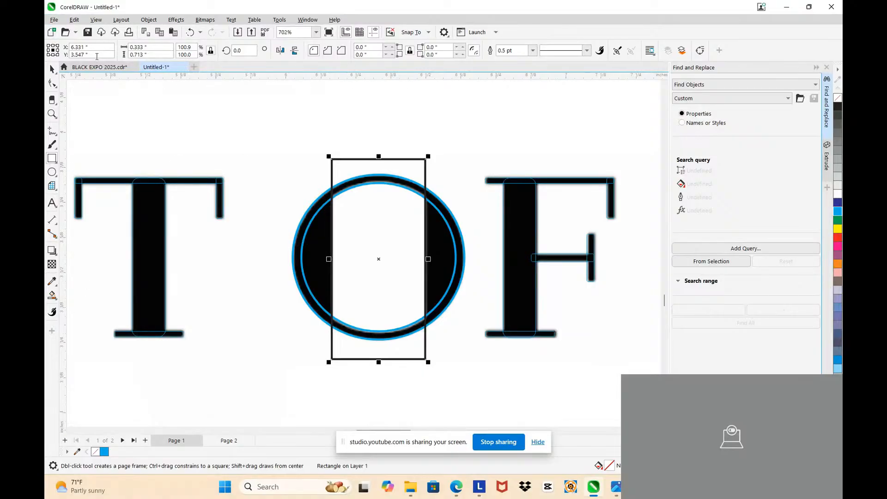
# - Use Smart Fill to fill all four ring segments and both side areas of the O, leaving the opening empty
pyautogui.click(56, 299)
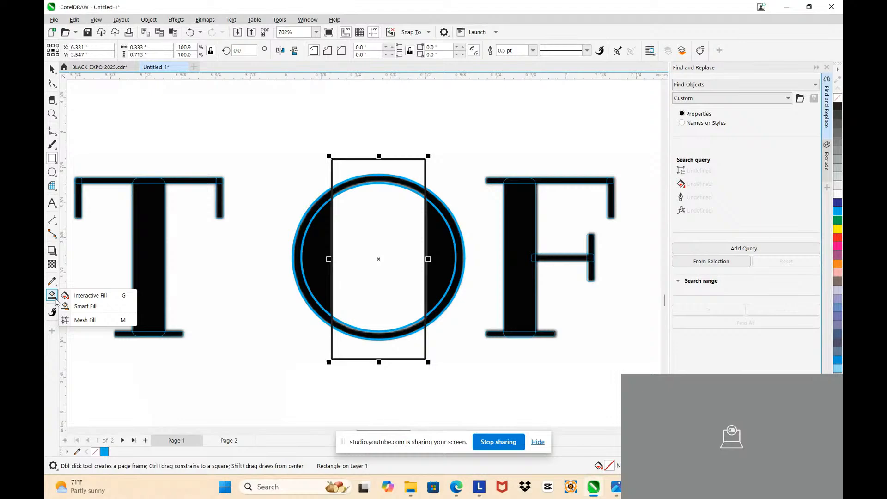
pyautogui.click(85, 306)
pyautogui.scroll(2, 379, 194)
pyautogui.scroll(1, 313, 151)
pyautogui.click(313, 151)
pyautogui.scroll(-2, 254, 183)
pyautogui.click(251, 187)
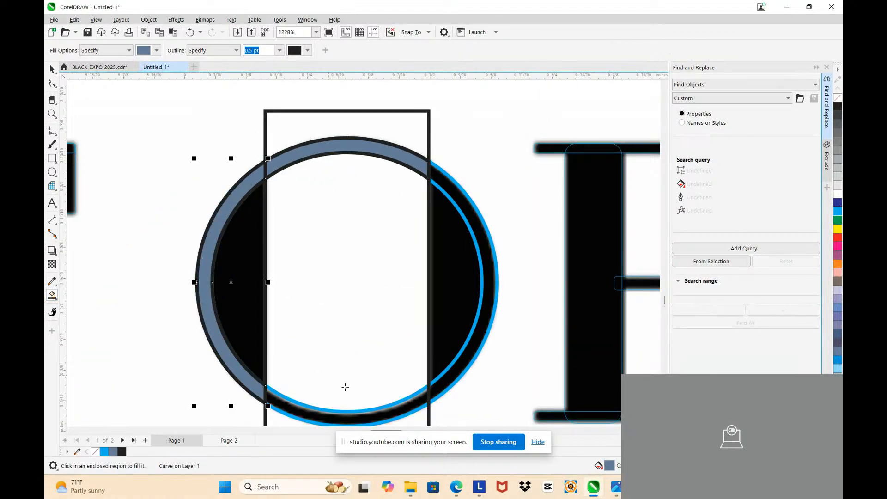
pyautogui.click(313, 414)
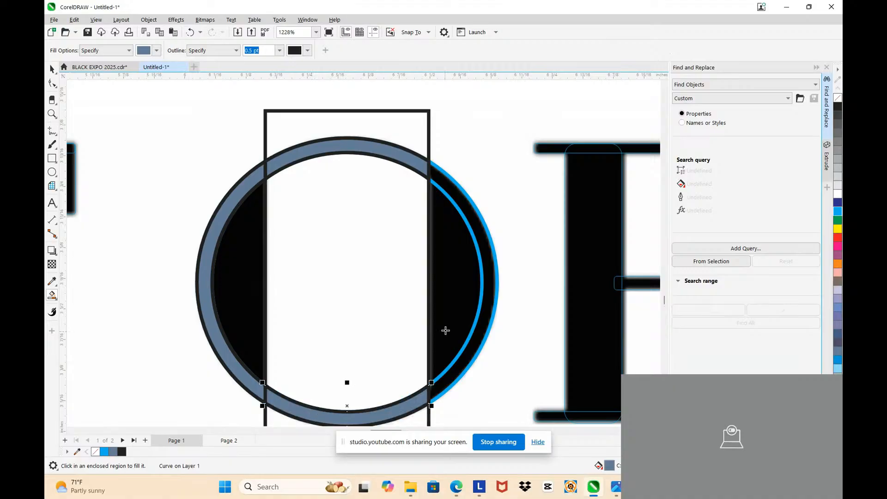
pyautogui.click(487, 307)
pyautogui.scroll(-2, 386, 249)
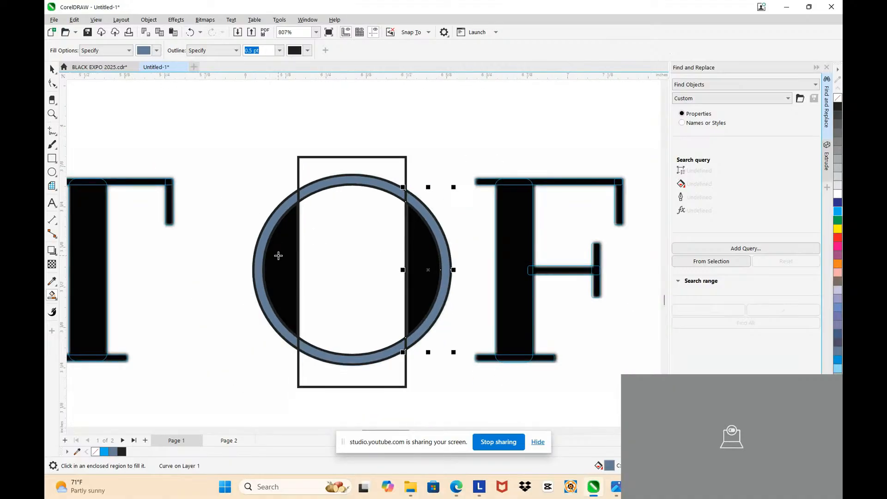
pyautogui.click(279, 254)
pyautogui.click(416, 255)
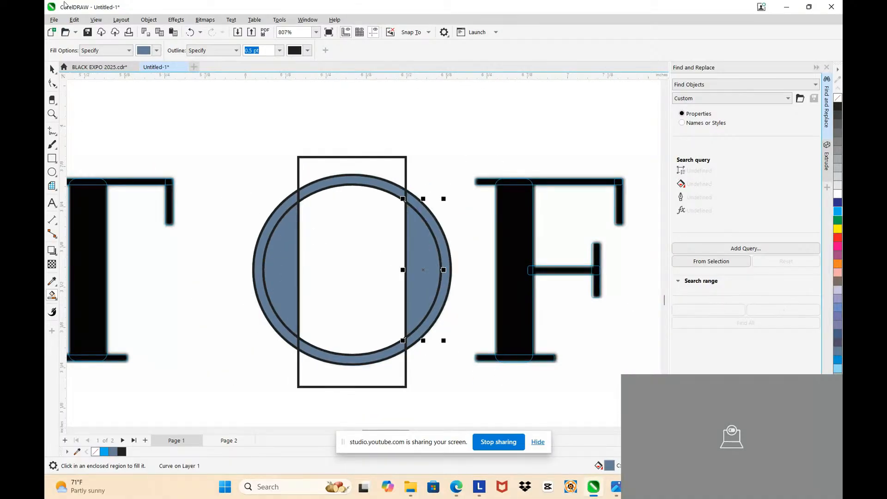
# - Select the six filled pieces of the O and weld them into one shape
pyautogui.click(52, 68)
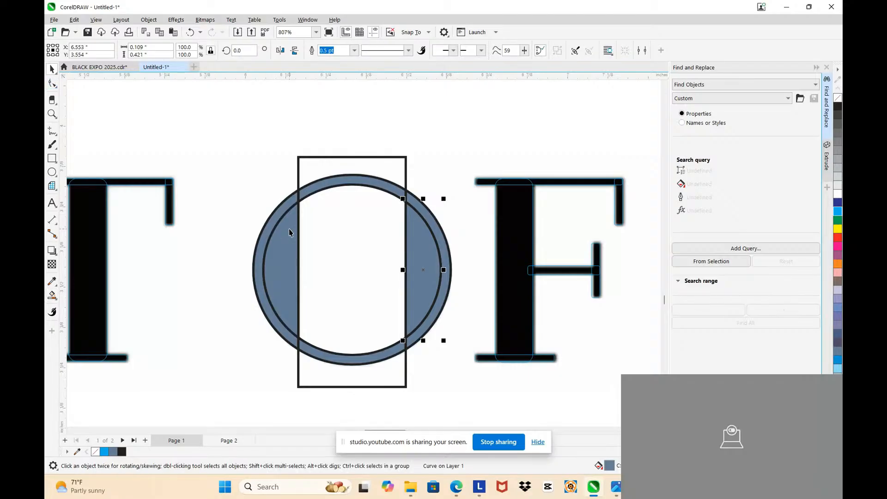
pyautogui.scroll(3, 289, 232)
pyautogui.click(288, 227)
pyautogui.keyDown('shift'); pyautogui.click(341, 159); pyautogui.keyUp('shift')
pyautogui.keyDown('shift'); pyautogui.click(509, 210); pyautogui.keyUp('shift')
pyautogui.keyDown('shift'); pyautogui.click(514, 198); pyautogui.keyUp('shift')
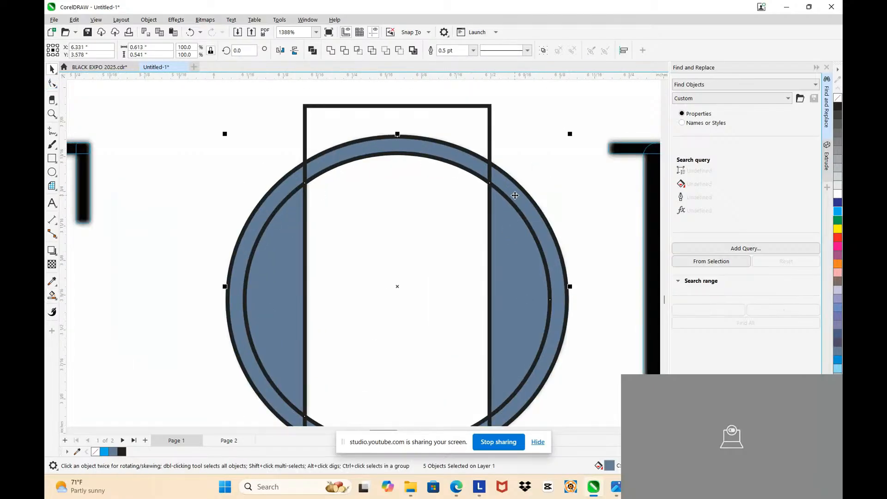
pyautogui.scroll(-4, 471, 184)
pyautogui.scroll(3, 465, 287)
pyautogui.keyDown('shift'); pyautogui.click(432, 314); pyautogui.keyUp('shift')
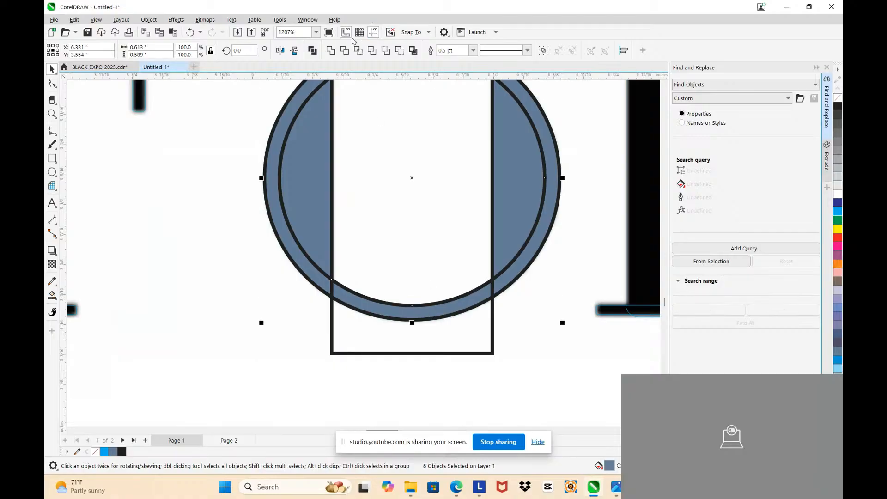
pyautogui.click(330, 50)
# - Move the construction rectangle off the O's opening, toward the T
pyautogui.scroll(-3, 429, 236)
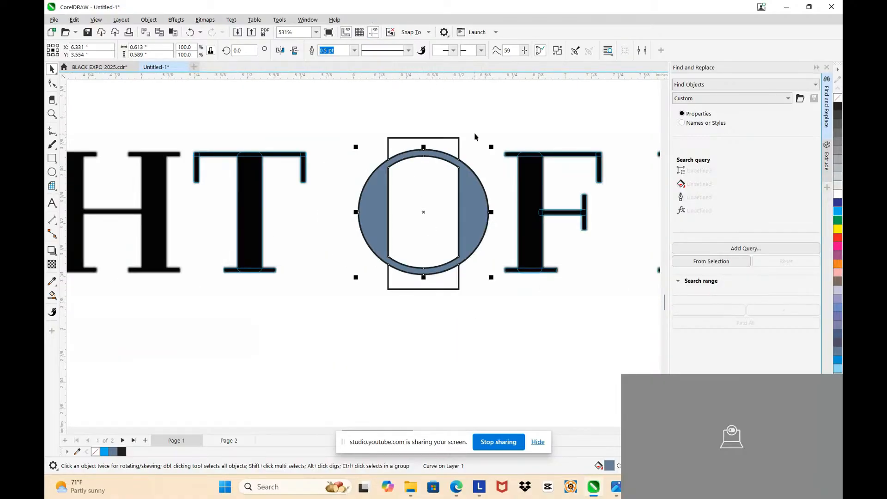
pyautogui.click(457, 150)
pyautogui.moveTo(459, 149); pyautogui.dragTo(386, 166)
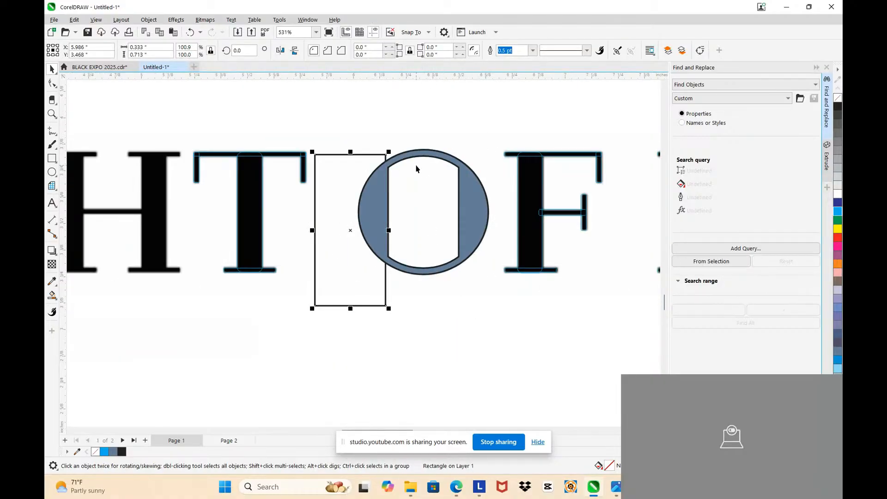
# - Delete the construction rectangle overlapping the O, and undo a trial move of the welded letter
pyautogui.press('Delete')
pyautogui.moveTo(465, 175); pyautogui.dragTo(516, 149)
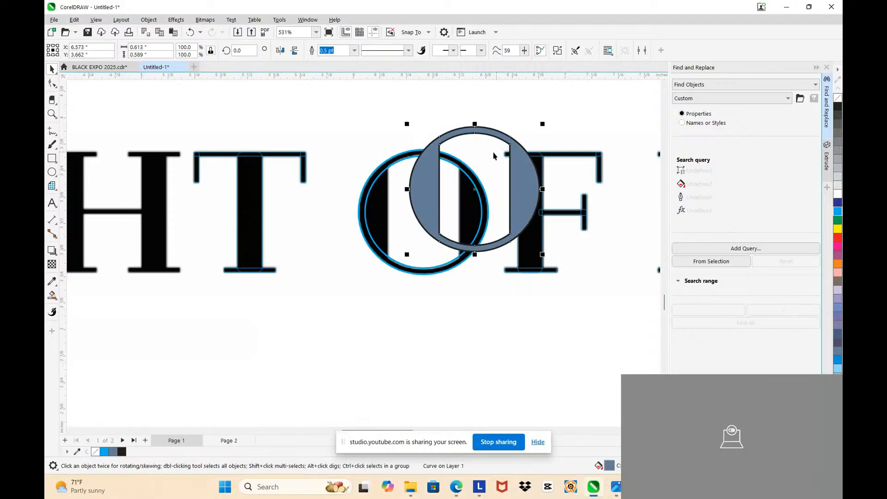
pyautogui.hotkey('ctrl', 'z')
pyautogui.click(335, 126)
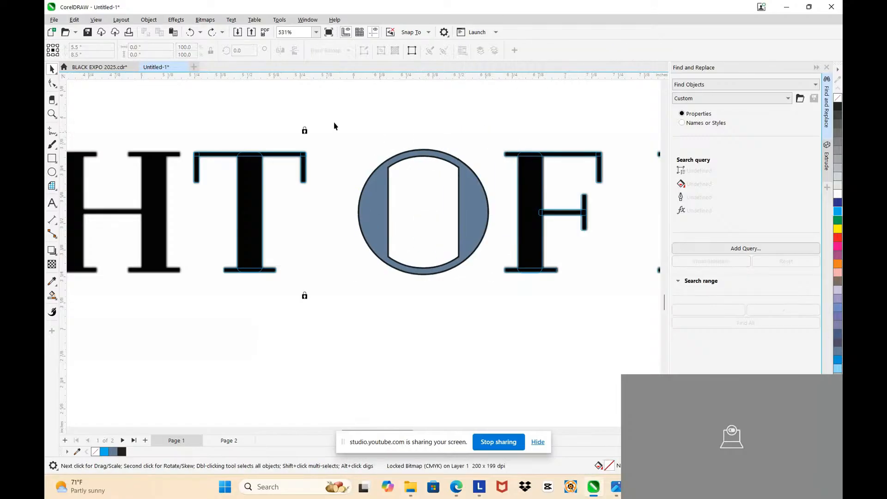
pyautogui.click(473, 190)
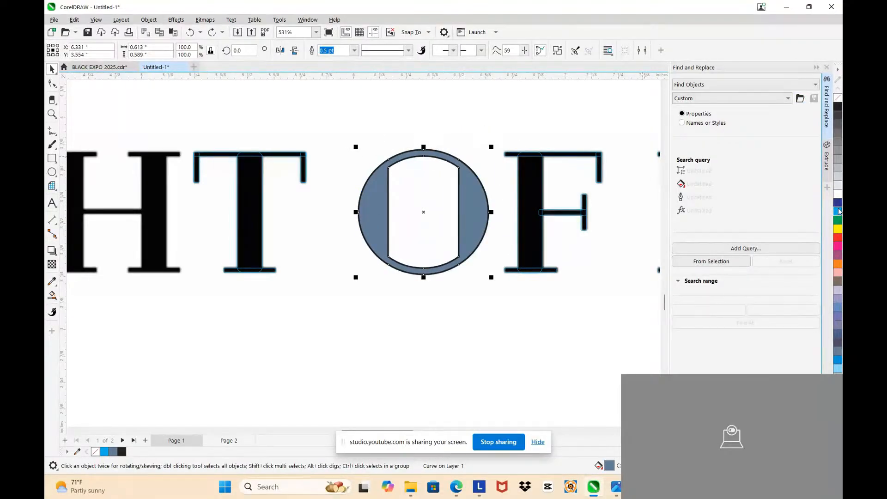
# - Move the top serif and stem of the L in LIFE onto the left stem of the H in LIGHT
pyautogui.scroll(-5, 424, 167)
pyautogui.scroll(5, 410, 178)
pyautogui.scroll(-4, 411, 179)
pyautogui.scroll(4, 406, 166)
pyautogui.scroll(-4, 462, 161)
pyautogui.scroll(-3, 546, 146)
pyautogui.scroll(3, 567, 141)
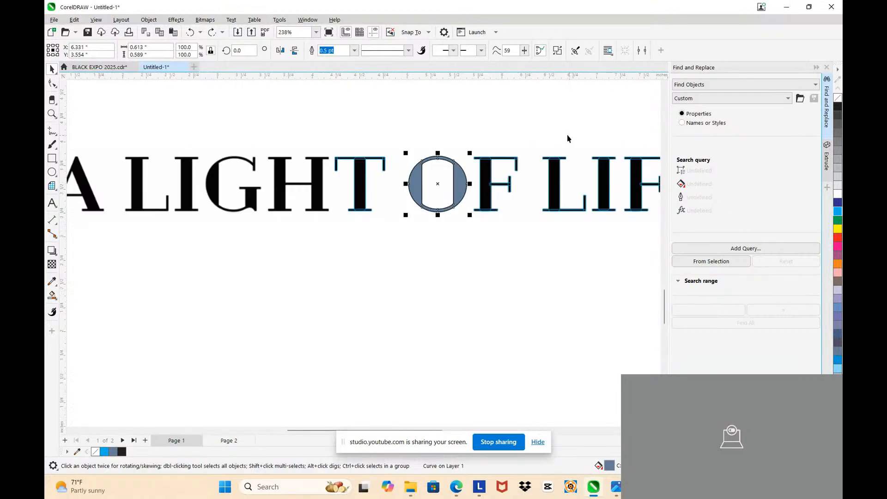
pyautogui.click(531, 135)
pyautogui.moveTo(577, 228); pyautogui.dragTo(578, 229)
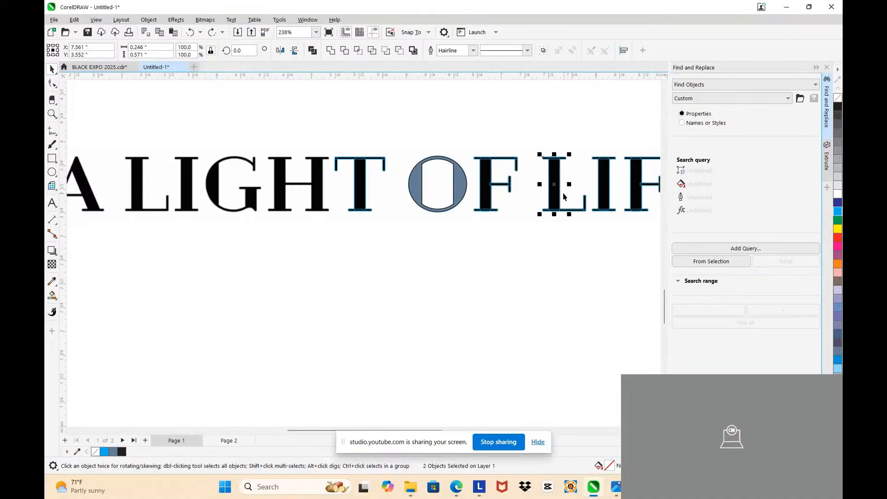
pyautogui.moveTo(557, 186); pyautogui.dragTo(281, 186)
pyautogui.scroll(2, 280, 174)
pyautogui.scroll(2, 279, 175)
pyautogui.scroll(2, 279, 124)
pyautogui.moveTo(277, 123); pyautogui.dragTo(291, 134)
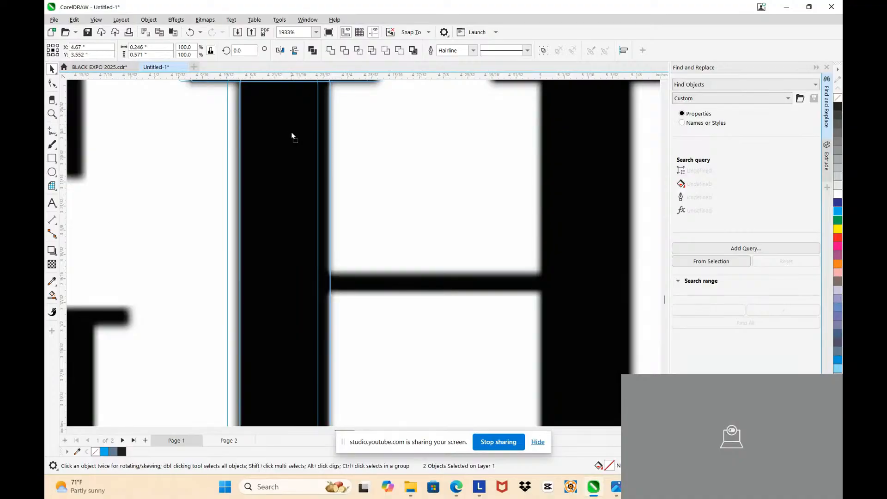
pyautogui.scroll(-2, 291, 134)
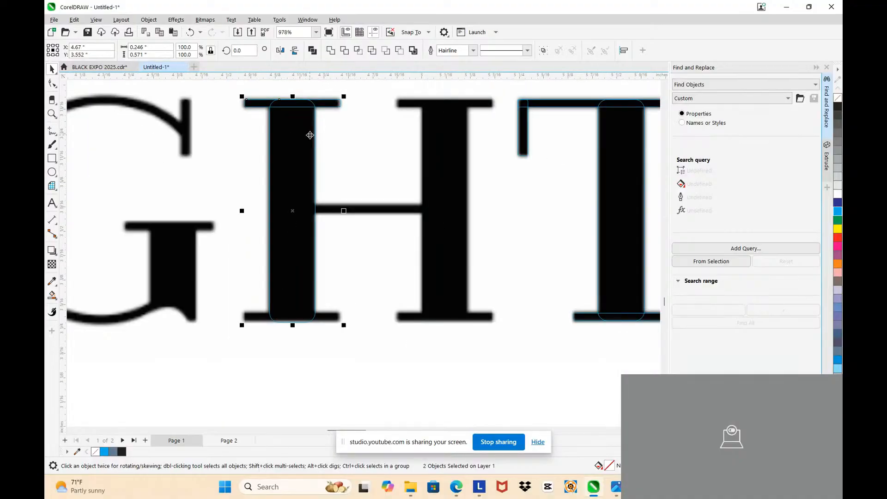
# - Duplicate the stem and top serif onto the H's right stem, and copy both top serifs down to its feet
pyautogui.moveTo(305, 140); pyautogui.dragTo(458, 157)
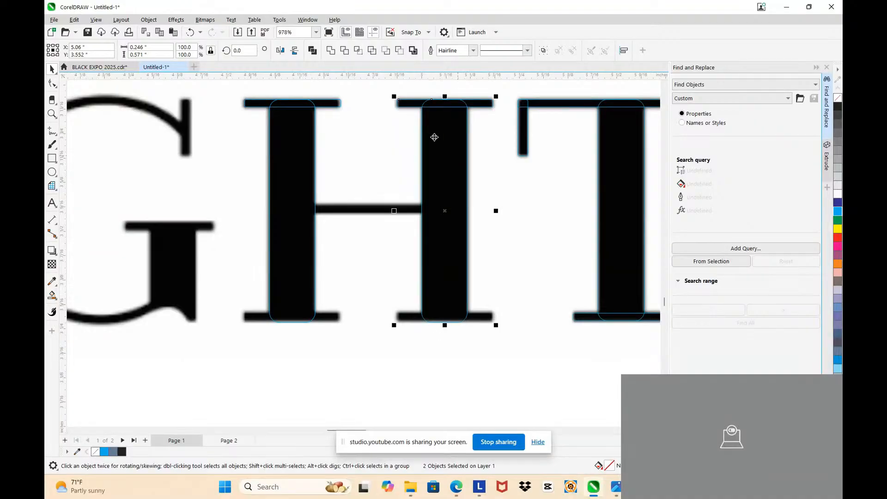
pyautogui.moveTo(236, 87); pyautogui.dragTo(520, 147)
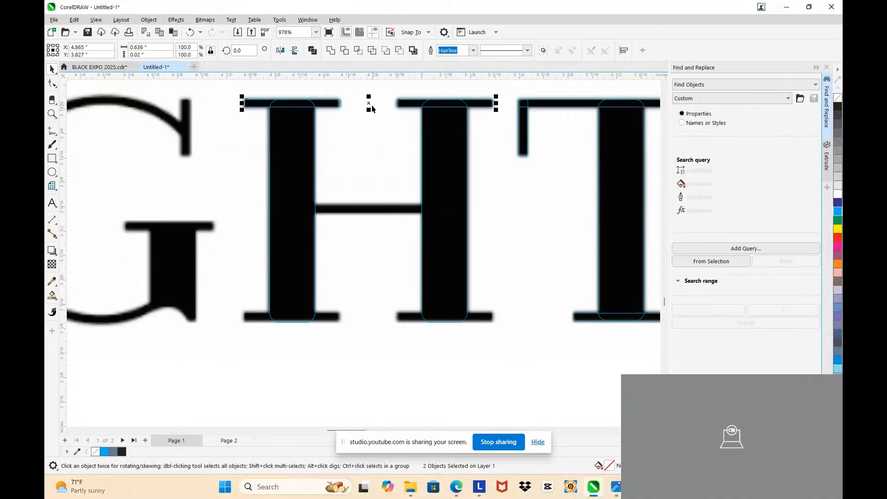
pyautogui.moveTo(368, 103); pyautogui.dragTo(387, 322)
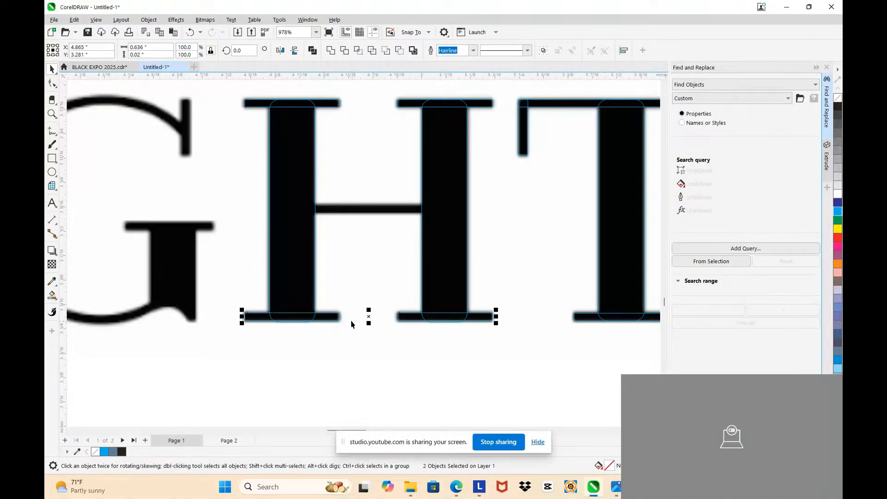
# - Shift the H's lower-left serif horizontally so its end lines up with the bitmap
pyautogui.scroll(3, 351, 319)
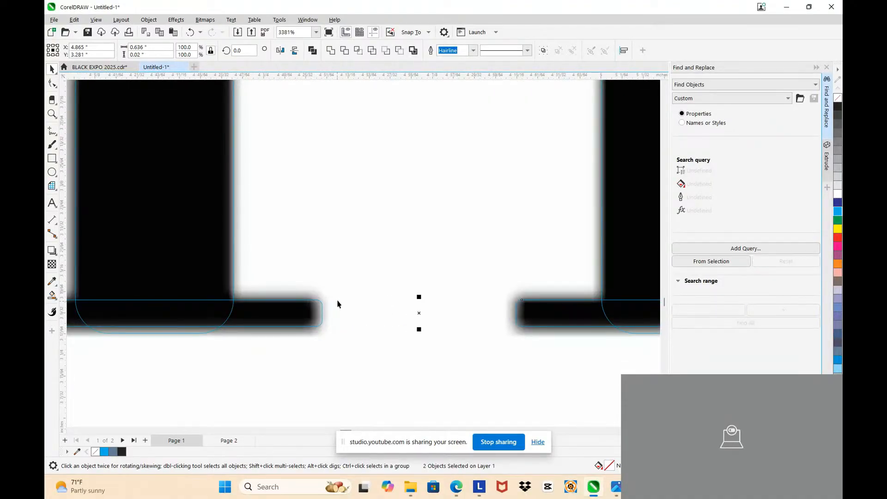
pyautogui.click(322, 263)
pyautogui.click(309, 315)
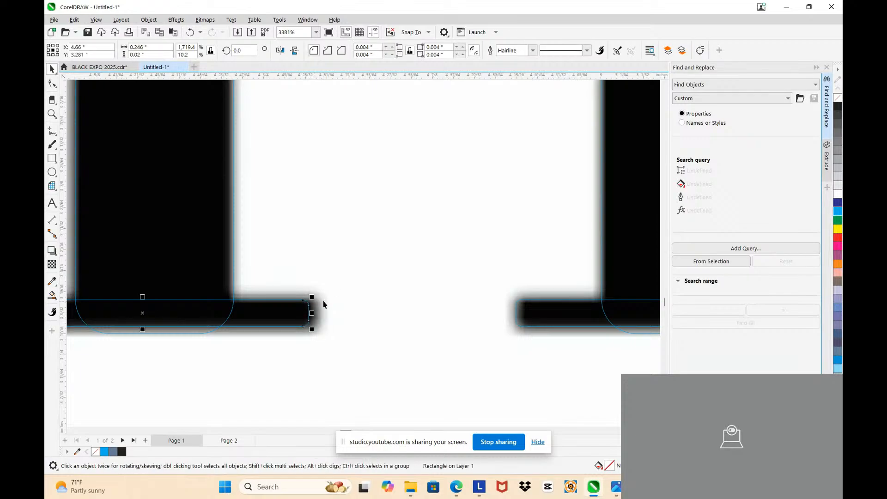
pyautogui.moveTo(294, 314); pyautogui.dragTo(309, 317)
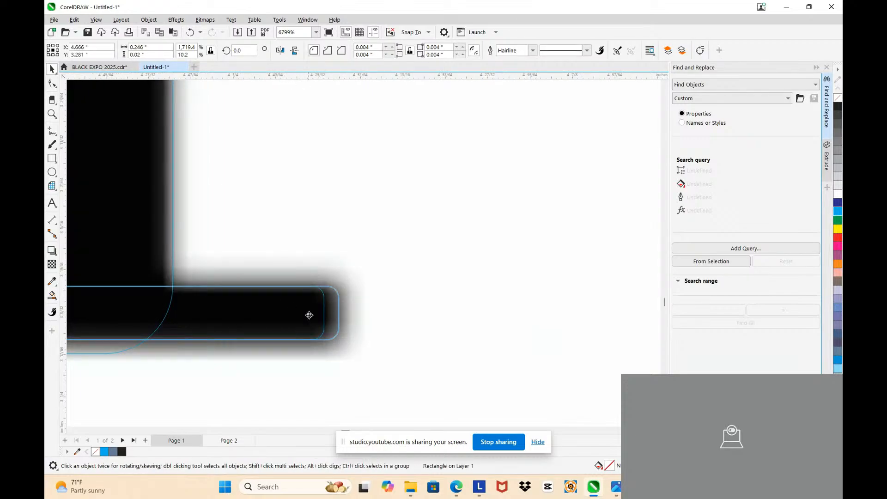
pyautogui.scroll(-1, 309, 317)
pyautogui.scroll(-2, 309, 287)
pyautogui.click(374, 238)
pyautogui.scroll(-2, 376, 182)
pyautogui.scroll(2, 334, 238)
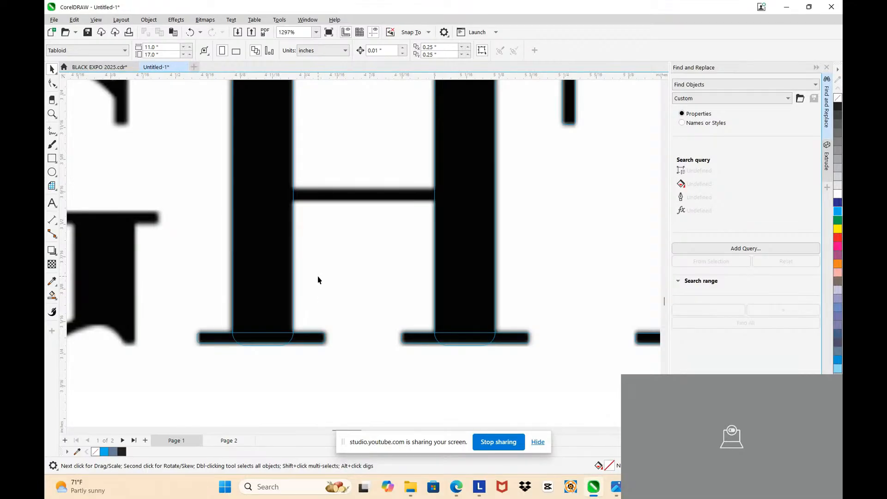
# - Place a pasted serif copy on the H's crossbar and stretch it between the stems to about 0.304 × 0.024 in
pyautogui.hotkey('ctrl', 'v')
pyautogui.scroll(-2, 375, 279)
pyautogui.moveTo(400, 181); pyautogui.dragTo(398, 157)
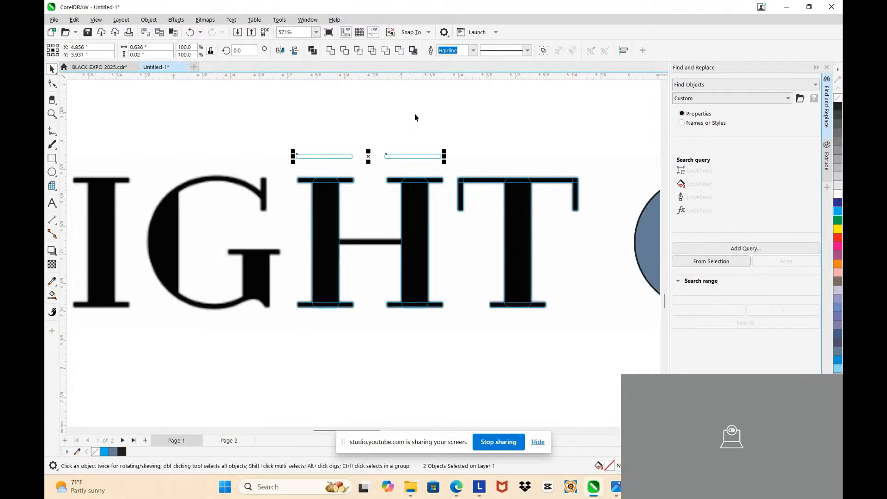
pyautogui.click(415, 117)
pyautogui.click(367, 242)
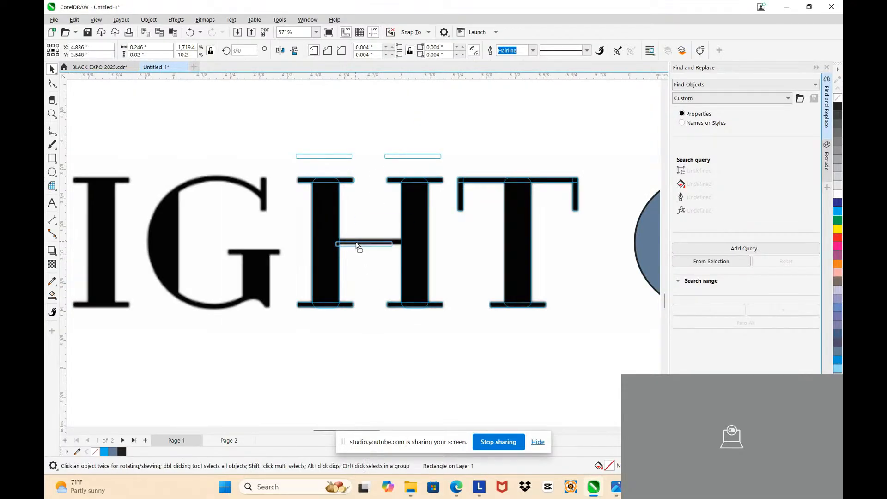
pyautogui.scroll(2, 368, 243)
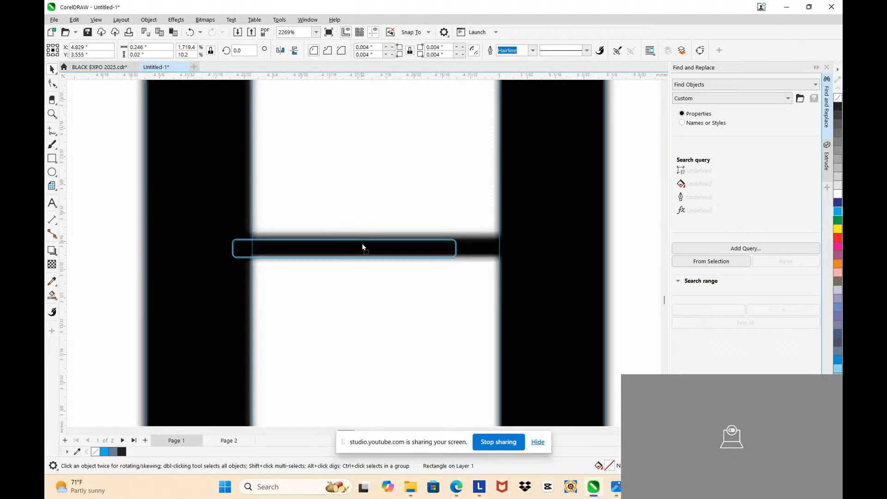
pyautogui.scroll(3, 363, 243)
pyautogui.moveTo(329, 228); pyautogui.dragTo(326, 224)
pyautogui.moveTo(526, 245); pyautogui.dragTo(616, 244)
pyautogui.scroll(-6, 392, 230)
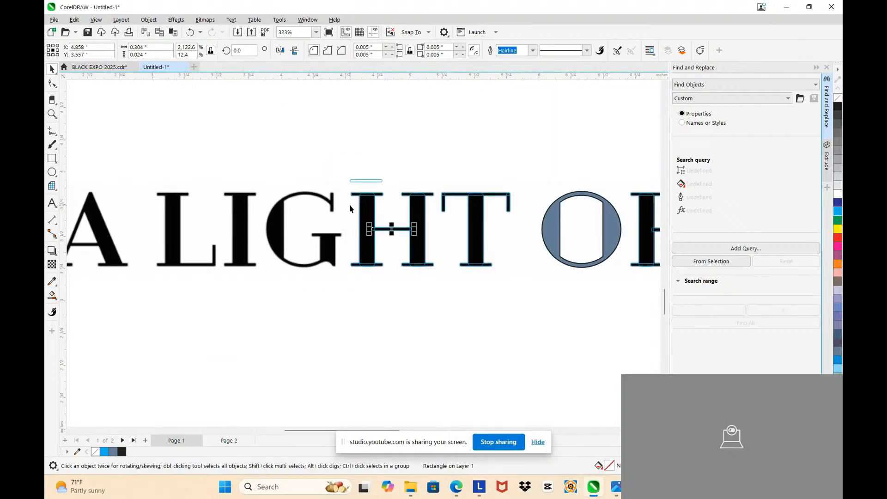
# - Move the leftover serif above the H onto the top of the I in LIGHT, and remove the spare copies there
pyautogui.scroll(-1, 350, 209)
pyautogui.scroll(2, 450, 187)
pyautogui.moveTo(458, 185); pyautogui.dragTo(273, 183)
pyautogui.scroll(2, 269, 209)
pyautogui.scroll(-1, 273, 183)
pyautogui.scroll(-2, 274, 183)
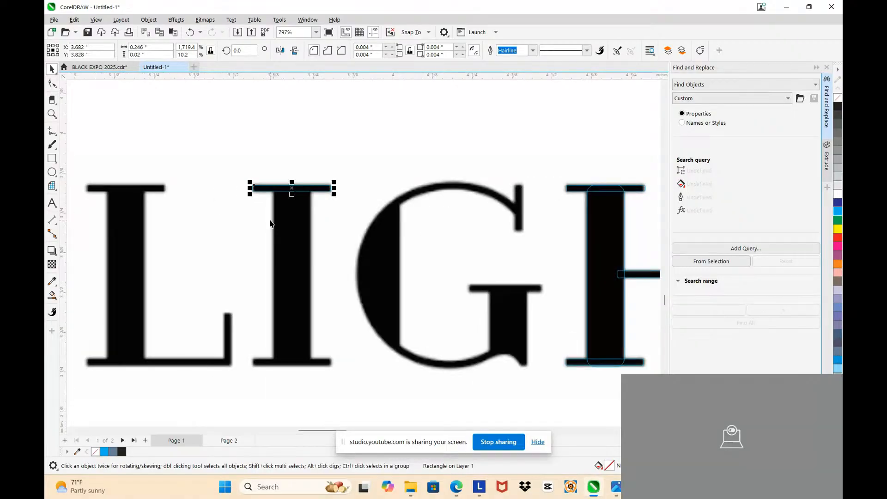
pyautogui.scroll(-4, 268, 225)
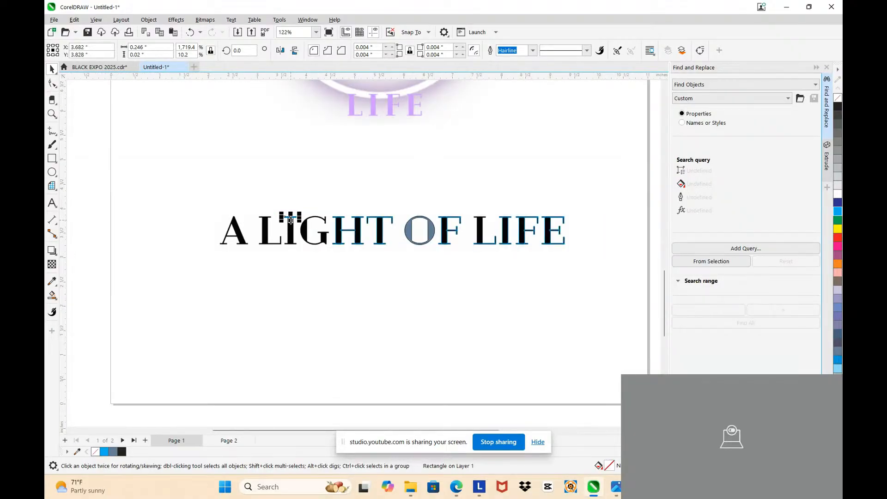
pyautogui.keyDown('shift'); pyautogui.click(305, 226); pyautogui.keyUp('shift')
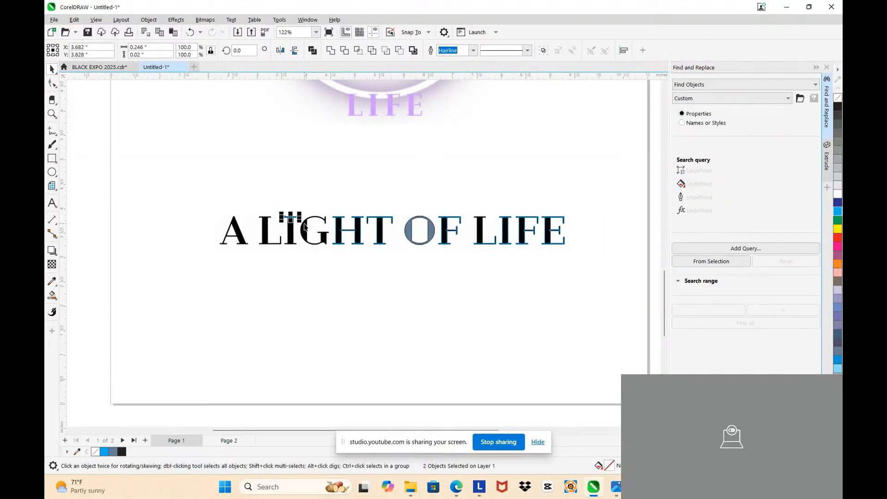
pyautogui.press('Escape')
# - Copy the H's left stem with its top and bottom serifs onto the L in LIFE
pyautogui.scroll(2, 477, 230)
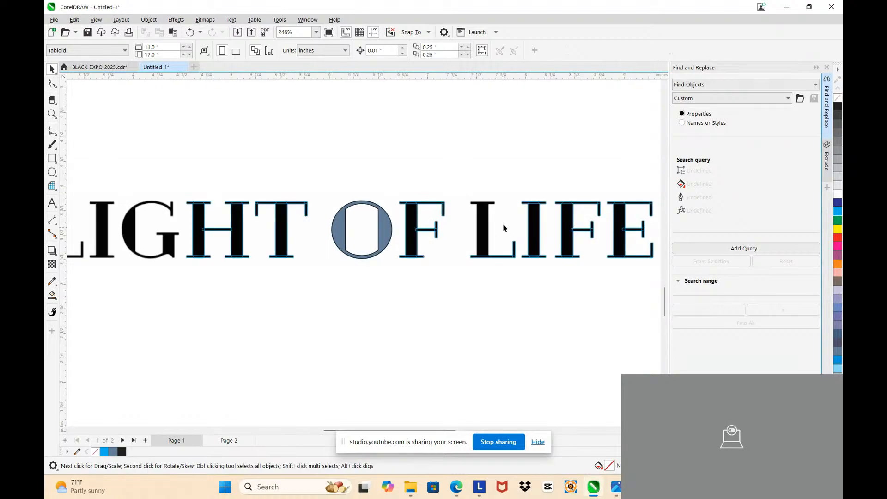
pyautogui.scroll(3, 467, 210)
pyautogui.scroll(-2, 465, 211)
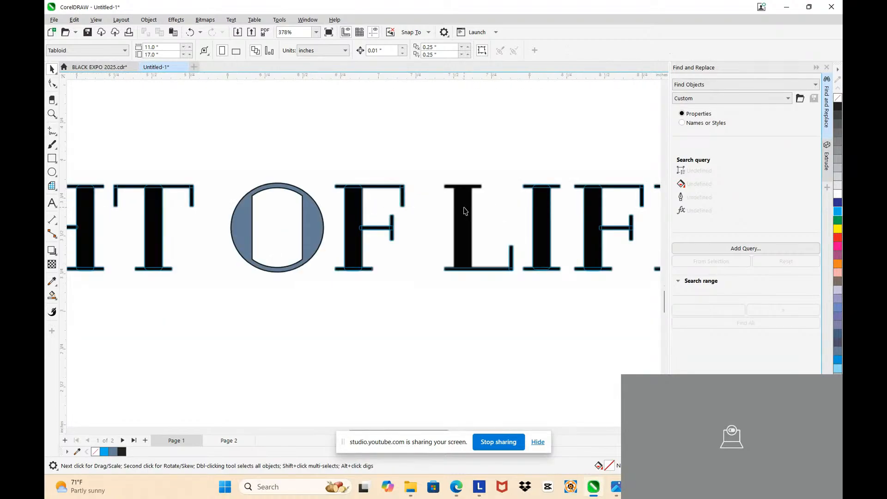
pyautogui.scroll(1, 465, 211)
pyautogui.scroll(-3, 416, 204)
pyautogui.scroll(2, 240, 212)
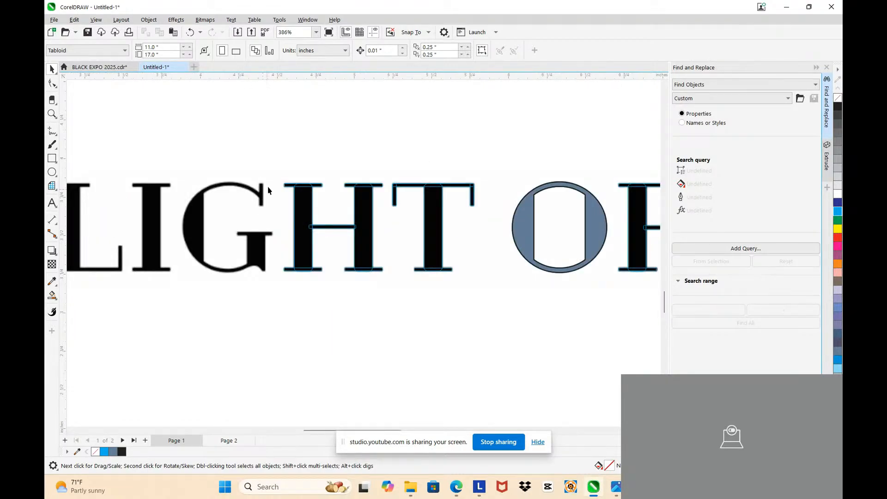
pyautogui.moveTo(281, 184); pyautogui.dragTo(334, 308)
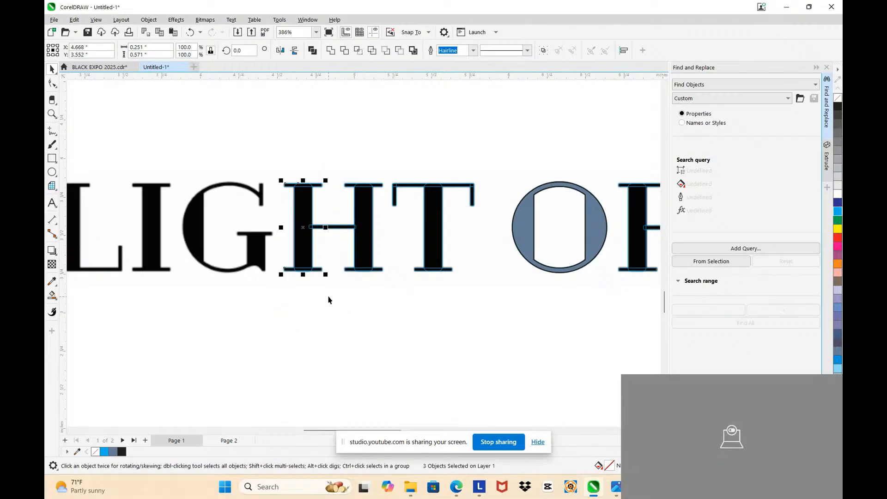
pyautogui.scroll(-3, 323, 283)
pyautogui.moveTo(317, 255); pyautogui.dragTo(491, 271)
pyautogui.scroll(5, 491, 272)
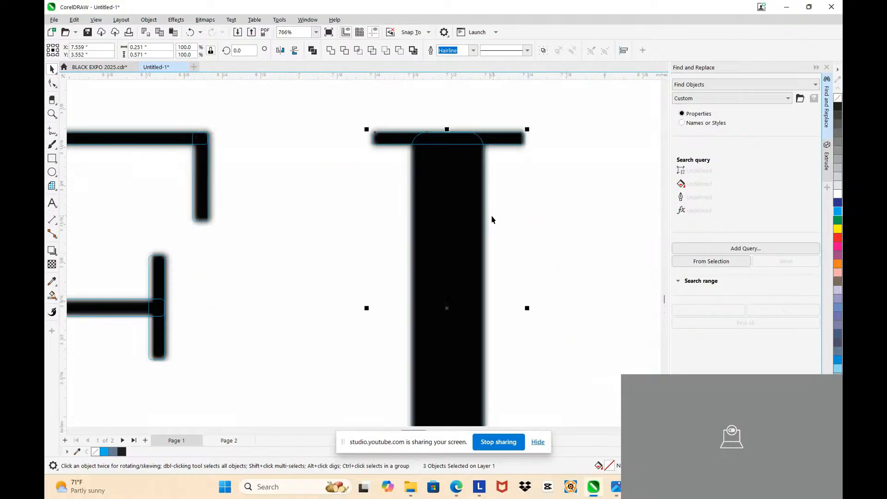
pyautogui.scroll(-2, 485, 323)
pyautogui.click(485, 346)
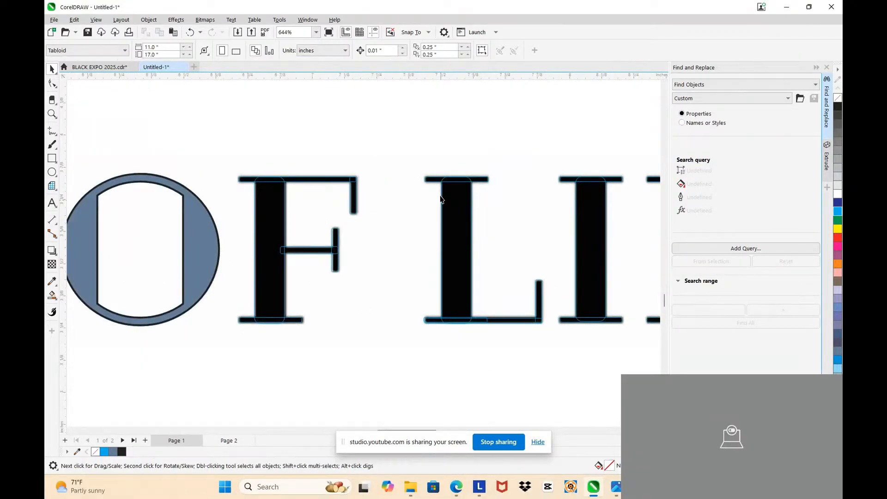
# - Copy all five pieces of the L in LIFE onto the L in LIGHT
pyautogui.moveTo(403, 149); pyautogui.dragTo(553, 375)
pyautogui.scroll(-3, 495, 300)
pyautogui.scroll(-2, 489, 291)
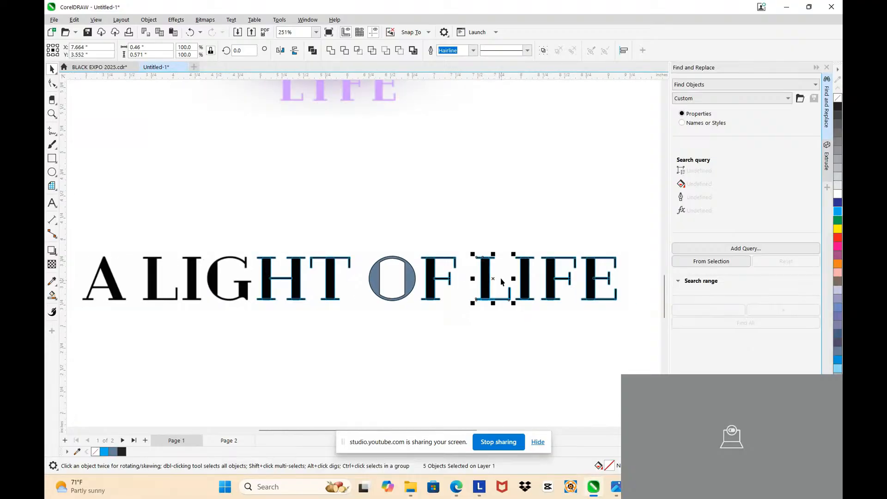
pyautogui.moveTo(495, 286); pyautogui.dragTo(242, 286)
pyautogui.scroll(5, 243, 277)
pyautogui.scroll(4, 245, 249)
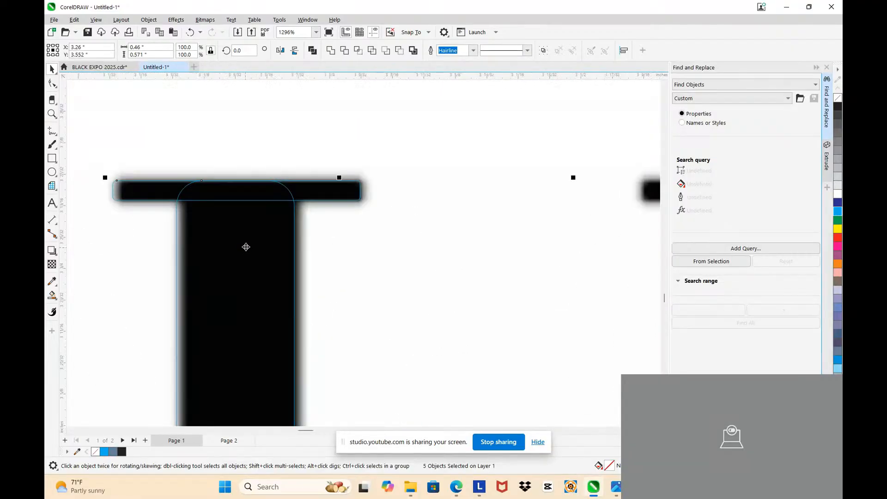
# - Nudge the copied L in LIGHT so its stem, serifs and upturned foot line up with the bitmap
pyautogui.moveTo(247, 245)
pyautogui.mouseDown()
pyautogui.moveTo(254, 250)
pyautogui.moveTo(247, 247)
pyautogui.mouseUp()
pyautogui.scroll(-6, 246, 247)
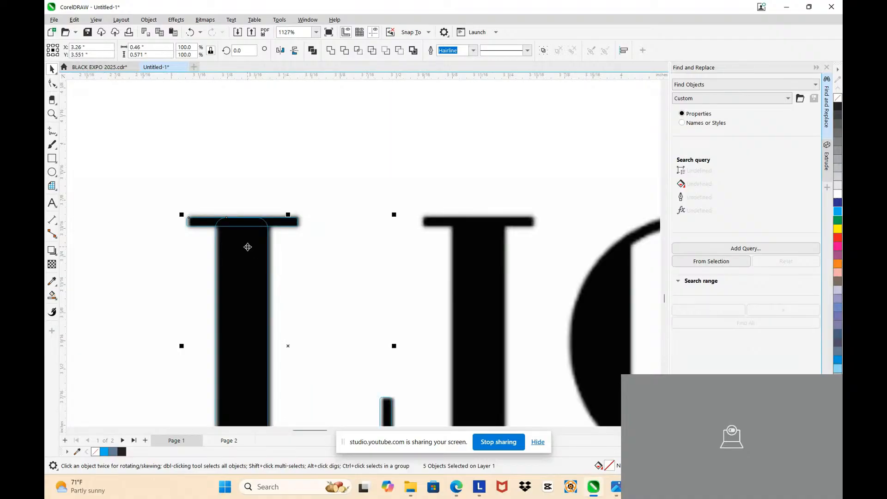
pyautogui.scroll(4, 301, 347)
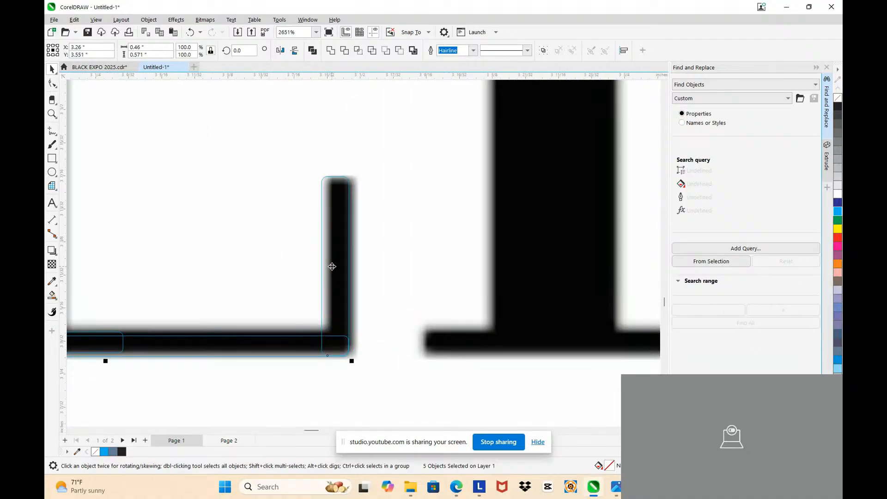
pyautogui.moveTo(334, 267); pyautogui.dragTo(338, 267)
pyautogui.scroll(-5, 338, 267)
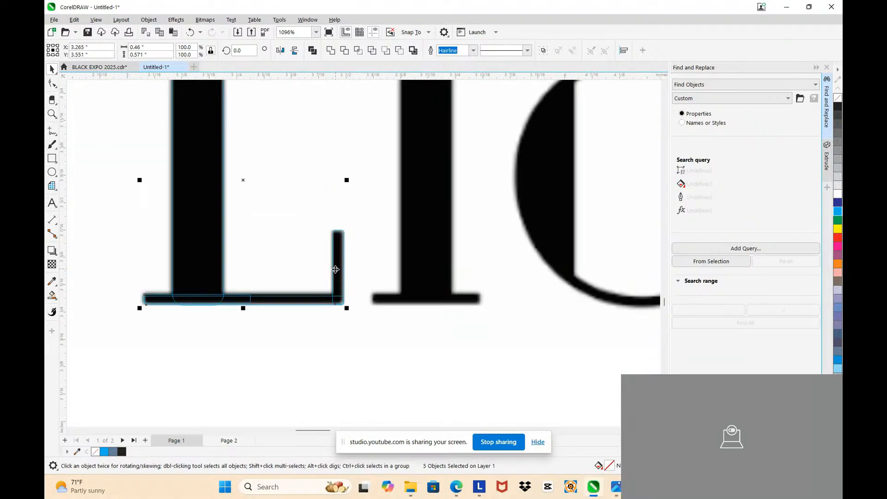
pyautogui.scroll(-3, 309, 276)
pyautogui.click(309, 312)
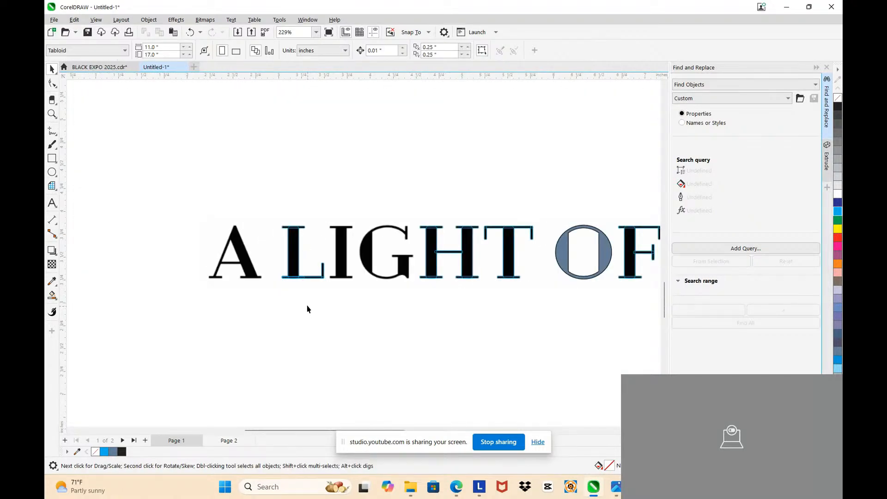
pyautogui.scroll(-2, 292, 286)
pyautogui.scroll(2, 452, 276)
pyautogui.scroll(5, 452, 276)
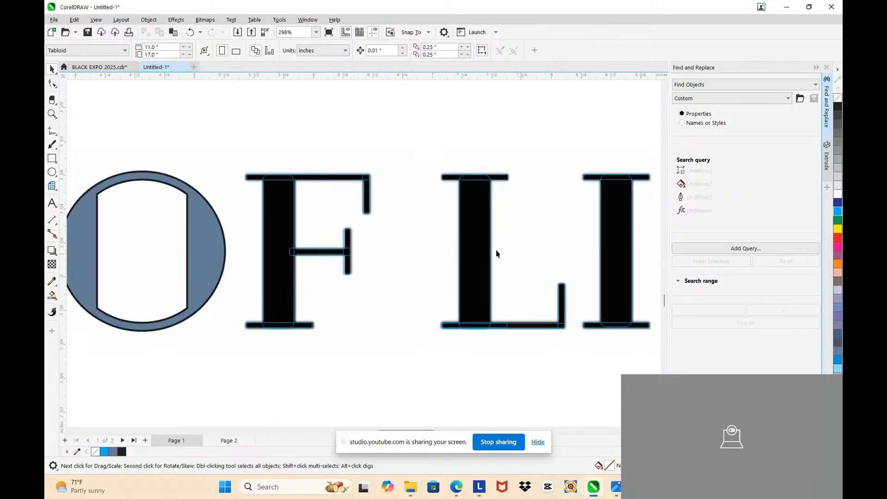
pyautogui.scroll(-2, 465, 237)
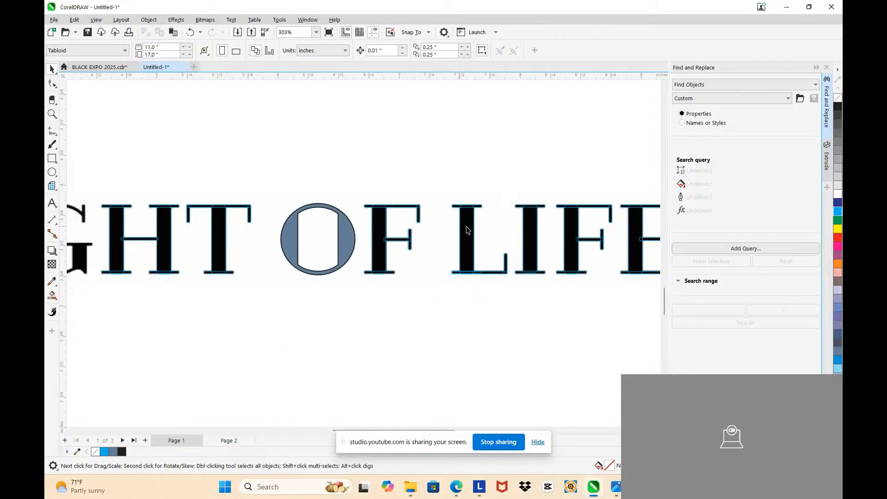
# - Copy the three pieces of the I in LIFE onto the I in LIGHT
pyautogui.moveTo(509, 191); pyautogui.dragTo(550, 285)
pyautogui.scroll(-2, 491, 246)
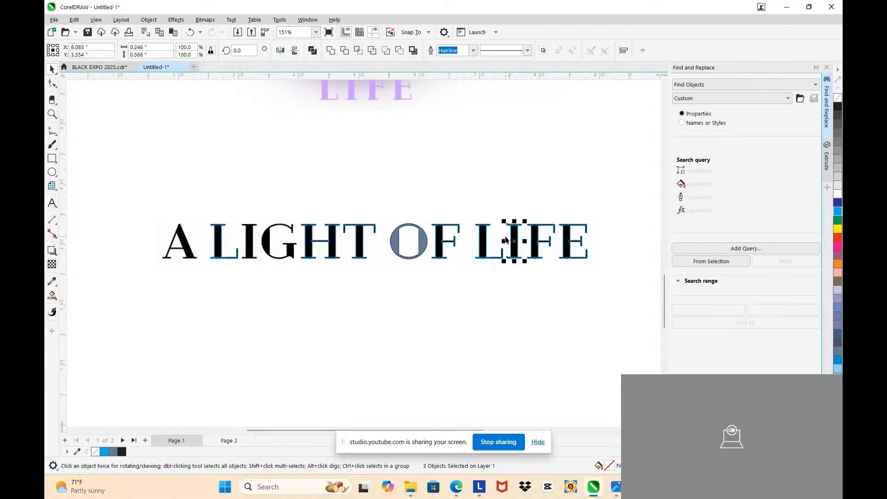
pyautogui.moveTo(512, 238); pyautogui.dragTo(272, 245)
pyautogui.scroll(6, 249, 236)
pyautogui.scroll(-4, 272, 244)
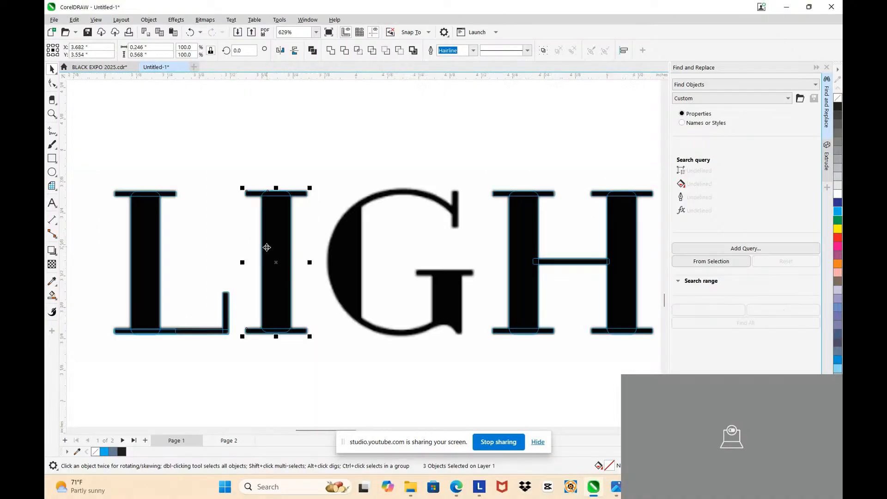
# - Examine how closely the copied I's stem and serifs match the bitmap in LIGHT
pyautogui.scroll(5, 270, 159)
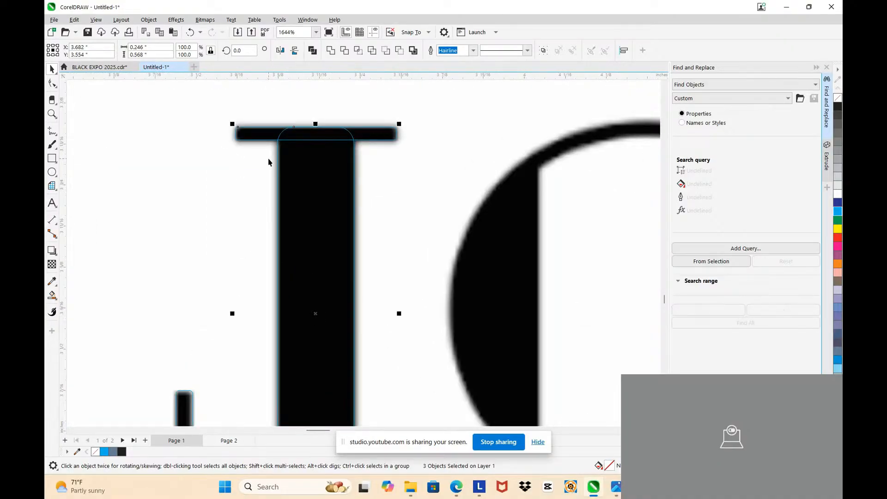
pyautogui.scroll(-2, 277, 152)
pyautogui.scroll(-2, 268, 155)
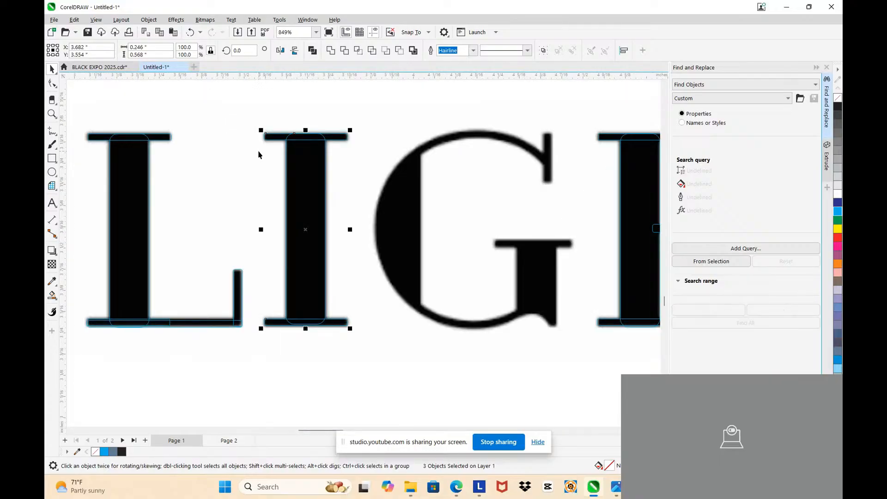
pyautogui.scroll(-2, 255, 152)
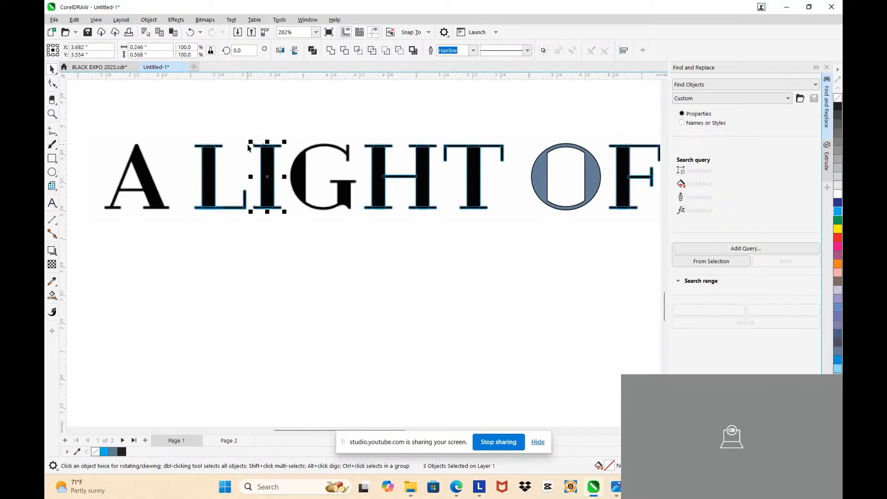
pyautogui.scroll(5, 247, 147)
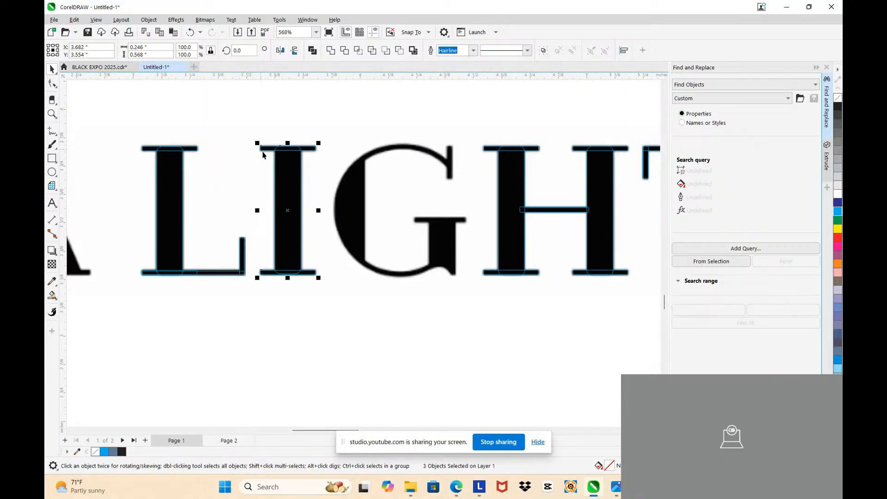
pyautogui.scroll(-4, 302, 167)
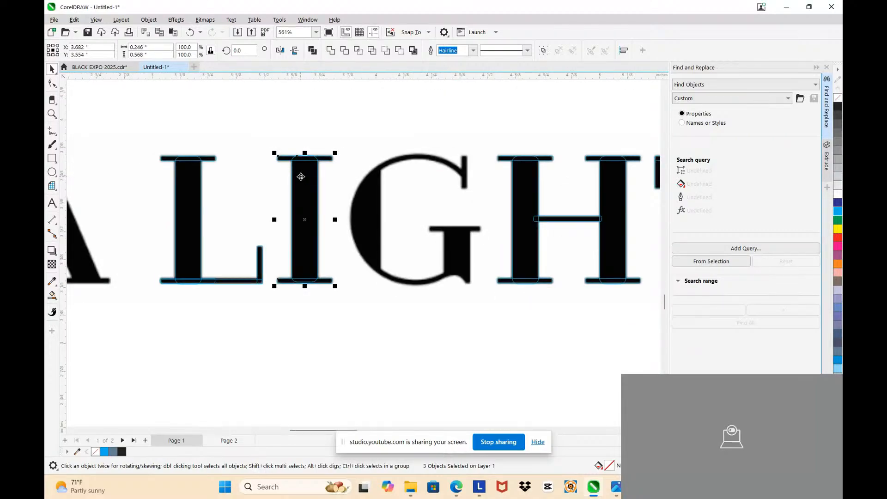
pyautogui.scroll(-2, 300, 176)
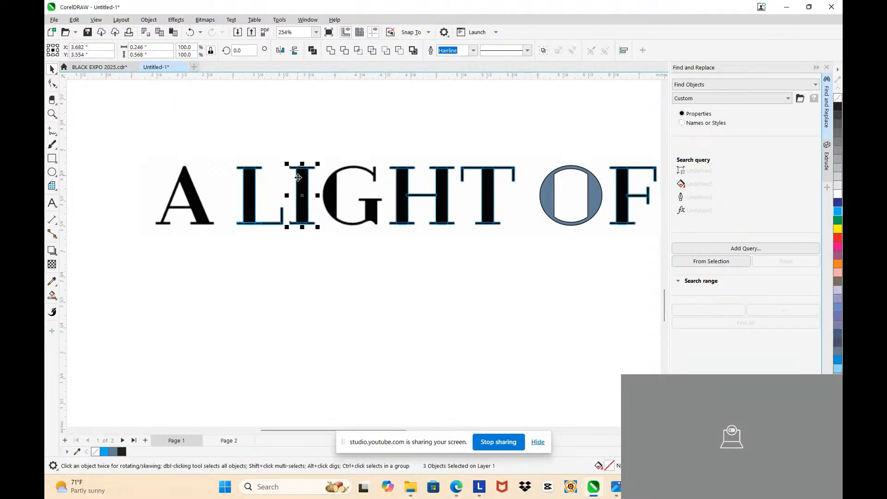
pyautogui.scroll(9, 312, 204)
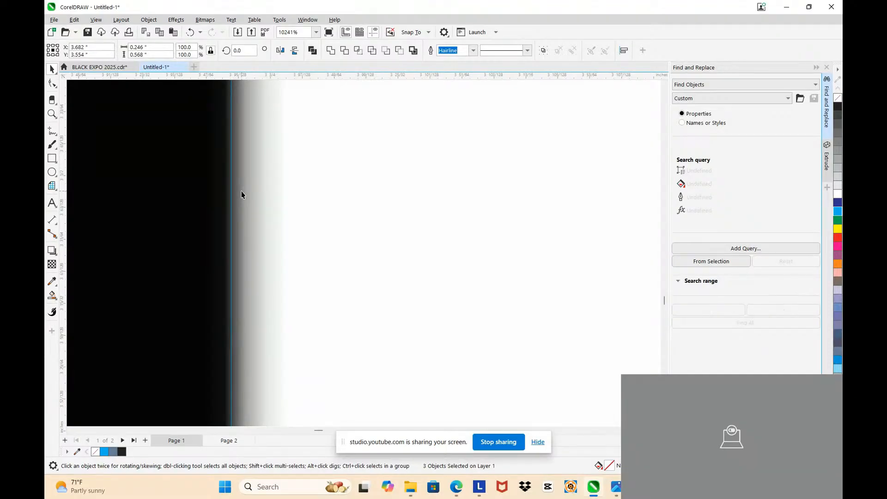
pyautogui.scroll(-5, 241, 190)
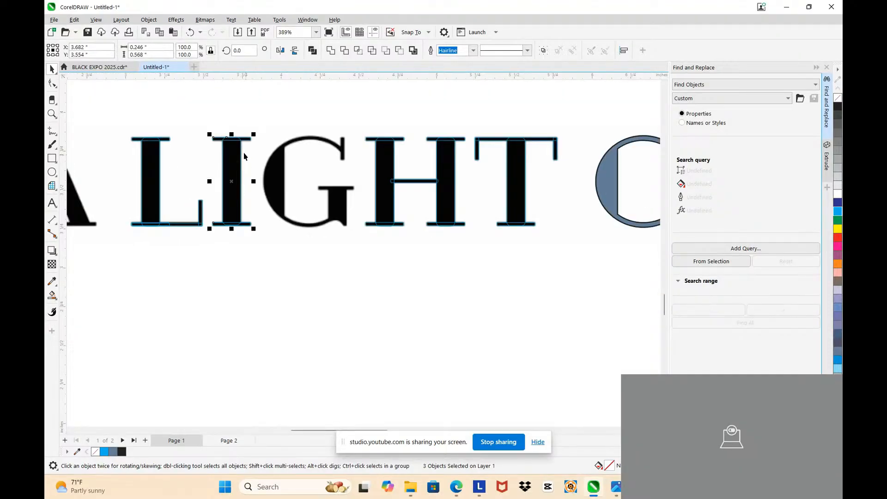
pyautogui.scroll(1, 244, 157)
pyautogui.scroll(-3, 241, 152)
pyautogui.scroll(1, 239, 151)
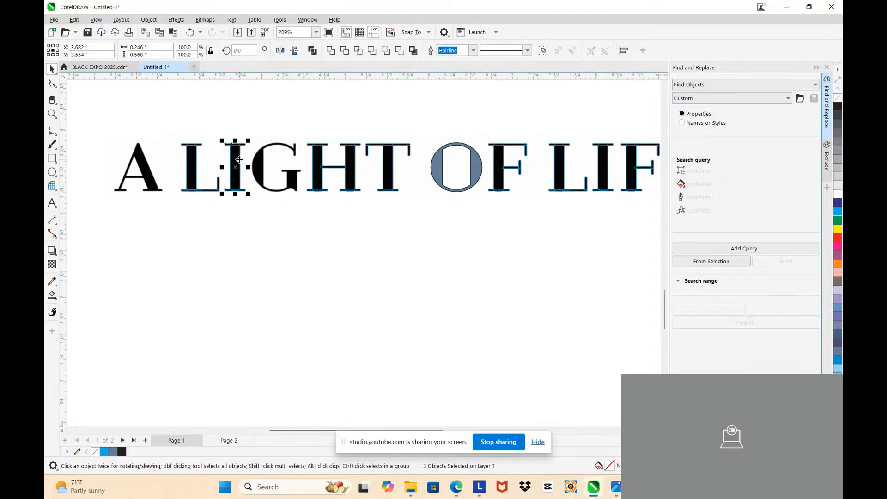
pyautogui.scroll(2, 232, 149)
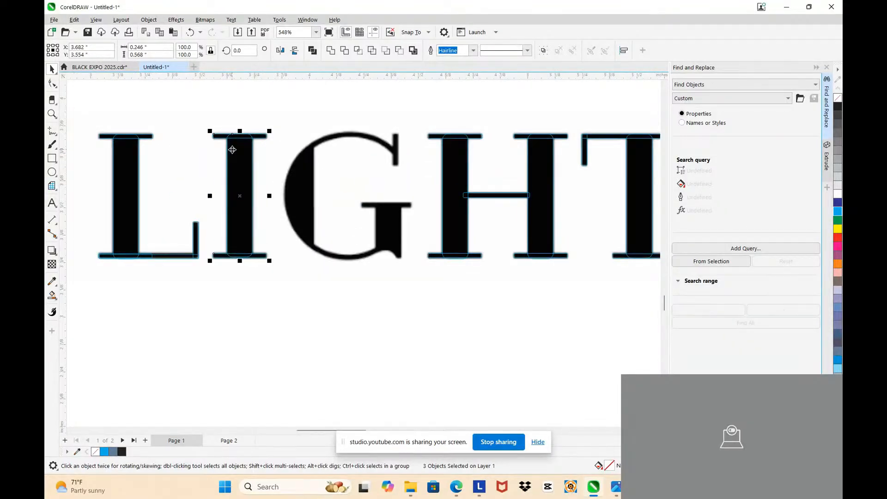
pyautogui.scroll(-2, 231, 149)
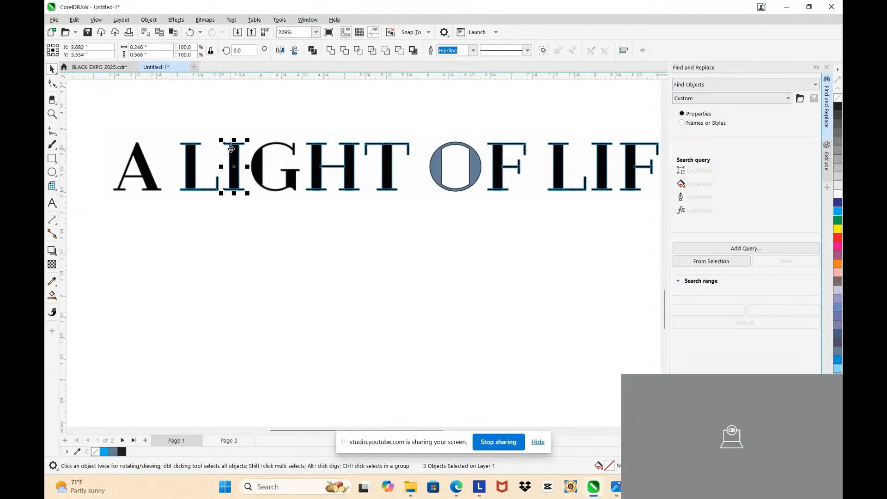
# - Copy the O outline from OF onto the G in LIGHT and remove the copy's fill
pyautogui.scroll(1, 374, 159)
pyautogui.click(477, 169)
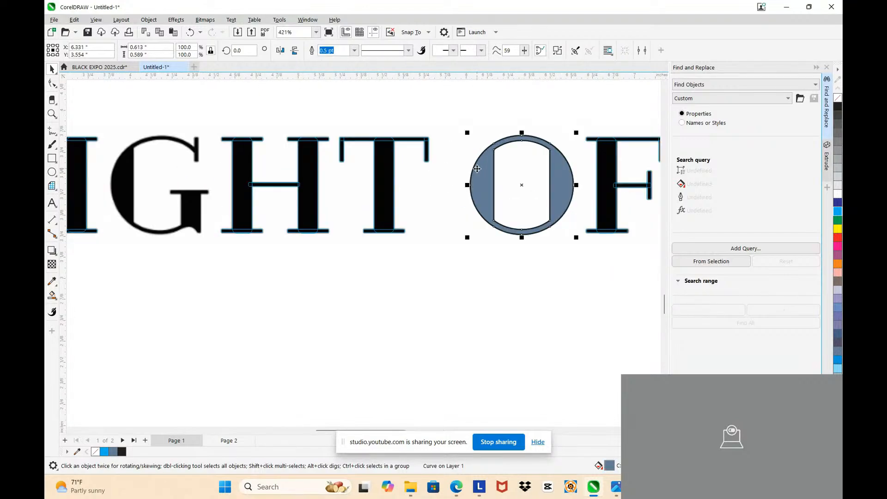
pyautogui.moveTo(476, 168); pyautogui.dragTo(116, 167)
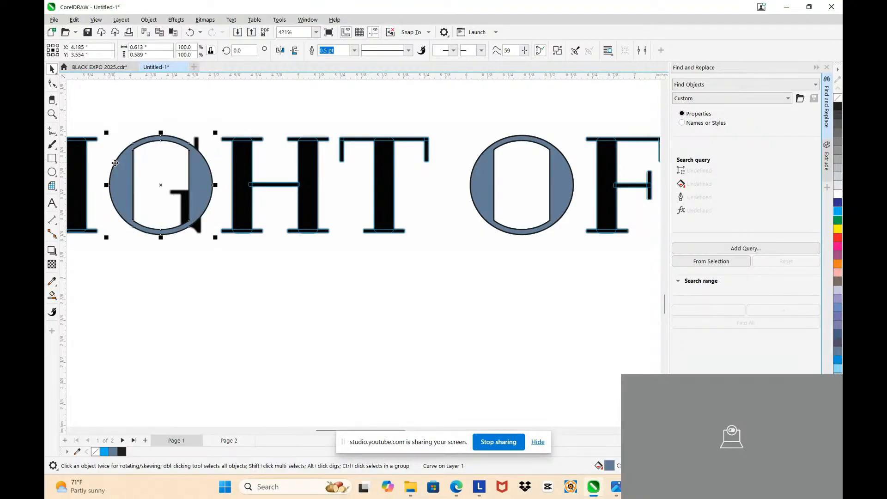
pyautogui.scroll(2, 123, 143)
pyautogui.scroll(2, 131, 146)
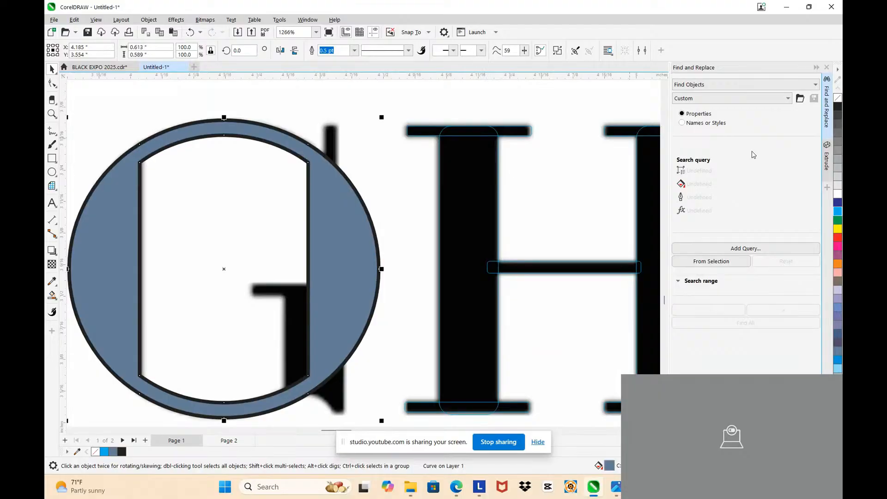
pyautogui.click(838, 96)
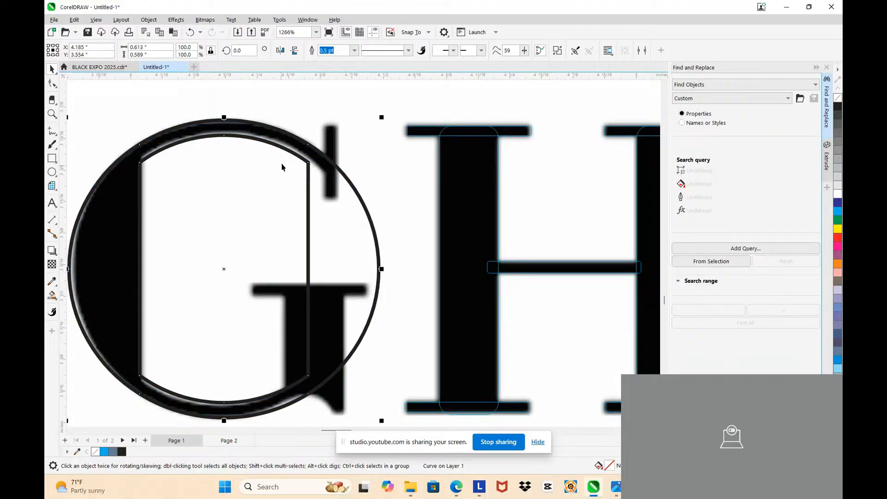
# - Move the upper-right node of the copied O's inner contour out to the G's upper terminal
pyautogui.scroll(1, 291, 152)
pyautogui.press('F10')
pyautogui.scroll(-3, 323, 146)
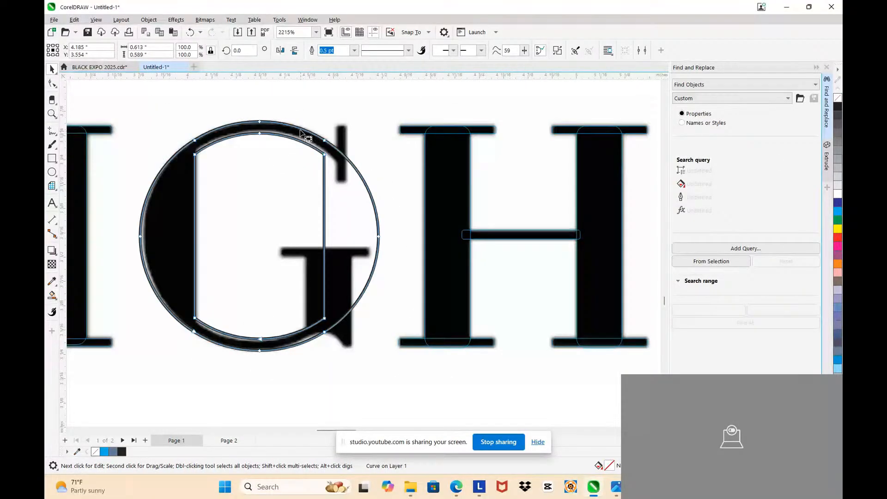
pyautogui.scroll(5, 336, 177)
pyautogui.scroll(2, 336, 175)
pyautogui.moveTo(362, 198); pyautogui.dragTo(386, 203)
pyautogui.scroll(-2, 247, 168)
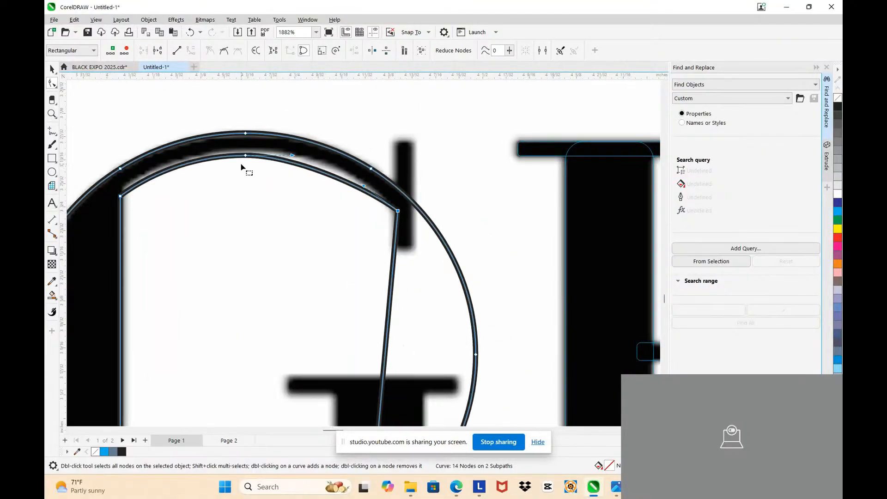
# - Raise the inner contour's top node and bend the curve beside it to follow the G's upper arc
pyautogui.scroll(2, 256, 150)
pyautogui.moveTo(251, 146); pyautogui.dragTo(254, 136)
pyautogui.scroll(-1, 257, 140)
pyautogui.scroll(2, 391, 177)
pyautogui.moveTo(470, 202); pyautogui.dragTo(449, 159)
pyautogui.scroll(-3, 449, 160)
pyautogui.scroll(2, 317, 135)
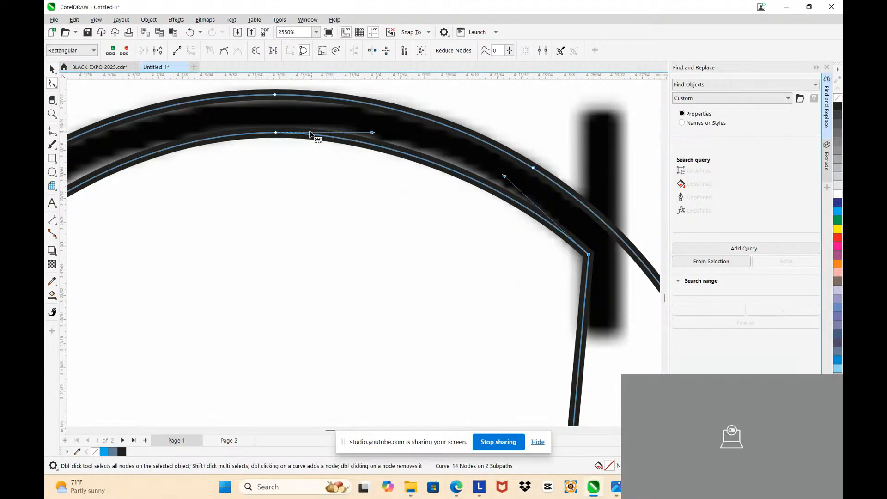
pyautogui.click(276, 133)
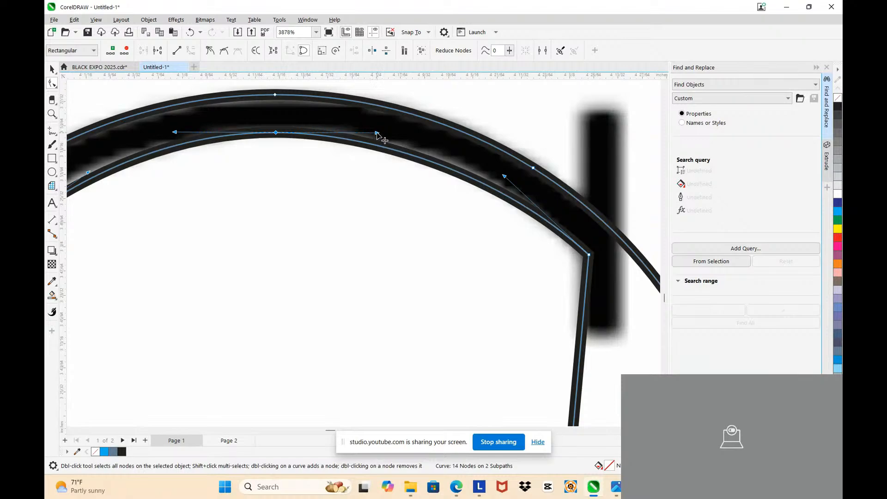
pyautogui.scroll(-3, 370, 139)
pyautogui.scroll(3, 171, 206)
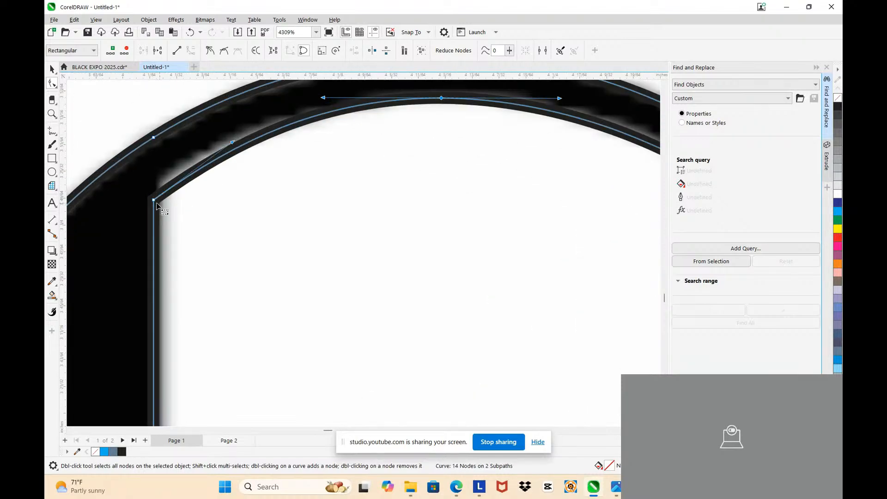
# - Align the inner contour's upper-left and lower-left corner nodes with the inside corners of the G's thick stroke
pyautogui.moveTo(153, 200); pyautogui.dragTo(157, 187)
pyautogui.scroll(-3, 163, 181)
pyautogui.scroll(-3, 175, 178)
pyautogui.scroll(3, 175, 370)
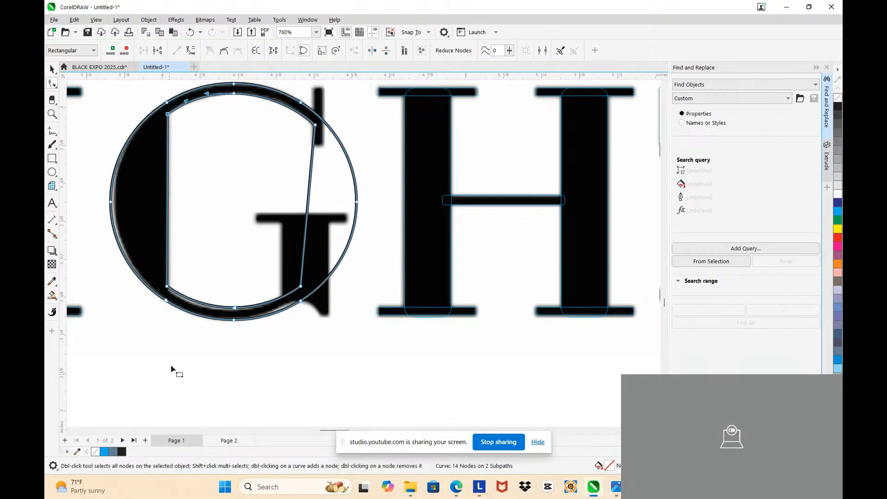
pyautogui.scroll(2, 157, 228)
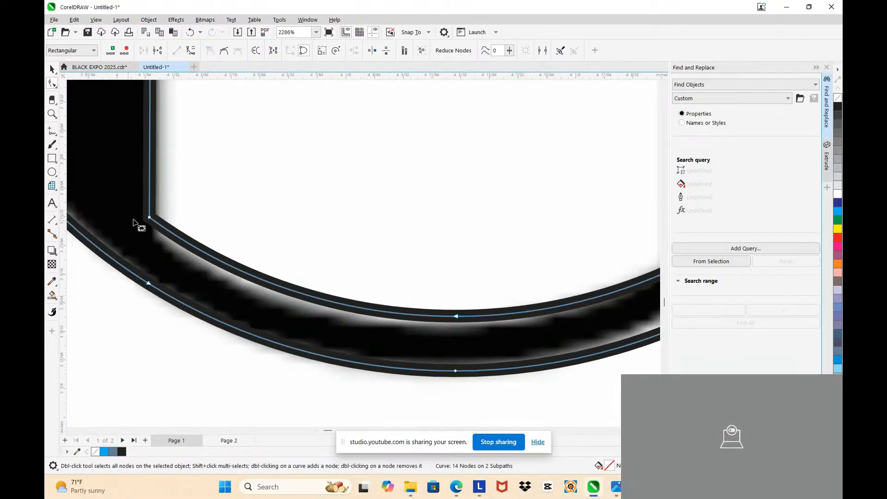
pyautogui.moveTo(154, 223); pyautogui.dragTo(156, 233)
pyautogui.scroll(-2, 250, 286)
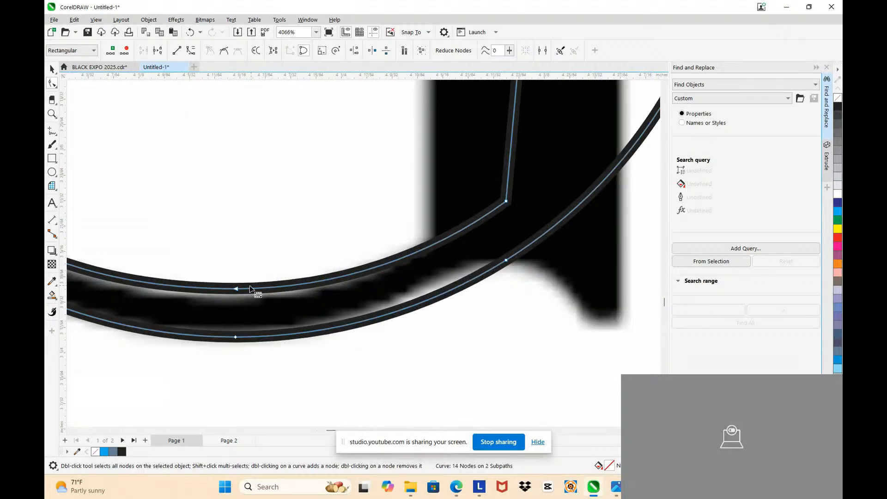
# - Lower the inner contour's bottom node and fit its lower-right node and curve to where the G's bowl meets the short stem
pyautogui.click(236, 294)
pyautogui.moveTo(237, 295); pyautogui.dragTo(237, 295)
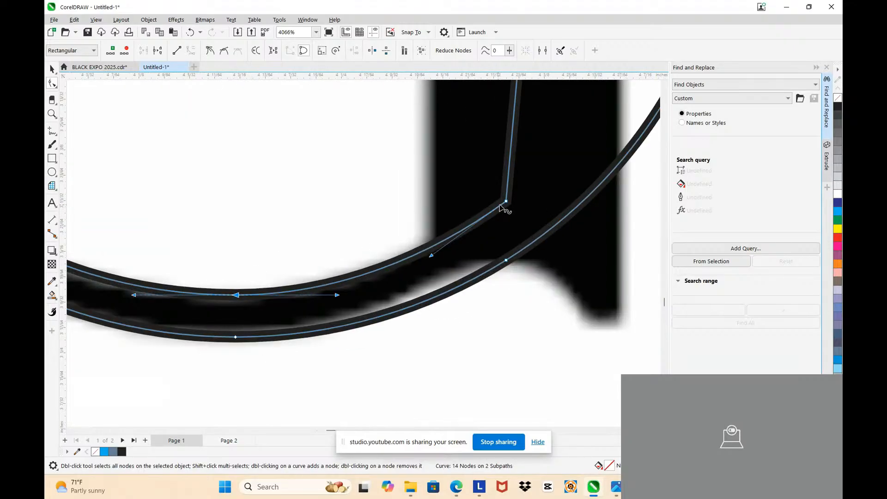
pyautogui.scroll(-4, 507, 207)
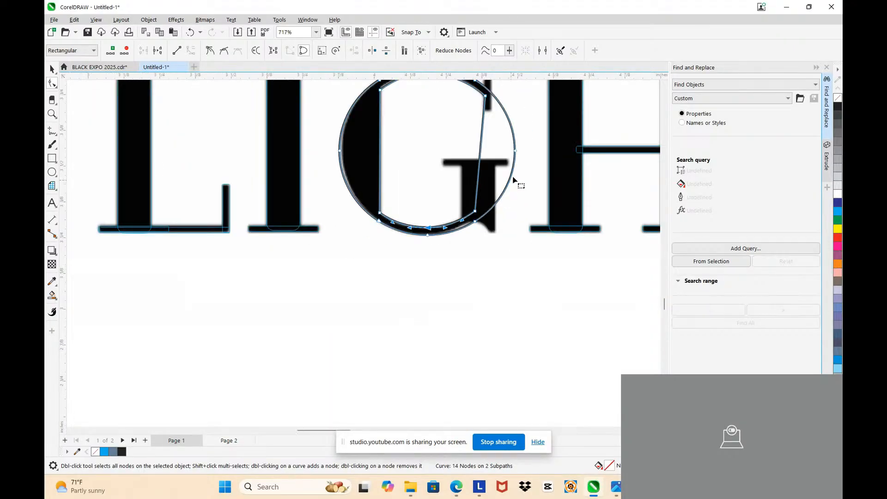
pyautogui.scroll(2, 513, 189)
pyautogui.click(414, 270)
pyautogui.scroll(3, 378, 304)
pyautogui.moveTo(451, 233); pyautogui.dragTo(382, 273)
pyautogui.moveTo(314, 320); pyautogui.dragTo(330, 295)
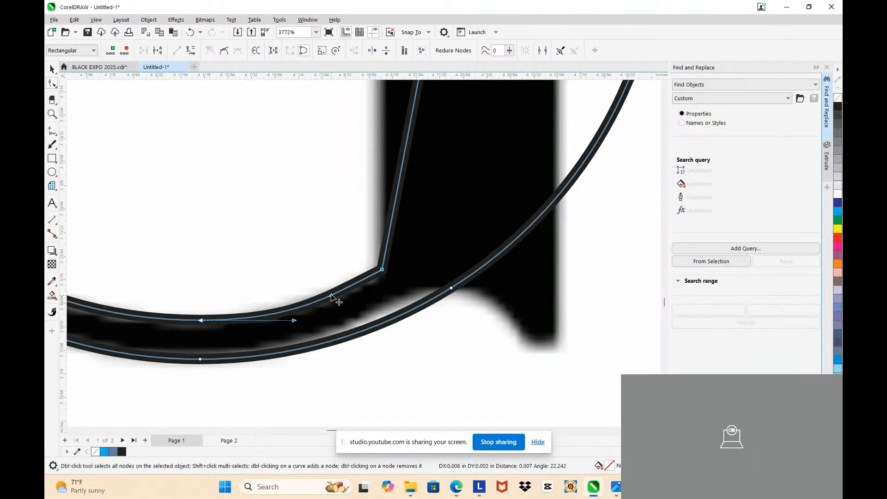
pyautogui.moveTo(381, 271); pyautogui.dragTo(382, 275)
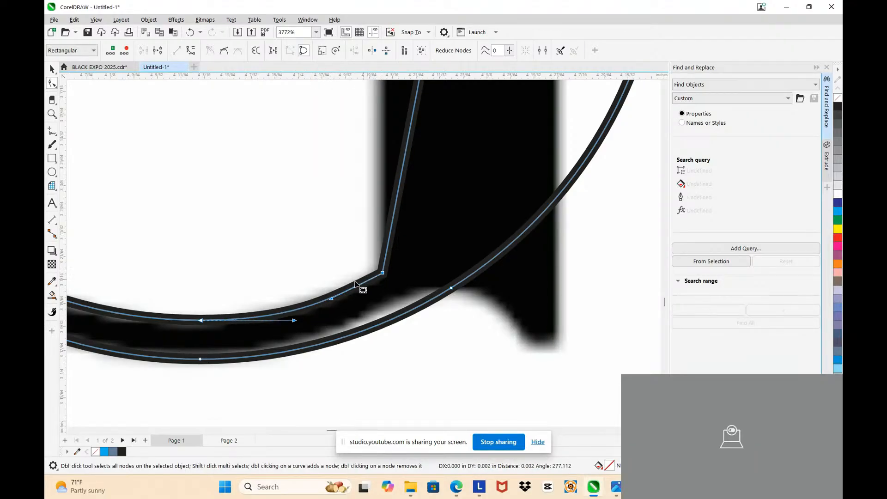
# - Draw a rectangle about 0.302 by 0.064 inches just above the G's crossbar
pyautogui.scroll(-6, 328, 292)
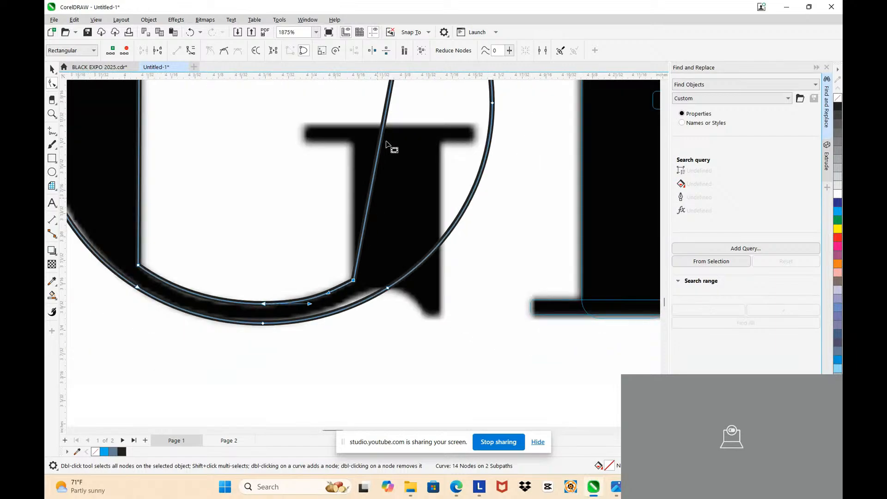
pyautogui.scroll(2, 388, 143)
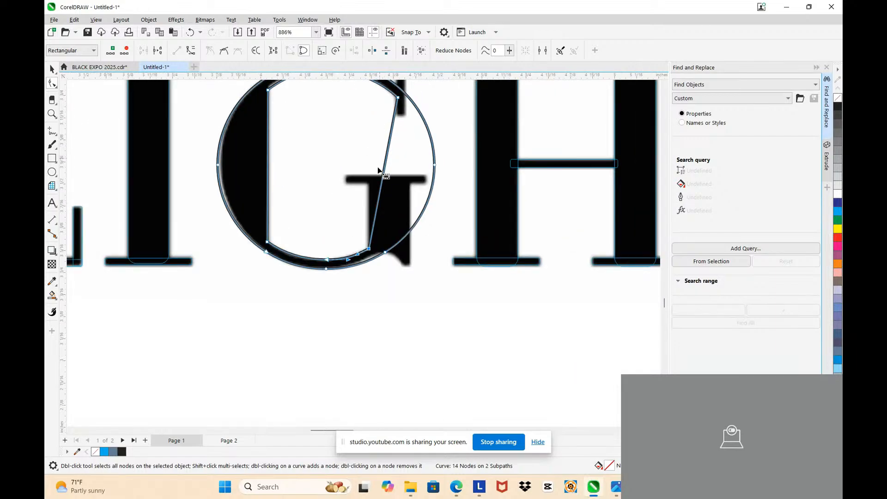
pyautogui.scroll(-2, 376, 189)
pyautogui.scroll(2, 382, 135)
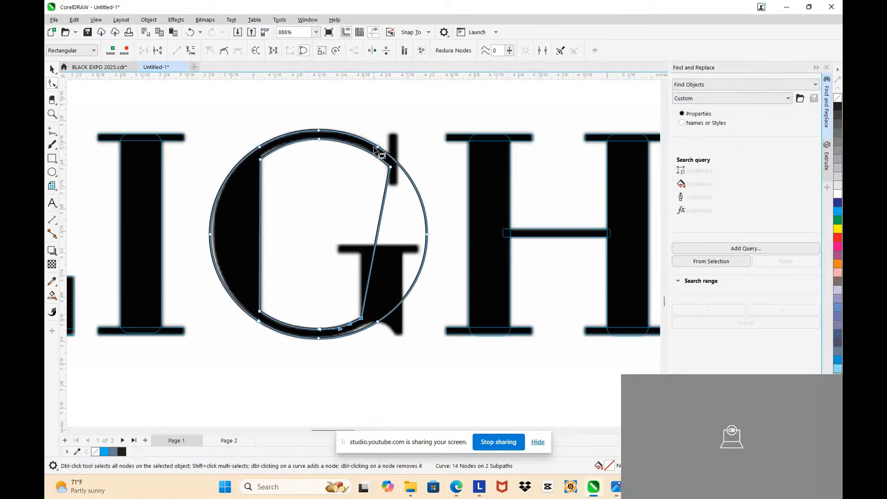
pyautogui.click(52, 158)
pyautogui.scroll(3, 279, 206)
pyautogui.moveTo(275, 203); pyautogui.dragTo(487, 249)
pyautogui.scroll(-3, 277, 198)
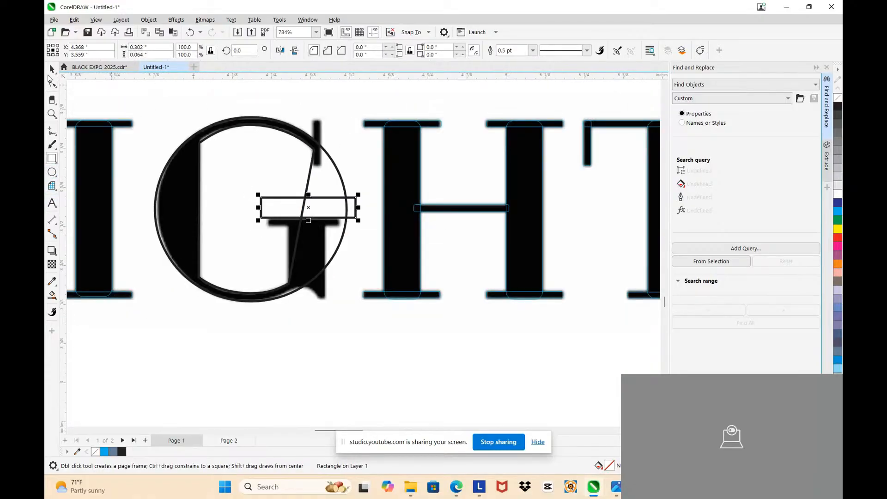
# - Copy the H's upper-left serif rectangle onto the G's crossbar
pyautogui.click(52, 70)
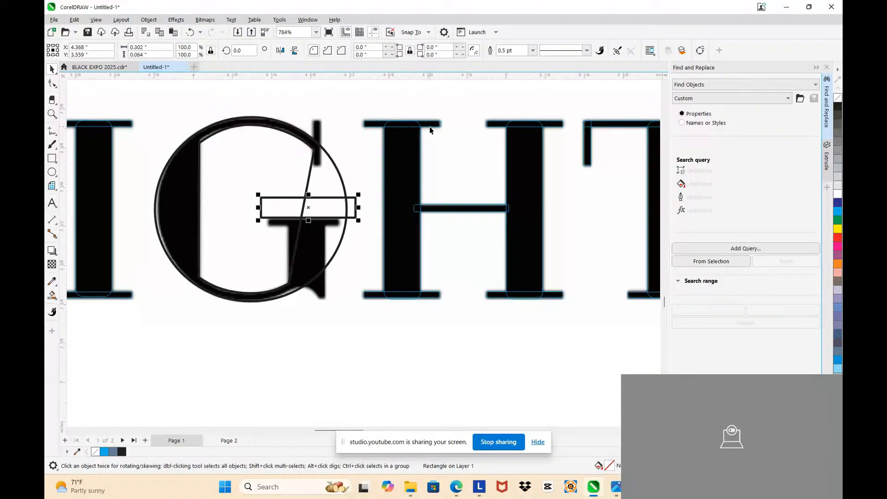
pyautogui.click(430, 124)
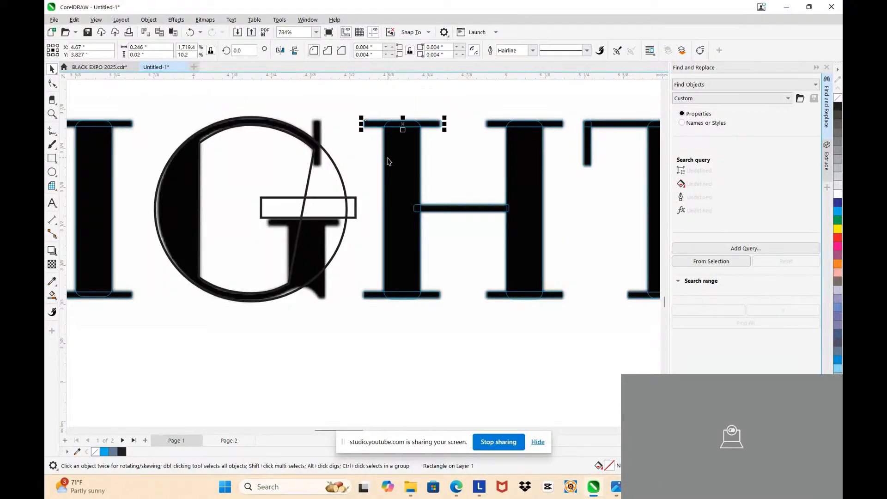
pyautogui.moveTo(428, 128); pyautogui.dragTo(333, 227)
pyautogui.scroll(2, 332, 227)
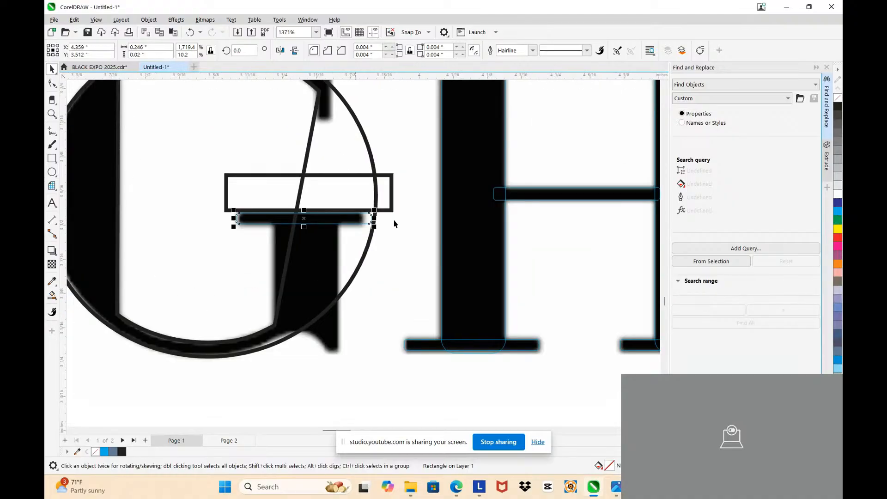
# - Resize the copied rectangle to about 0.228 by 0.023 inches so it covers the G's crossbar
pyautogui.scroll(1, 388, 220)
pyautogui.moveTo(386, 220); pyautogui.dragTo(375, 222)
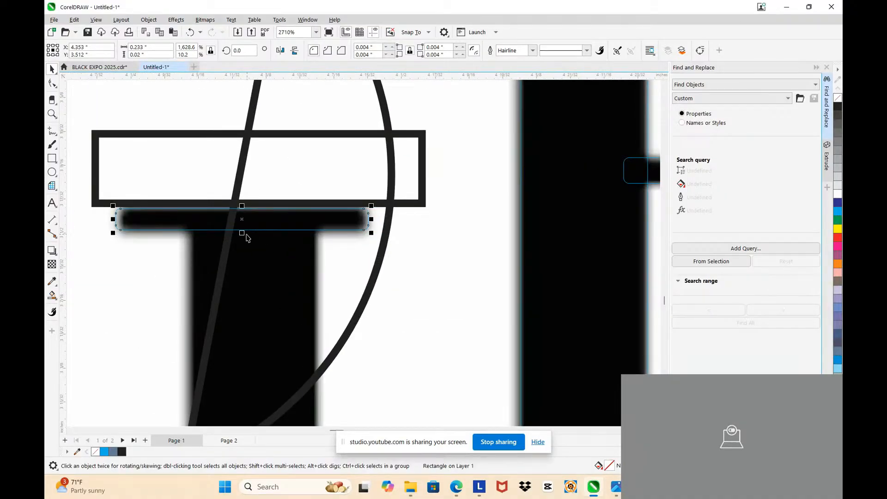
pyautogui.moveTo(243, 234); pyautogui.dragTo(243, 238)
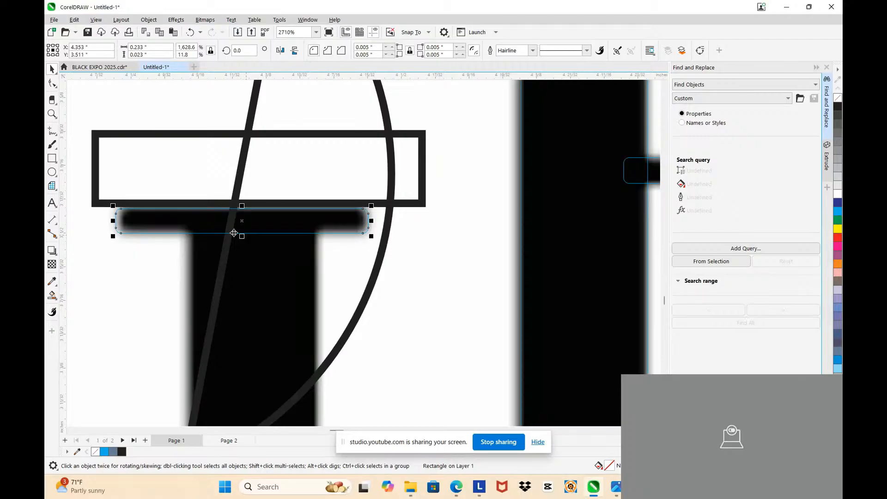
pyautogui.scroll(1, 113, 229)
pyautogui.scroll(1, 112, 228)
pyautogui.moveTo(116, 216); pyautogui.dragTo(128, 215)
pyautogui.scroll(-1, 190, 214)
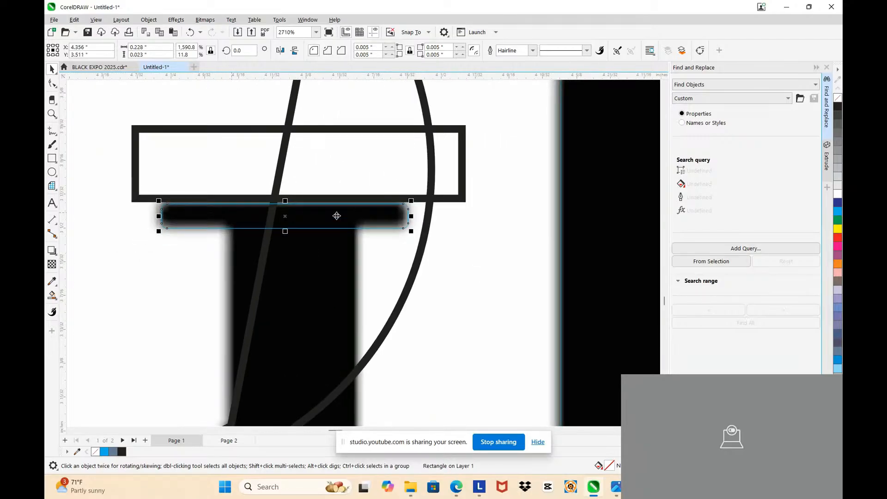
# - Duplicate the crossbar rectangle and reshape the copy to about 0.12 by 0.213 inches over the G's short stem
pyautogui.moveTo(411, 216); pyautogui.dragTo(309, 344)
pyautogui.scroll(-2, 356, 216)
pyautogui.scroll(2, 338, 367)
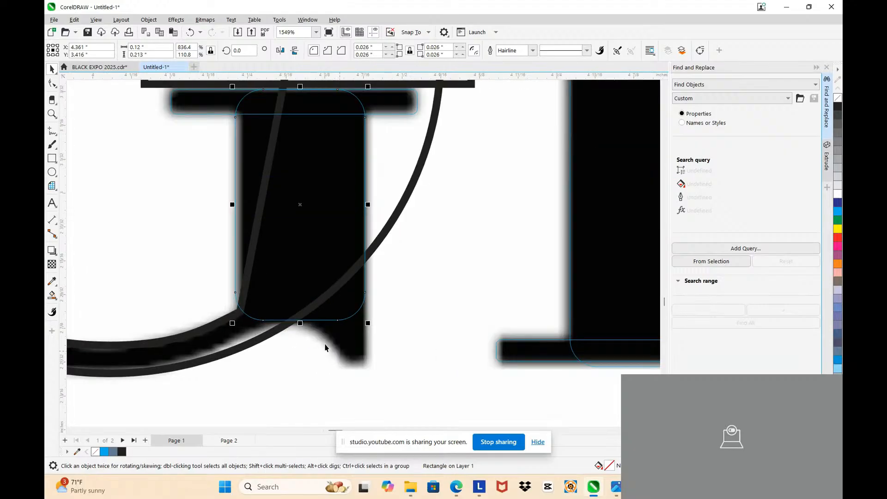
pyautogui.doubleClick(327, 320)
pyautogui.press('Escape')
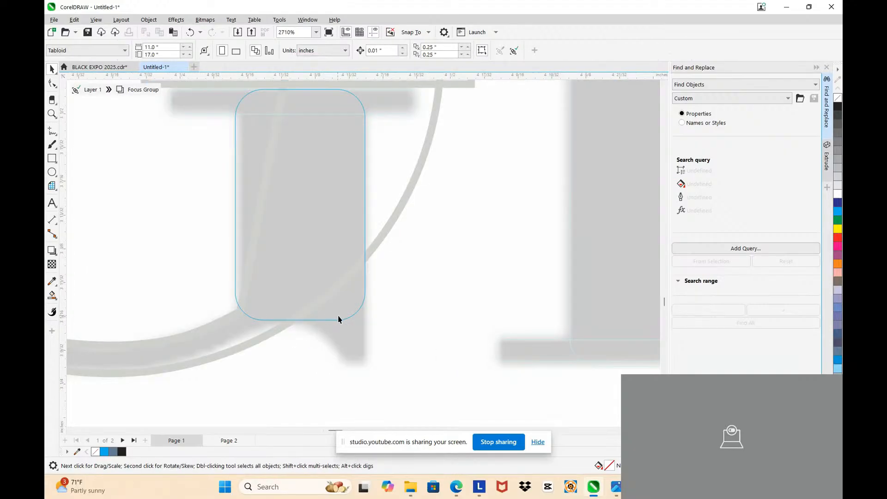
pyautogui.scroll(1, 309, 323)
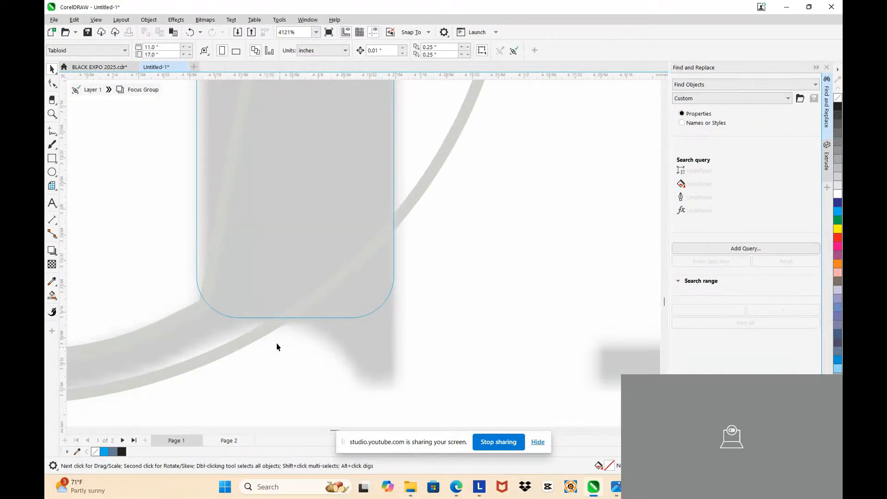
pyautogui.click(284, 298)
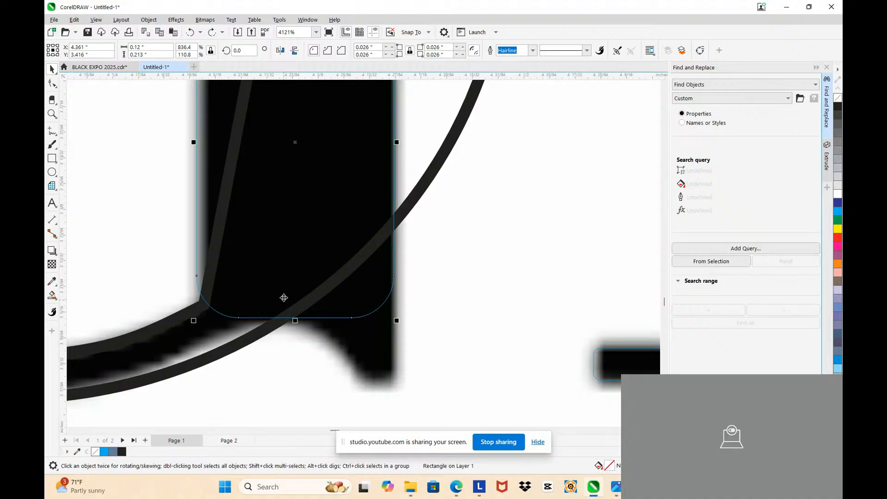
# - Convert the stem rectangle to curves and pull its lower-right corner curve down to the outer tip of the G's foot
pyautogui.rightClick(318, 319)
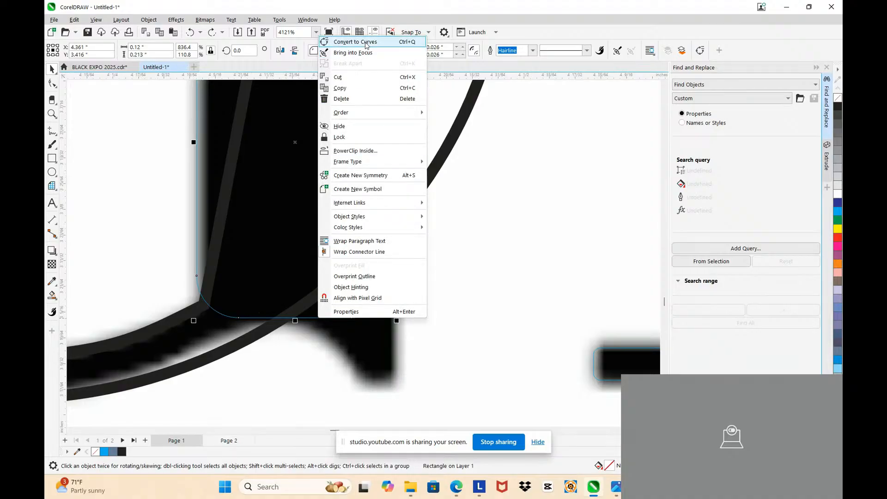
pyautogui.click(365, 43)
pyautogui.click(364, 317)
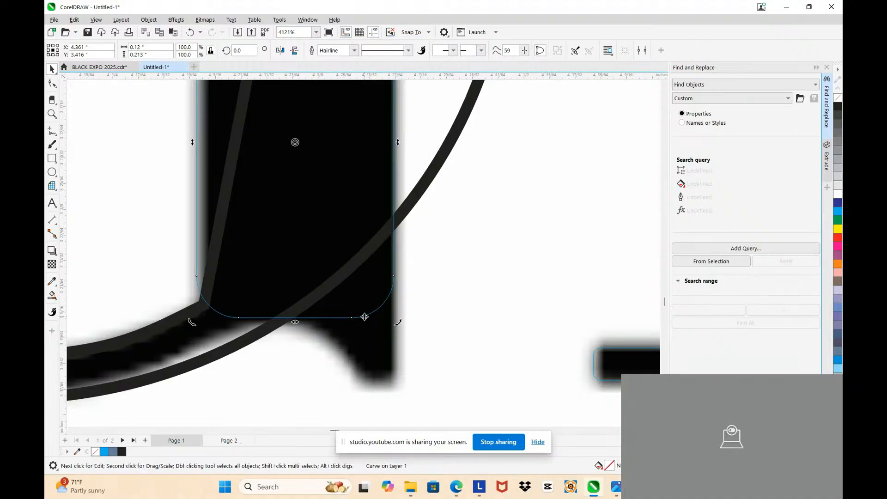
pyautogui.press('F10')
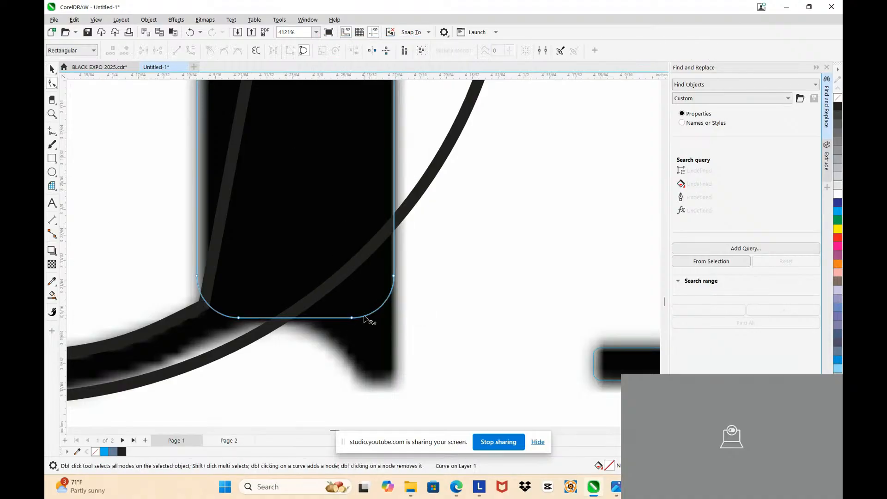
pyautogui.click(394, 283)
pyautogui.moveTo(394, 282); pyautogui.dragTo(396, 380)
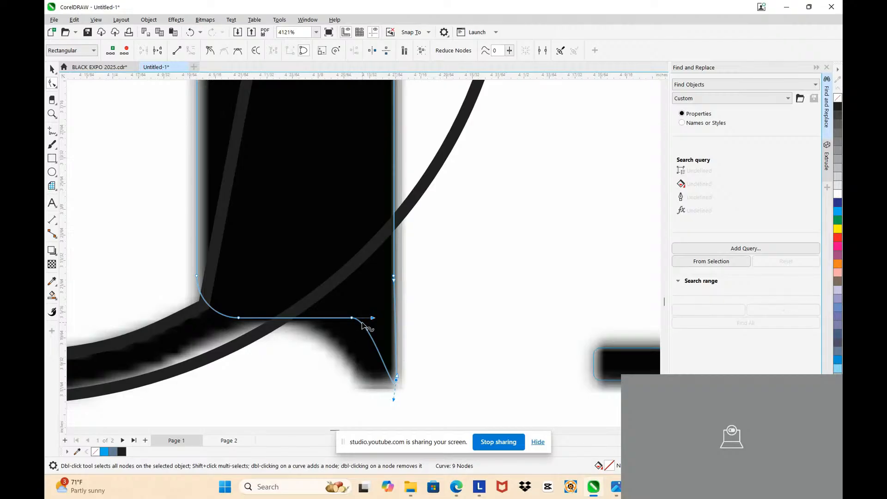
# - Add a node at the inner corner of the G's foot and flatten the curve along the foot's bottom edge
pyautogui.moveTo(367, 328); pyautogui.dragTo(362, 379)
pyautogui.scroll(3, 385, 389)
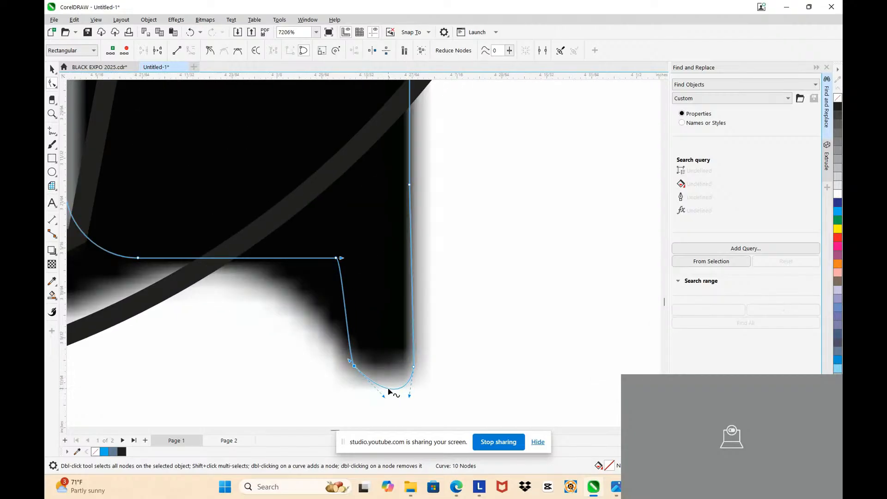
pyautogui.moveTo(392, 388); pyautogui.dragTo(376, 370)
pyautogui.click(414, 368)
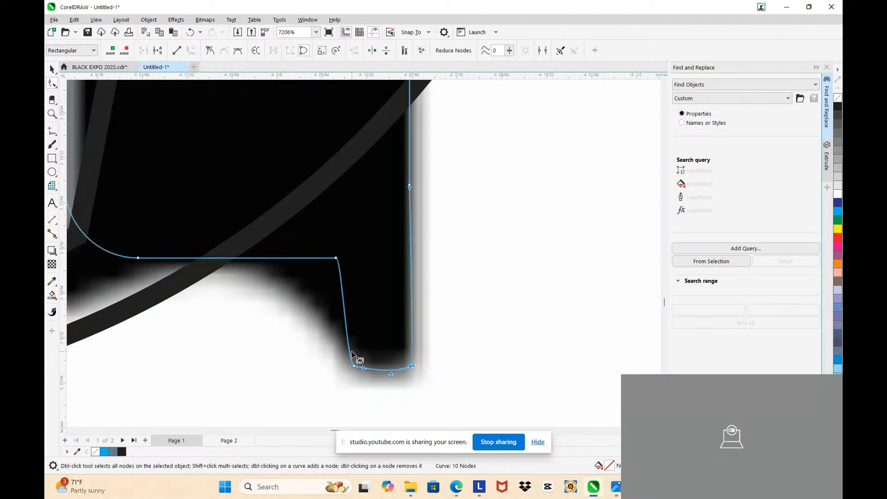
# - Add a node midway along the stem's bottom edge and move the old corner node onto the foot's sloping edge
pyautogui.click(236, 257)
pyautogui.doubleClick(237, 257)
pyautogui.moveTo(336, 258); pyautogui.dragTo(337, 314)
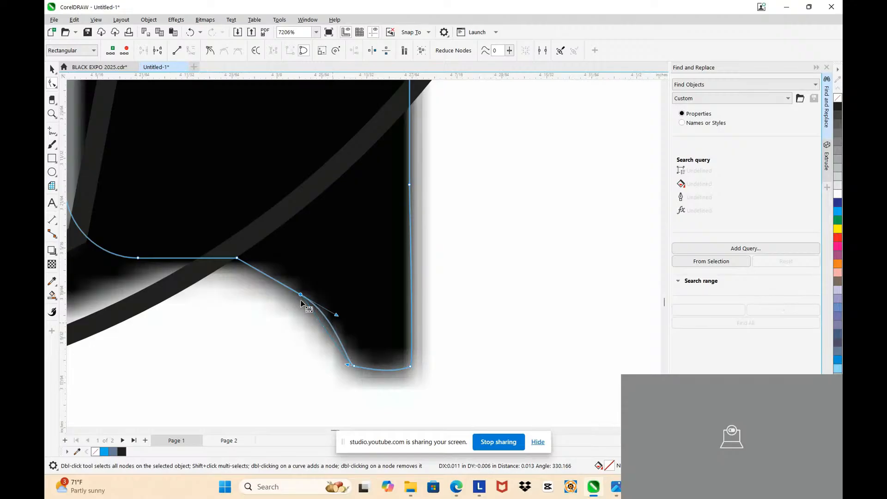
# - Turn the straight segment above the foot into a curve, remove the intermediate node, and fit the arc to the foot
pyautogui.click(237, 259)
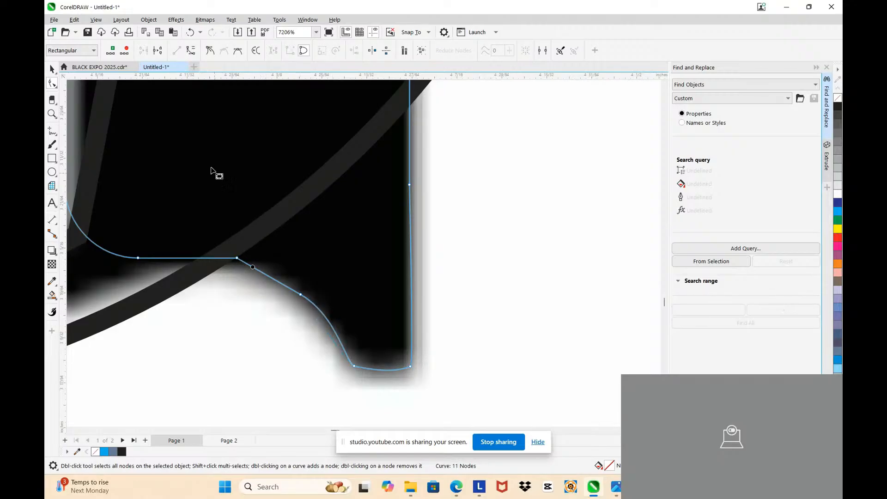
pyautogui.click(190, 53)
pyautogui.moveTo(264, 271); pyautogui.dragTo(298, 293)
pyautogui.doubleClick(299, 294)
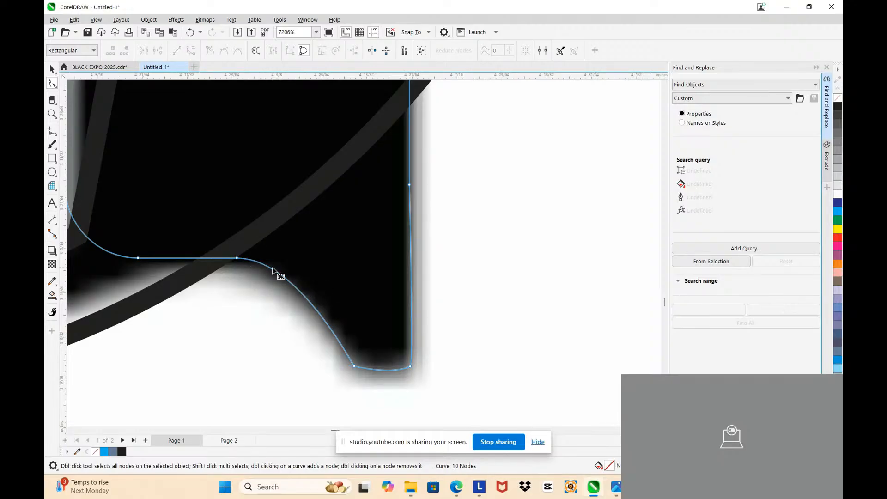
pyautogui.click(237, 258)
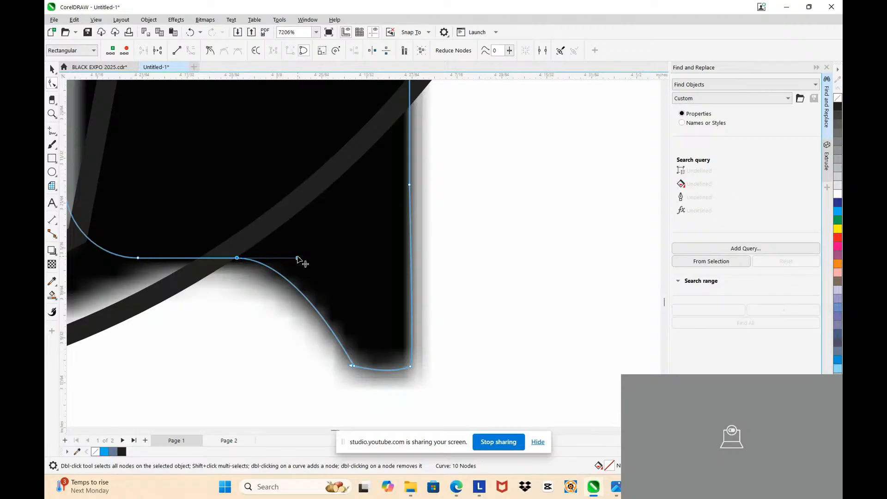
pyautogui.moveTo(237, 258); pyautogui.dragTo(231, 258)
# - Shift the stem shape's left-edge nodes inward to line up with the left side of the G's short stem
pyautogui.scroll(-6, 308, 286)
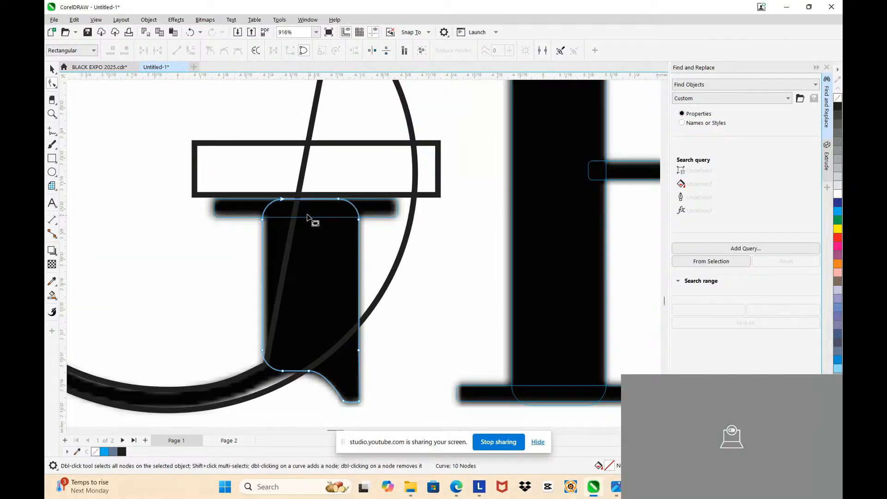
pyautogui.scroll(1, 307, 217)
pyautogui.scroll(4, 267, 267)
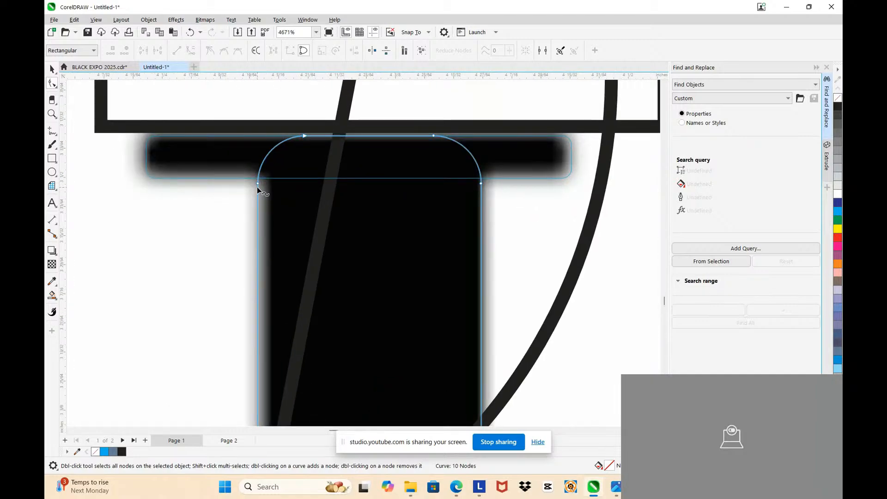
pyautogui.scroll(-1, 221, 203)
pyautogui.moveTo(220, 187); pyautogui.dragTo(256, 358)
pyautogui.scroll(2, 256, 359)
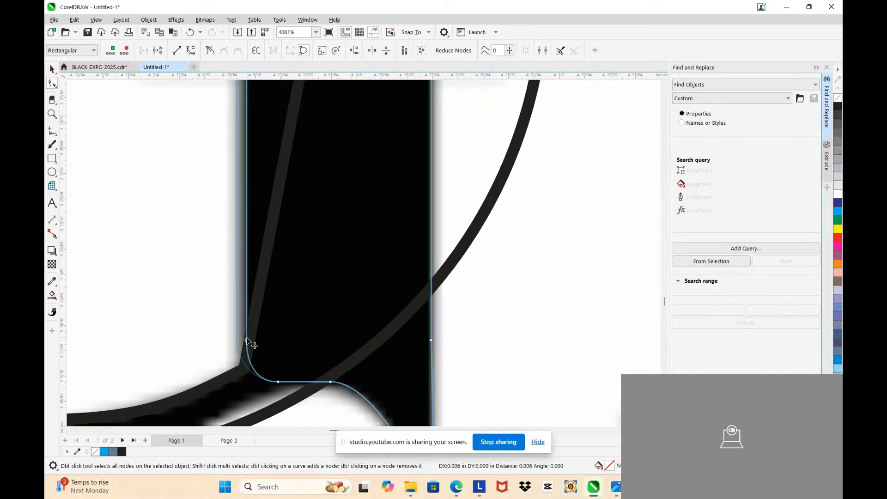
# - Extend the G's inner contour with a node pulled from its lower-right corner into the short stem
pyautogui.scroll(-1, 252, 343)
pyautogui.click(249, 340)
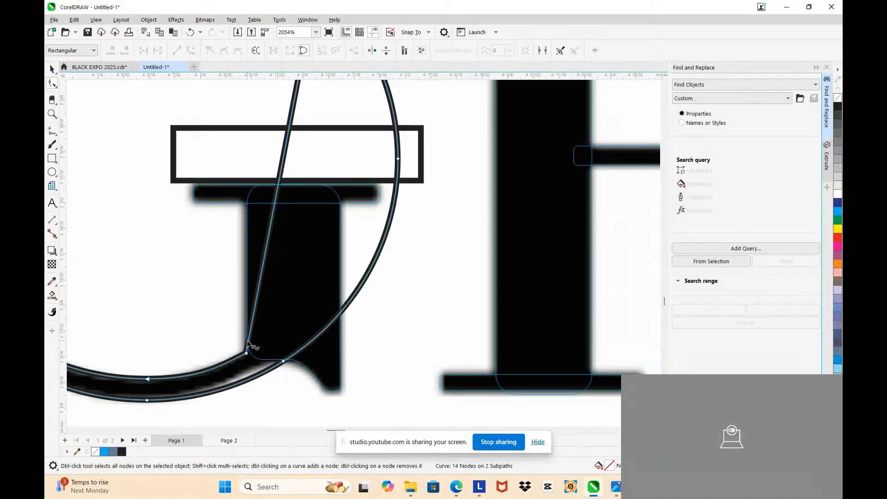
pyautogui.moveTo(246, 353); pyautogui.dragTo(271, 341)
pyautogui.click(247, 313)
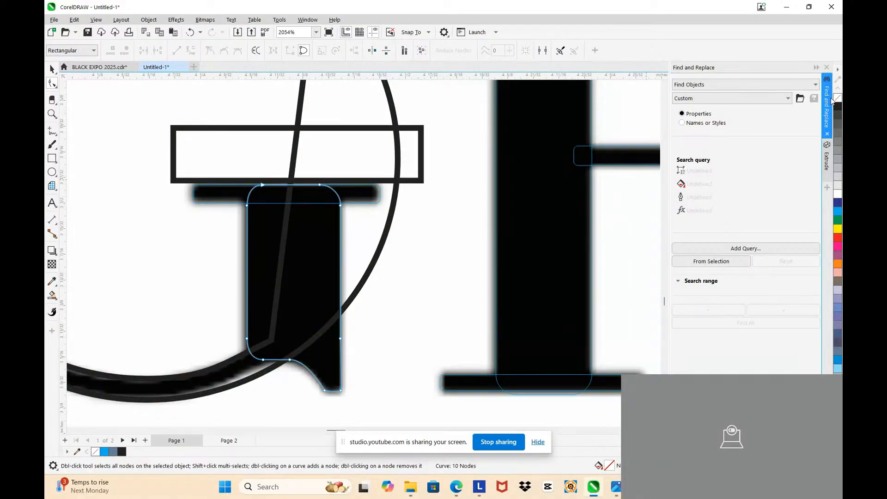
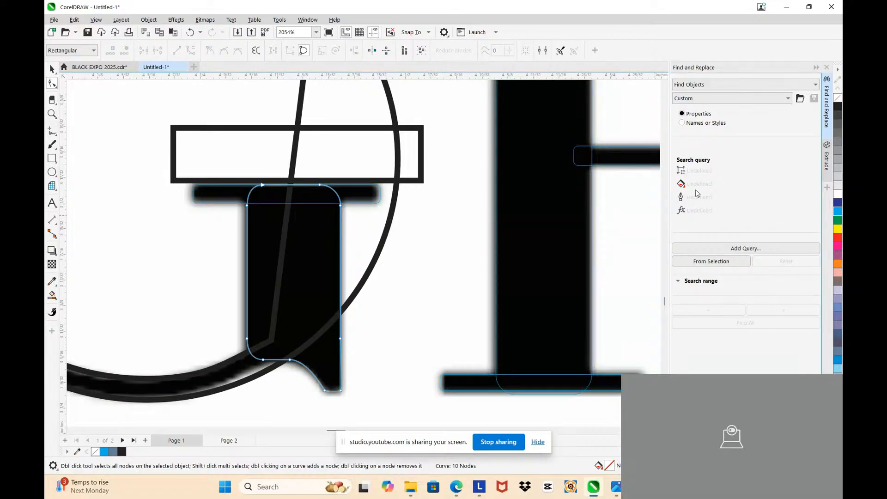
# - Raise the outer and inner contours' lower-right nodes inside the stem and delete the inner contour's extra node at the stem's edge
pyautogui.click(52, 68)
pyautogui.scroll(-3, 307, 201)
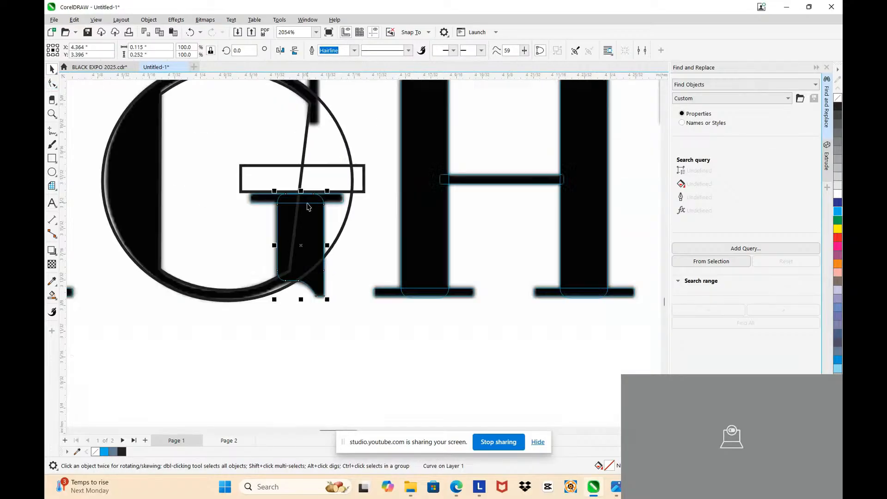
pyautogui.scroll(2, 285, 281)
pyautogui.press('F10')
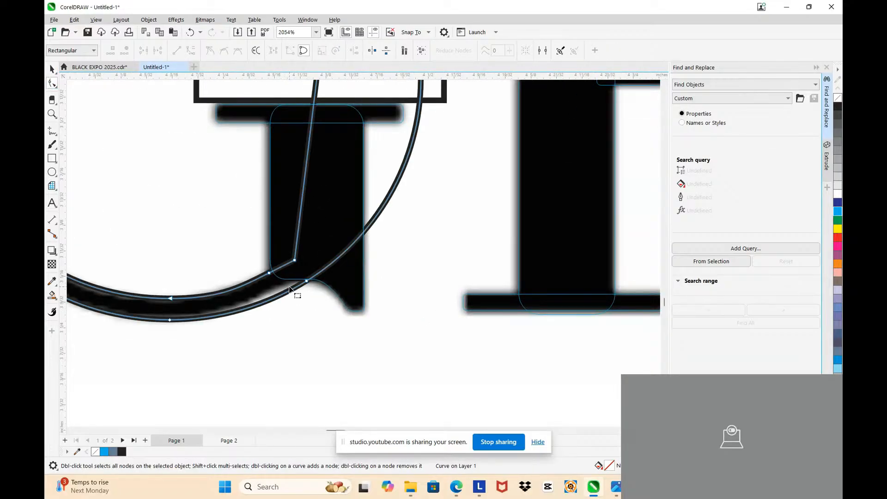
pyautogui.moveTo(305, 281); pyautogui.dragTo(302, 272)
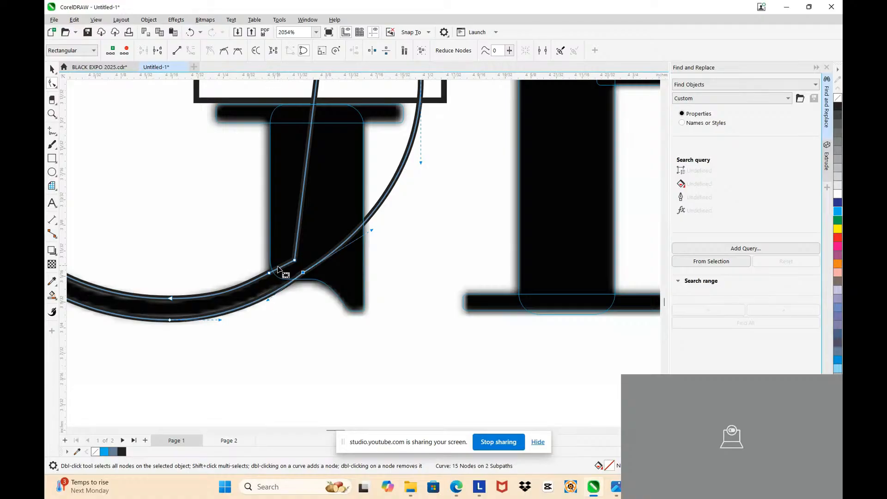
pyautogui.moveTo(295, 260); pyautogui.dragTo(294, 249)
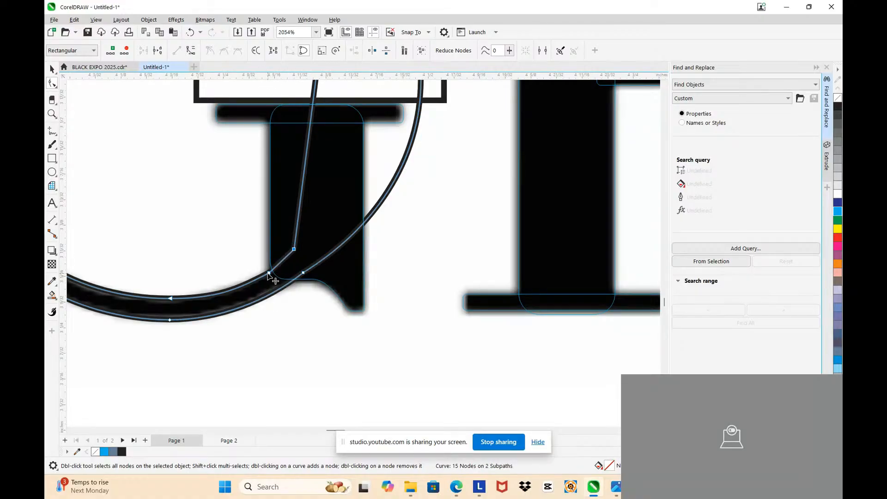
pyautogui.doubleClick(269, 274)
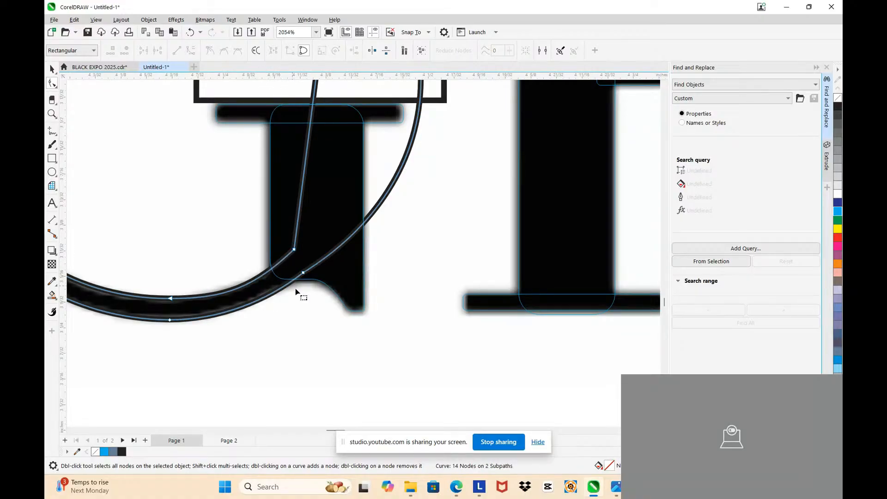
# - Copy the T's left hanging serif bar onto the upper-right terminal of the G
pyautogui.scroll(-2, 300, 284)
pyautogui.scroll(-2, 298, 283)
pyautogui.scroll(2, 320, 217)
pyautogui.scroll(-2, 321, 218)
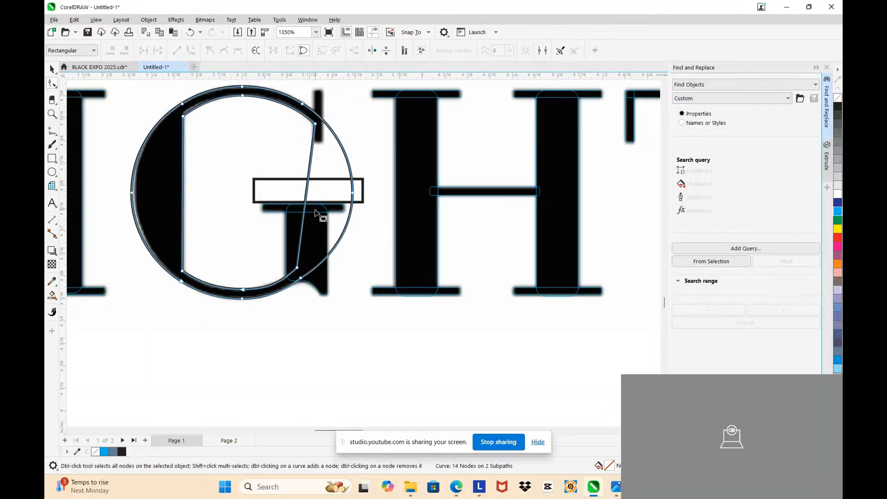
pyautogui.scroll(3, 292, 200)
pyautogui.scroll(-3, 291, 200)
pyautogui.scroll(3, 342, 124)
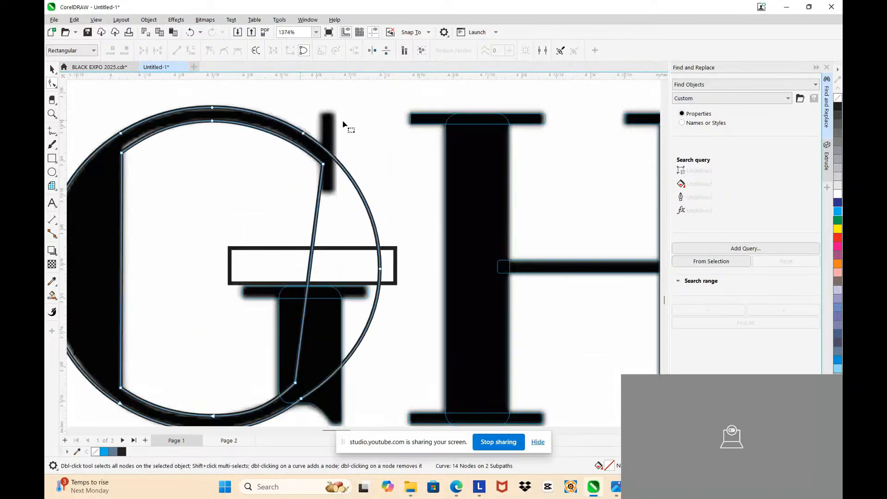
pyautogui.click(415, 119)
pyautogui.scroll(-4, 416, 119)
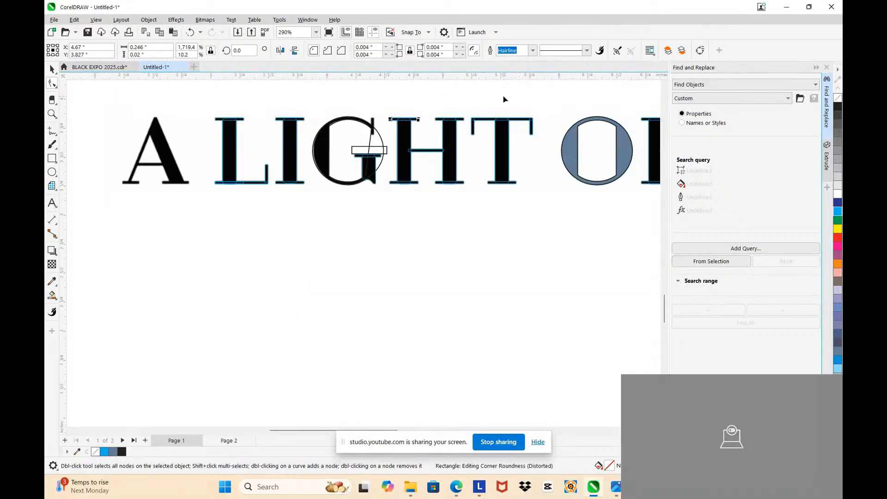
pyautogui.scroll(2, 462, 120)
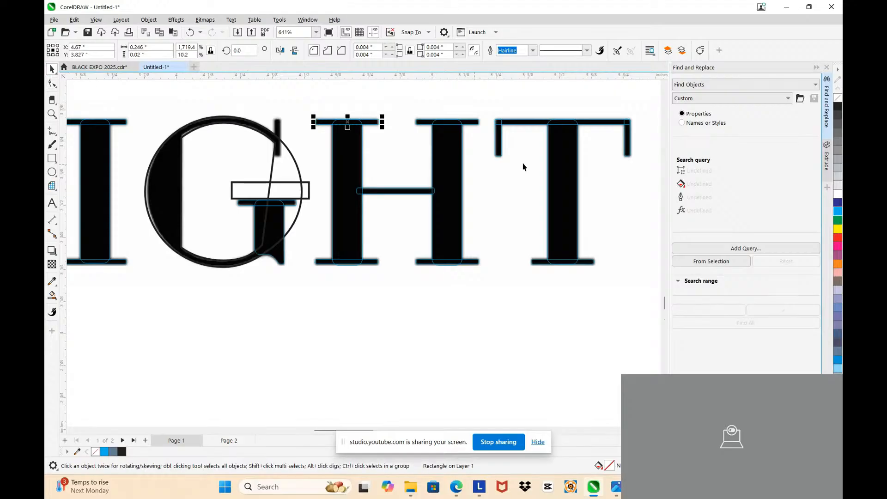
pyautogui.click(499, 152)
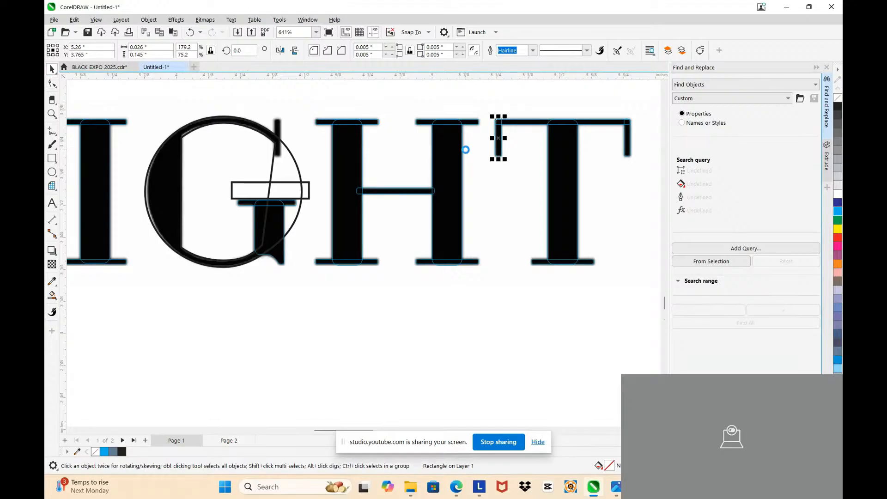
pyautogui.moveTo(501, 139); pyautogui.dragTo(282, 137)
# - Shift the copied bar slightly to the right to line it up with the G's terminal in the bitmap
pyautogui.scroll(4, 282, 134)
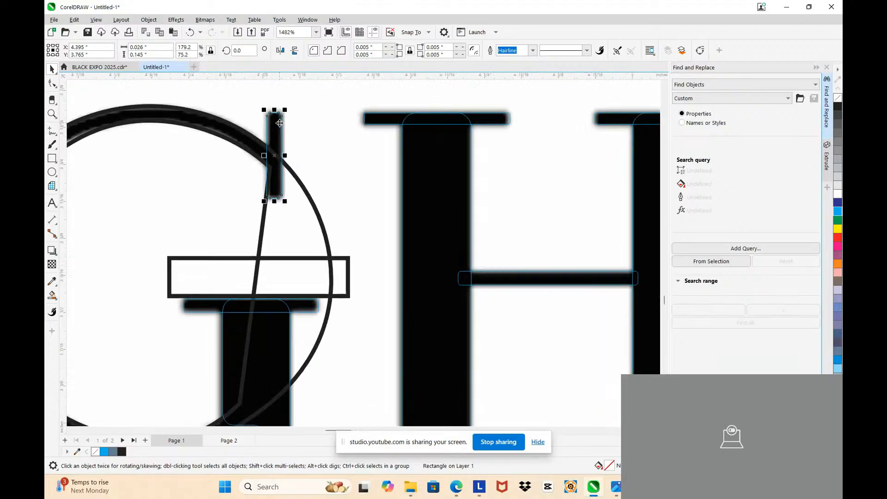
pyautogui.scroll(2, 286, 183)
pyautogui.moveTo(268, 178); pyautogui.dragTo(274, 177)
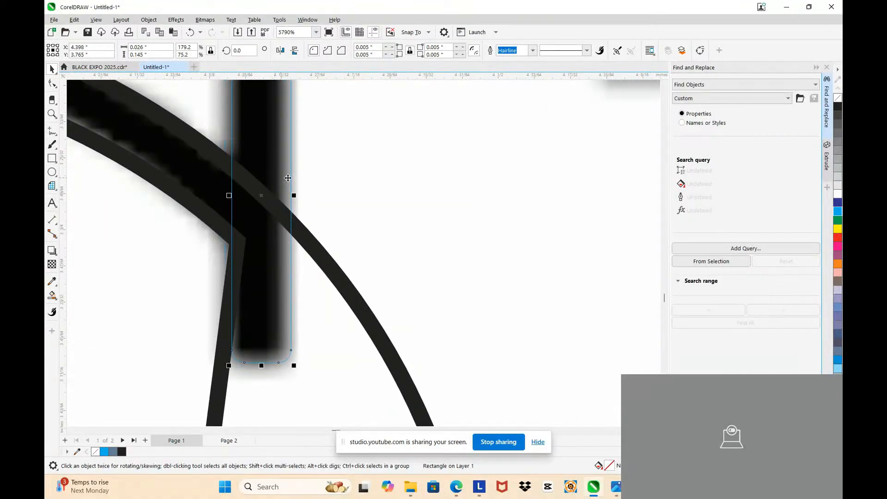
pyautogui.scroll(-5, 274, 178)
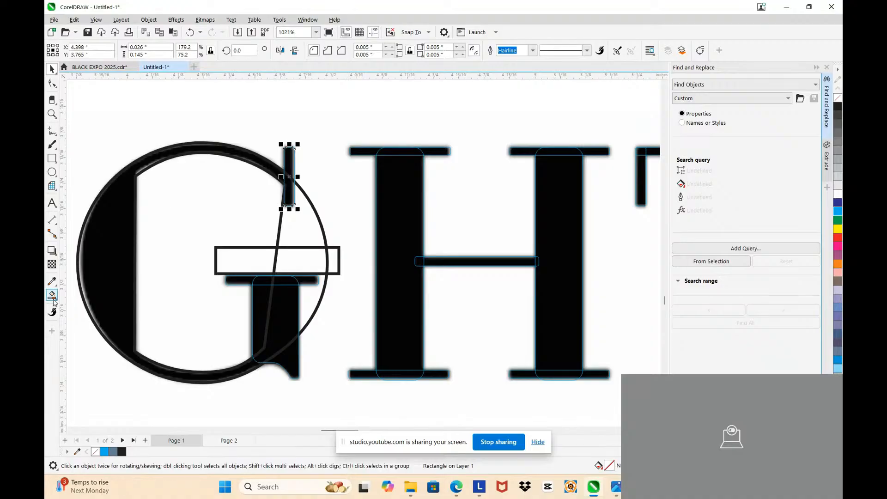
# - Use Smart Fill to create filled shapes from the G's curved body and the sections of its upper terminal bar
pyautogui.click(54, 300)
pyautogui.click(80, 305)
pyautogui.scroll(3, 268, 170)
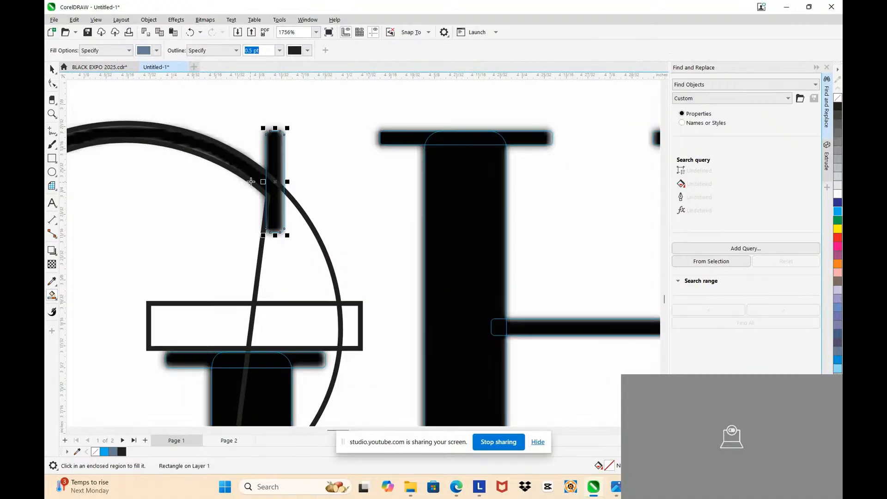
pyautogui.click(279, 163)
pyautogui.click(228, 165)
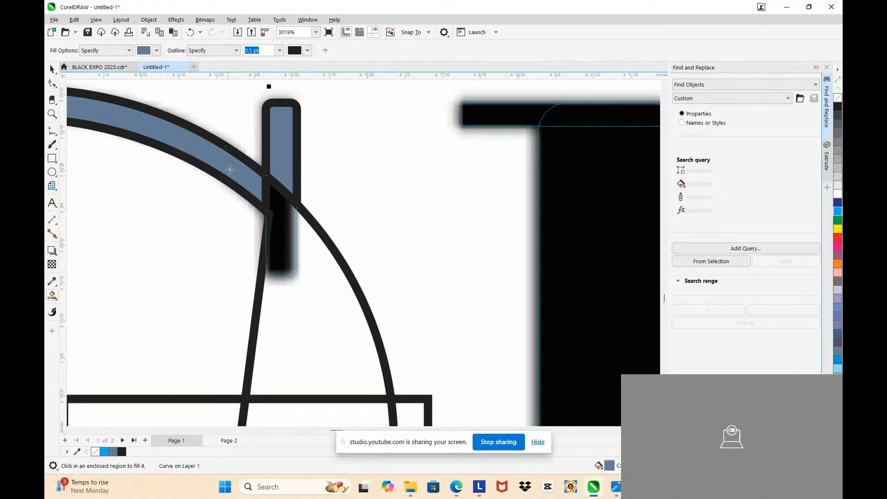
pyautogui.click(276, 229)
# - Smart-fill the enclosed sections of the G's short stem, the serif bar on top of it, and the foot
pyautogui.scroll(-5, 277, 229)
pyautogui.scroll(3, 349, 288)
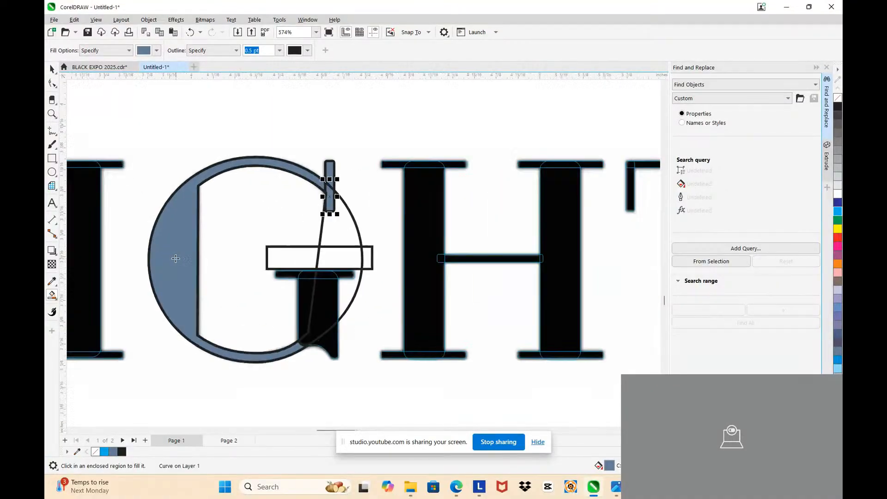
pyautogui.click(352, 334)
pyautogui.scroll(2, 332, 277)
pyautogui.click(324, 285)
pyautogui.click(368, 287)
pyautogui.click(407, 323)
pyautogui.click(462, 284)
pyautogui.scroll(-2, 396, 282)
pyautogui.click(412, 358)
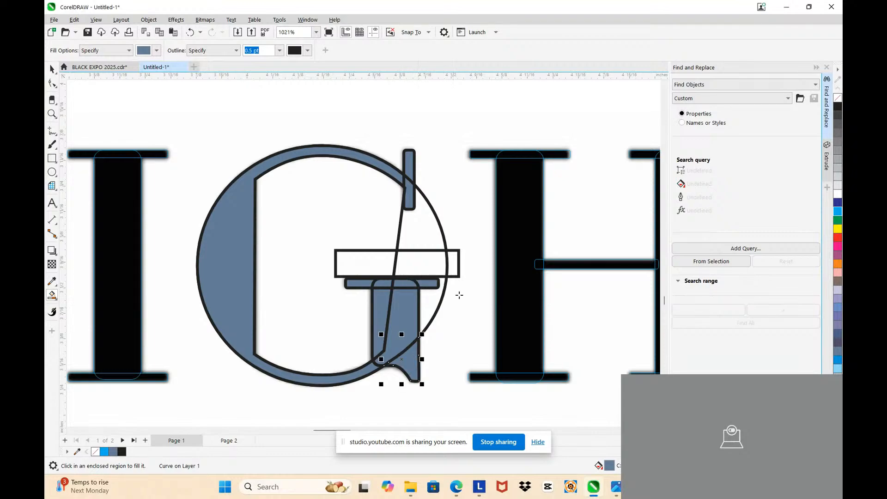
# - Try to weld the upper fragment of the G's terminal bar to the curved body
pyautogui.scroll(2, 412, 200)
pyautogui.press('space')
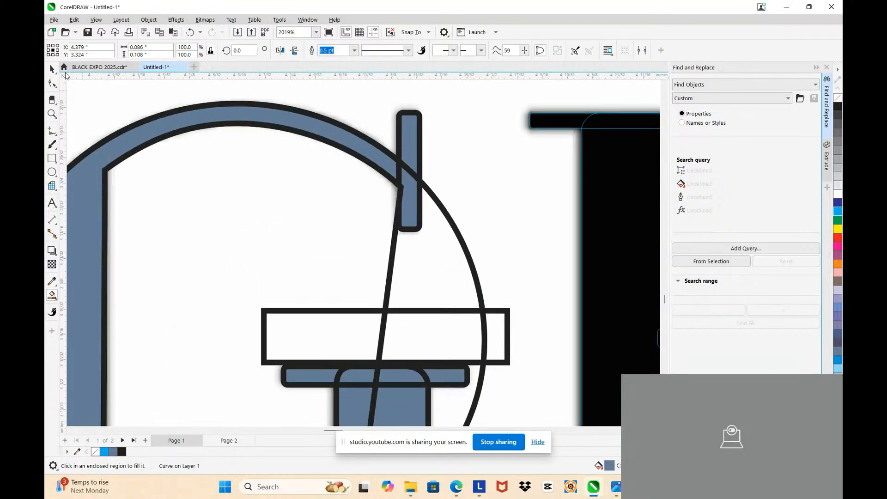
pyautogui.scroll(2, 364, 139)
pyautogui.click(478, 152)
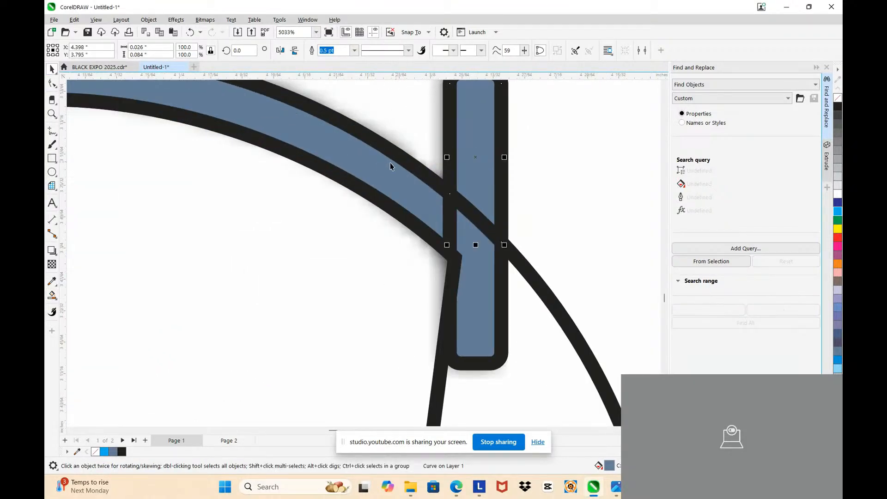
pyautogui.keyDown('shift'); pyautogui.click(381, 168); pyautogui.keyUp('shift')
pyautogui.click(330, 50)
pyautogui.scroll(-1, 417, 165)
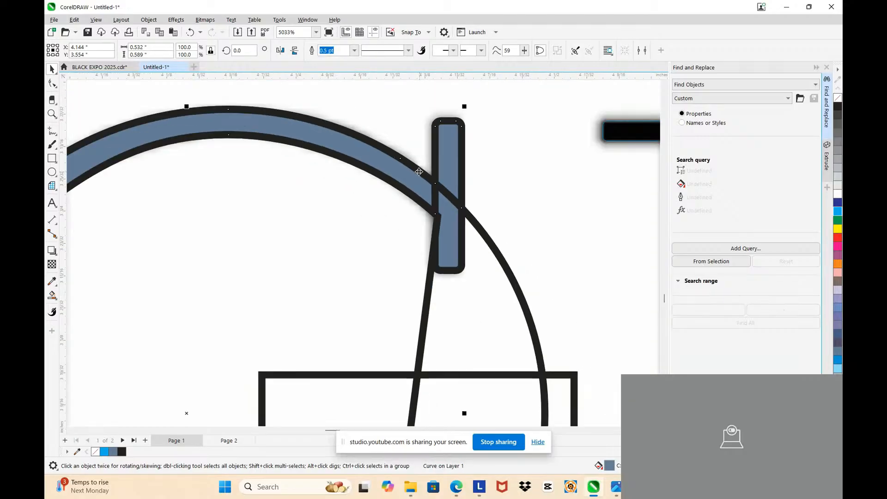
pyautogui.doubleClick(445, 188)
pyautogui.scroll(1, 441, 188)
pyautogui.hotkey('ctrl', 'z')
# - Pull a new node from the terminal bar's lower fragment into the G's arc and weld the two shapes
pyautogui.click(432, 201)
pyautogui.doubleClick(429, 201)
pyautogui.moveTo(430, 201); pyautogui.dragTo(408, 199)
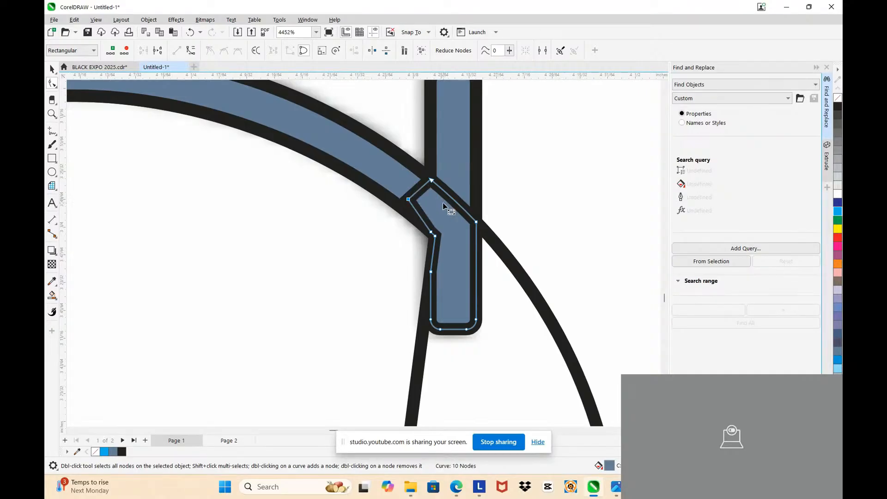
pyautogui.keyDown('shift'); pyautogui.click(394, 172); pyautogui.keyUp('shift')
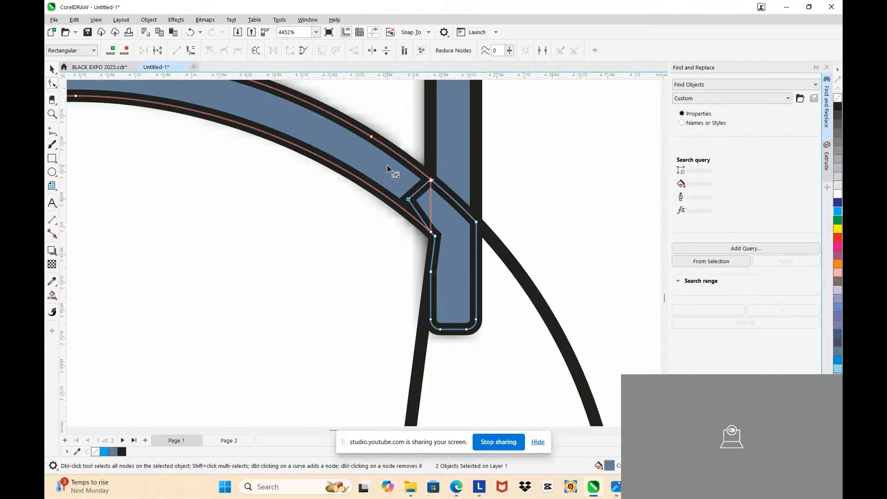
pyautogui.click(51, 69)
pyautogui.click(328, 52)
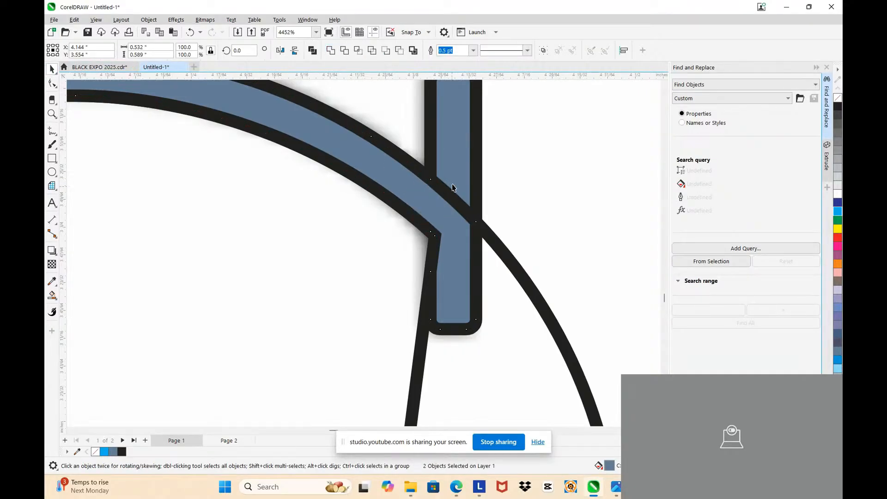
# - Stretch the slanted lower edge of the terminal bar's upper fragment down into the G shape and weld them together
pyautogui.click(454, 173)
pyautogui.press('F10')
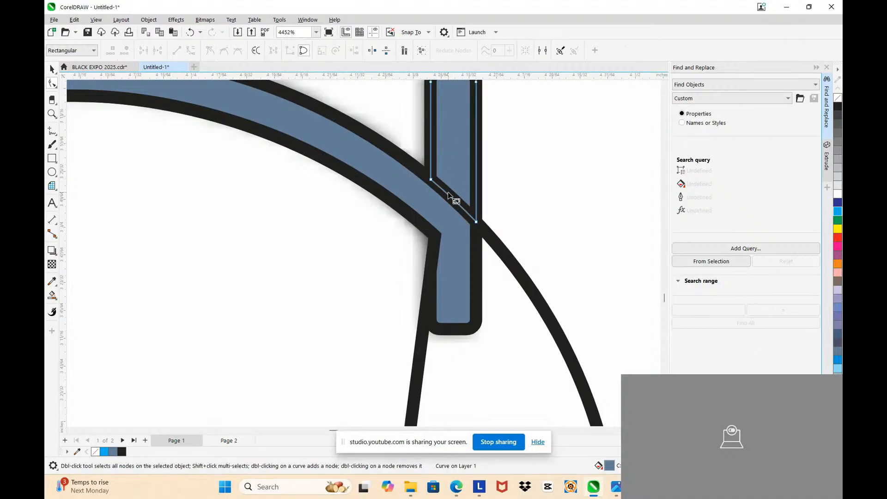
pyautogui.moveTo(447, 196); pyautogui.dragTo(438, 273)
pyautogui.click(432, 216)
pyautogui.click(176, 50)
pyautogui.click(439, 272)
pyautogui.moveTo(438, 273); pyautogui.dragTo(436, 298)
pyautogui.keyDown('shift'); pyautogui.click(463, 276); pyautogui.keyUp('shift')
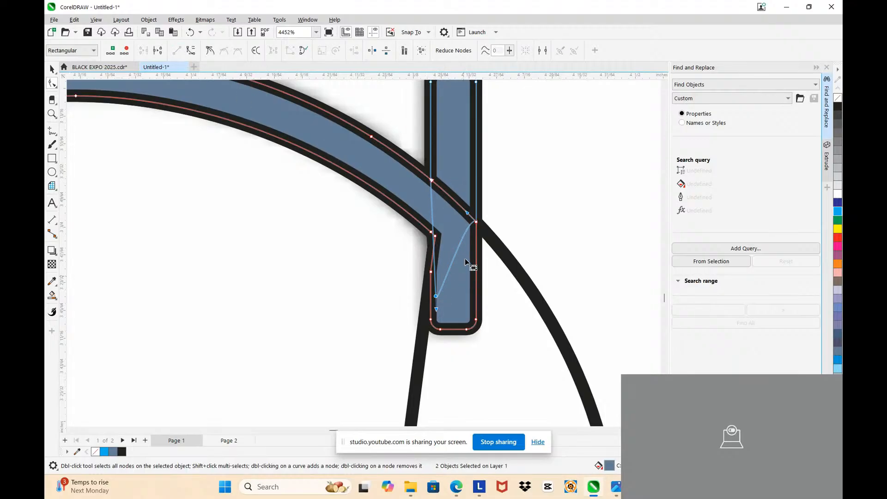
pyautogui.click(51, 70)
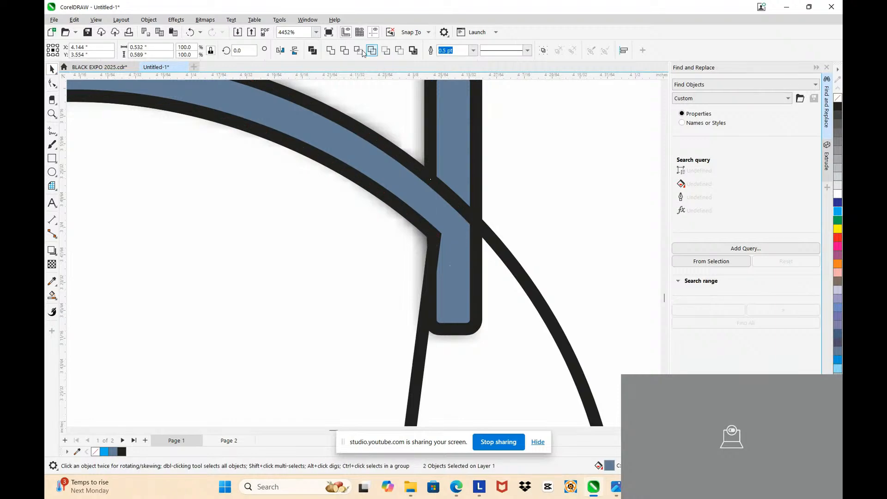
pyautogui.click(330, 50)
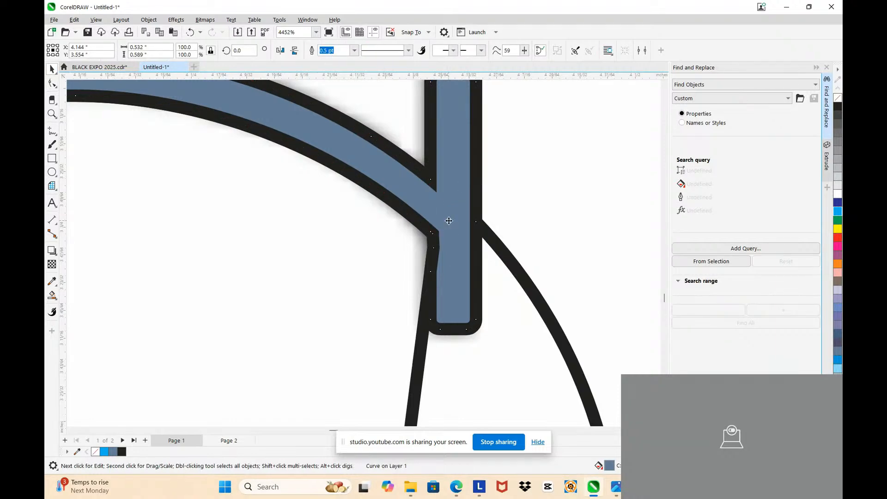
# - Clean up the nodes at the inner corner where the G's arc meets the terminal bar
pyautogui.press('F10')
pyautogui.scroll(3, 435, 236)
pyautogui.moveTo(431, 233); pyautogui.dragTo(426, 228)
pyautogui.scroll(-8, 427, 230)
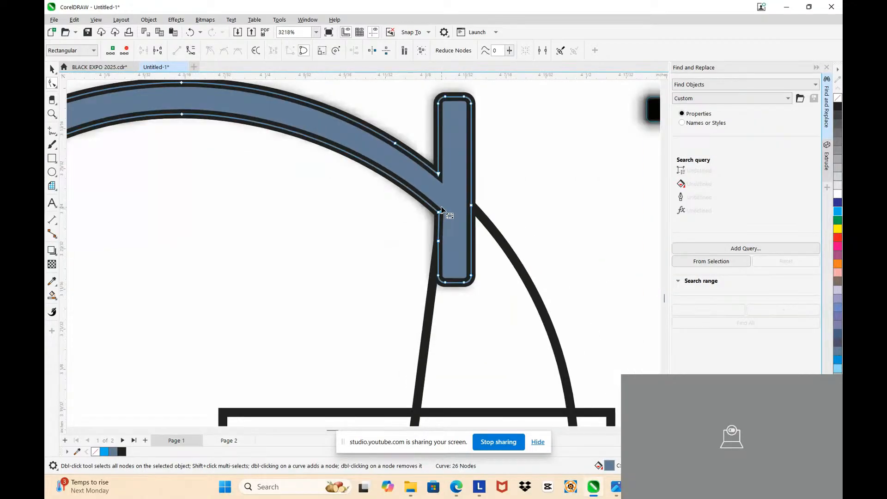
# - Pull the short stem fragment's rounded lower-left edge into the G's lower arc and weld the stem to the body
pyautogui.scroll(2, 439, 270)
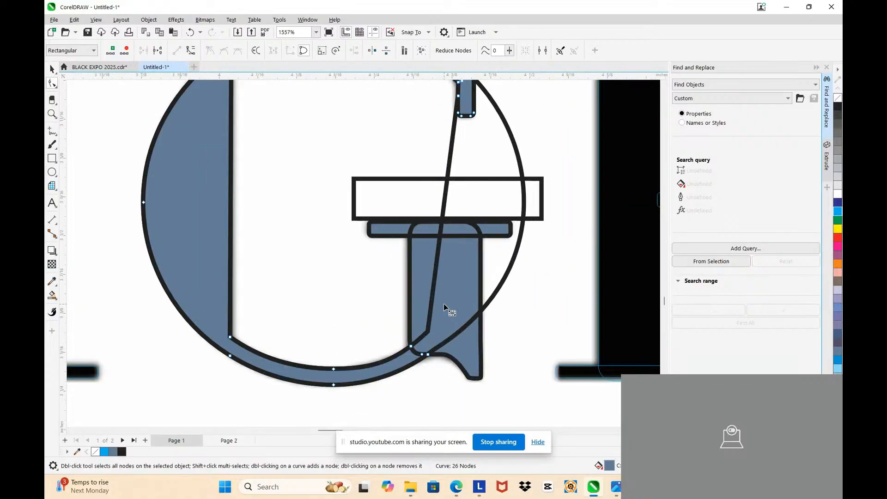
pyautogui.keyDown('shift'); pyautogui.click(420, 351); pyautogui.keyUp('shift')
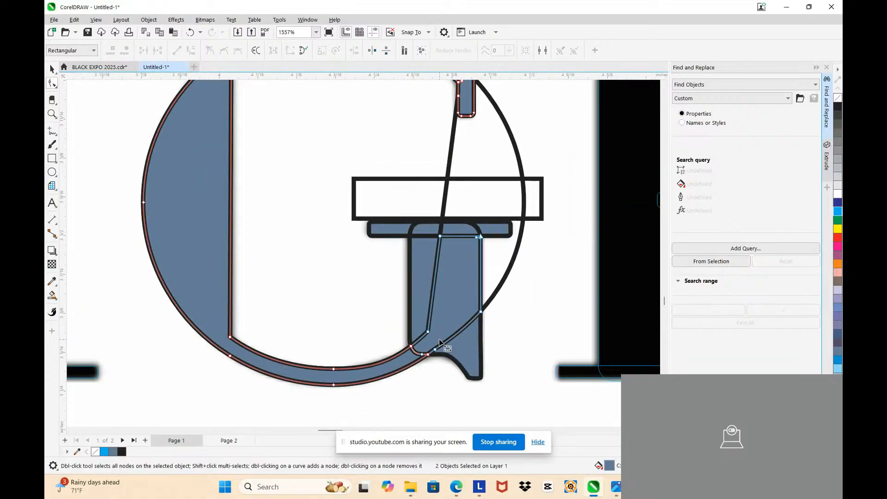
pyautogui.scroll(2, 420, 350)
pyautogui.scroll(1, 401, 351)
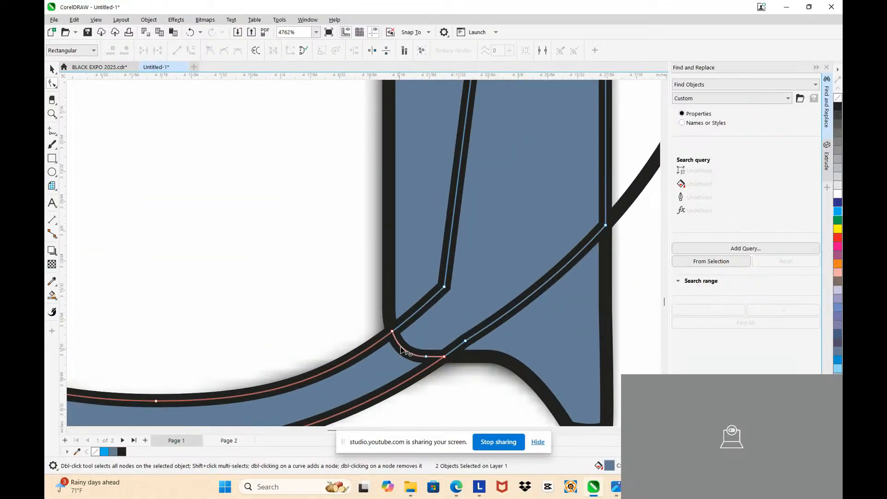
pyautogui.click(409, 354)
pyautogui.moveTo(409, 354); pyautogui.dragTo(391, 357)
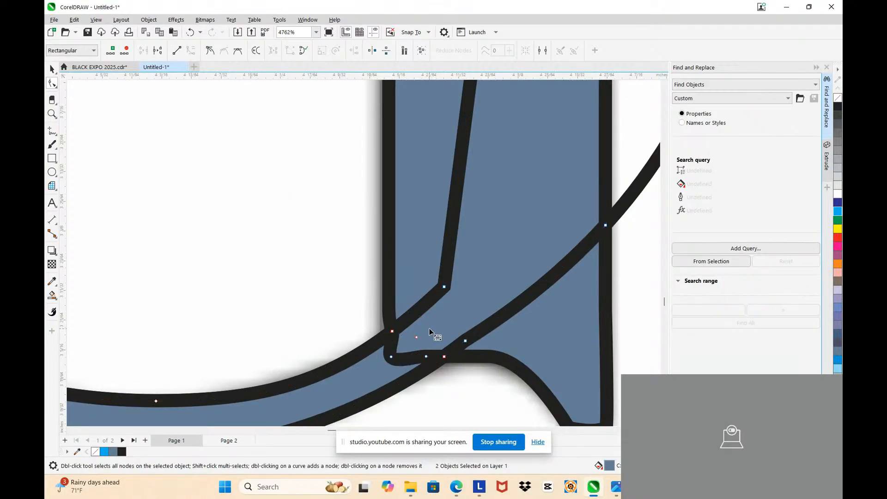
pyautogui.scroll(-3, 385, 352)
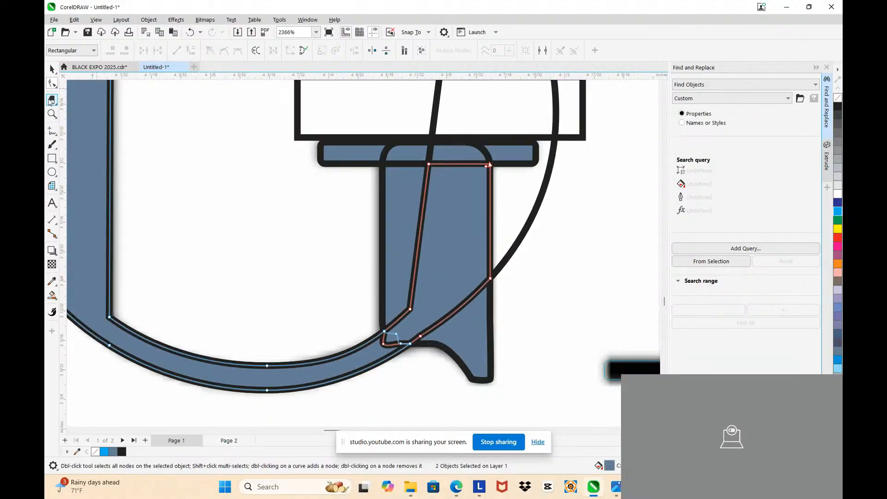
pyautogui.click(52, 70)
pyautogui.click(328, 53)
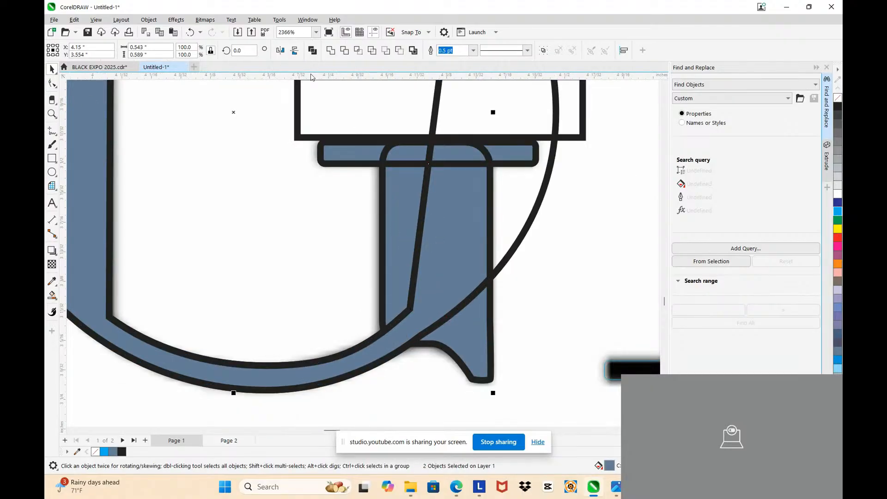
pyautogui.click(331, 55)
# - Weld the serif bar's fragments above the short stem into one piece and weld that bar to the G
pyautogui.click(401, 153)
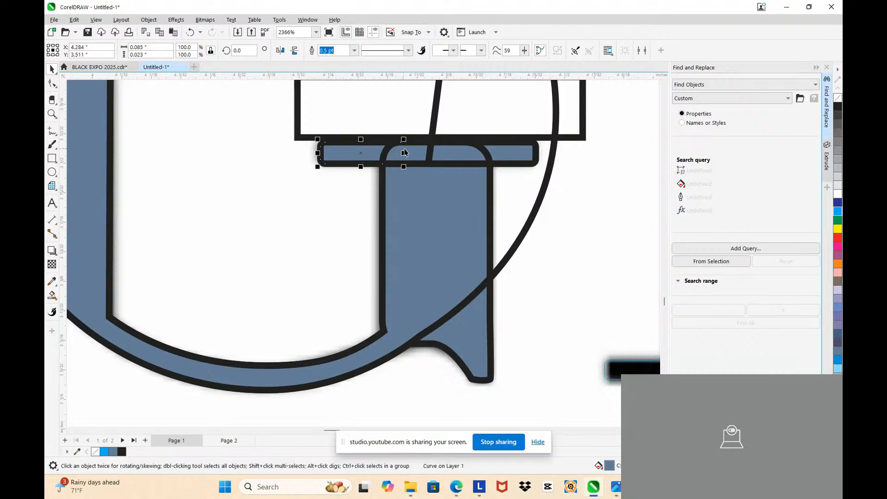
pyautogui.keyDown('shift'); pyautogui.click(415, 149); pyautogui.keyUp('shift')
pyautogui.keyDown('shift'); pyautogui.click(444, 157); pyautogui.keyUp('shift')
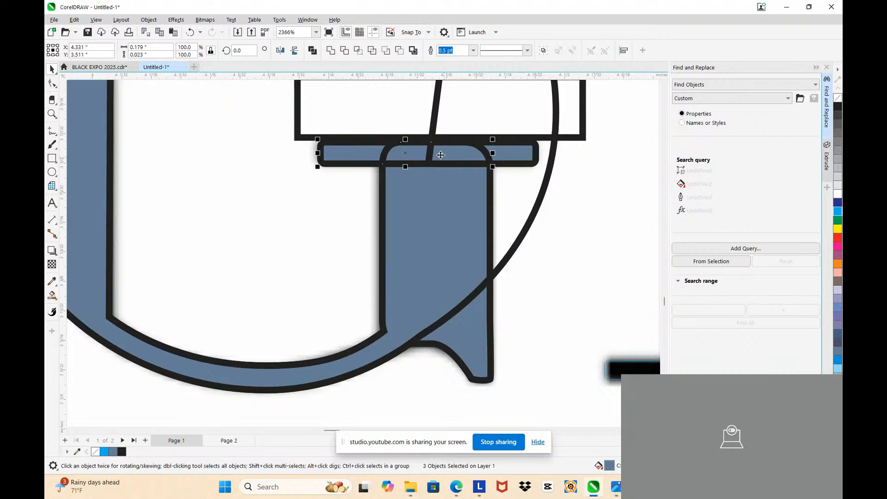
pyautogui.click(331, 51)
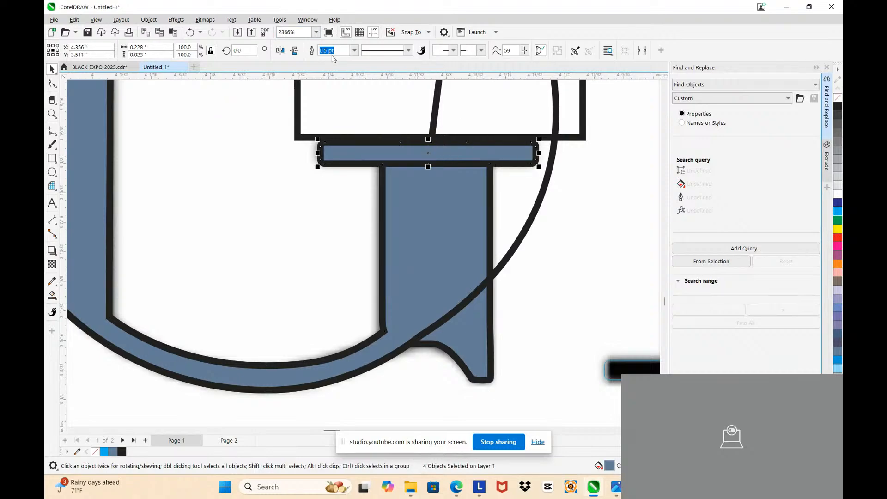
pyautogui.keyDown('shift'); pyautogui.click(427, 180); pyautogui.keyUp('shift')
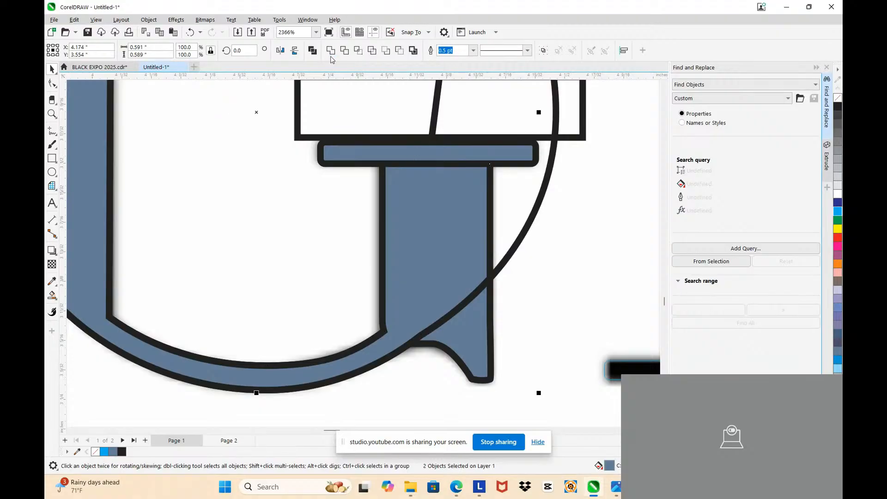
pyautogui.click(331, 52)
# - Weld the curved spur fragment below the short stem to the G's body
pyautogui.press('F10')
pyautogui.scroll(-2, 415, 189)
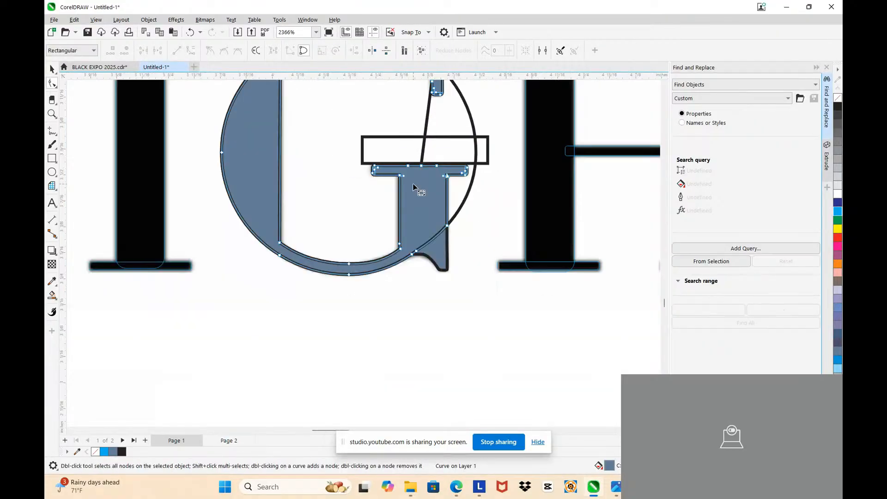
pyautogui.keyDown('shift'); pyautogui.click(436, 247); pyautogui.keyUp('shift')
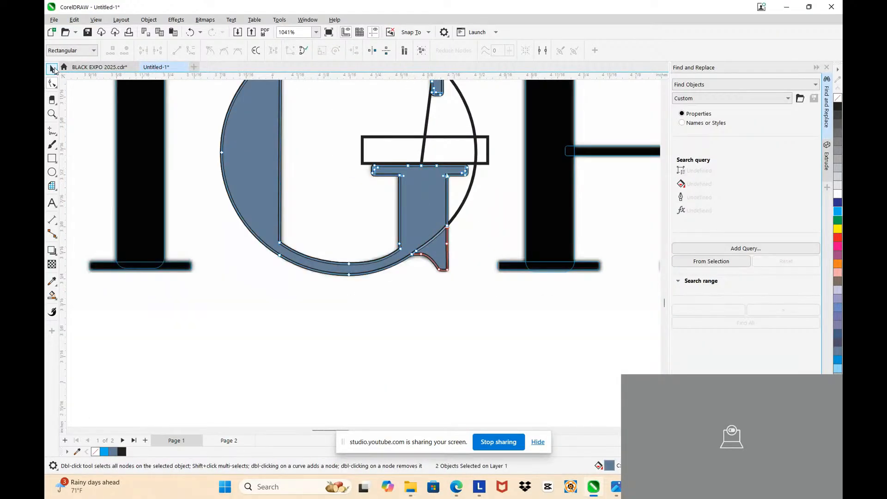
pyautogui.click(52, 68)
pyautogui.click(331, 51)
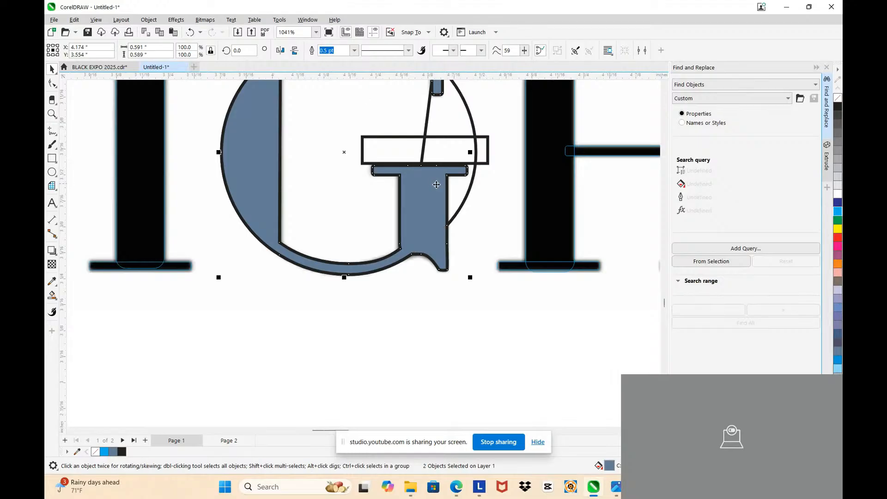
# - Delete the leftover construction circle outline, rectangle and slanted line around the G
pyautogui.click(422, 206)
pyautogui.scroll(-4, 402, 167)
pyautogui.scroll(2, 404, 138)
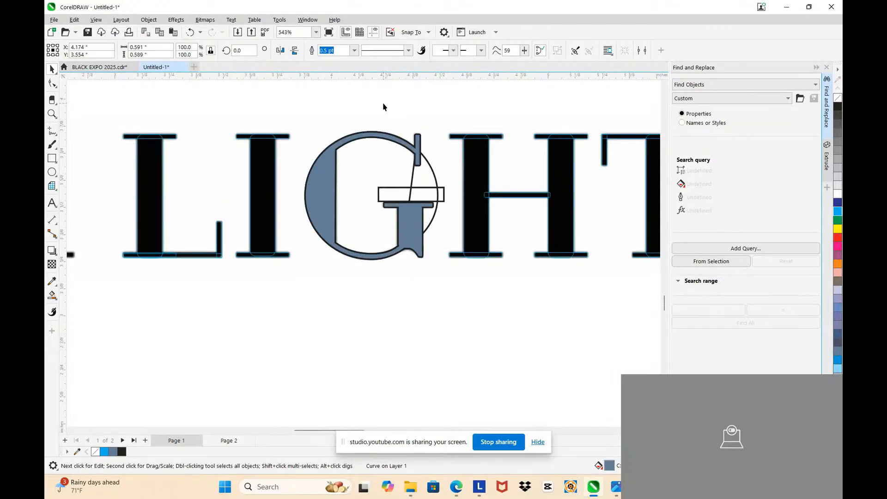
pyautogui.click(340, 113)
pyautogui.moveTo(338, 99); pyautogui.dragTo(438, 276)
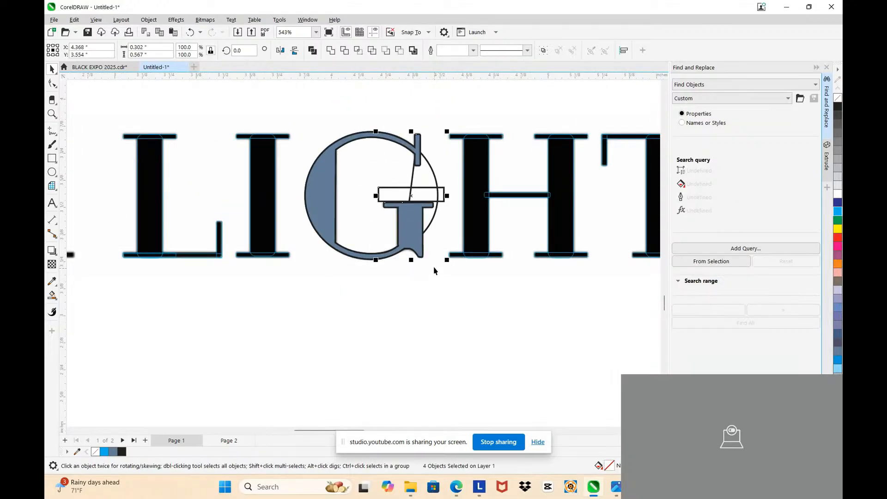
pyautogui.press('Delete')
pyautogui.click(411, 180)
pyautogui.press('Delete')
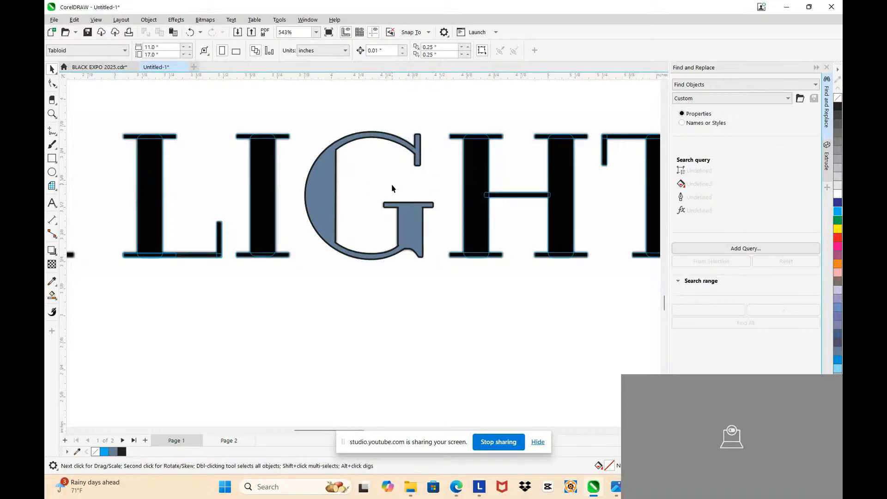
# - Place a copy of a rounded serif bar on the A's right foot and shorten it to 0.235 inches wide
pyautogui.scroll(-2, 392, 191)
pyautogui.scroll(1, 327, 184)
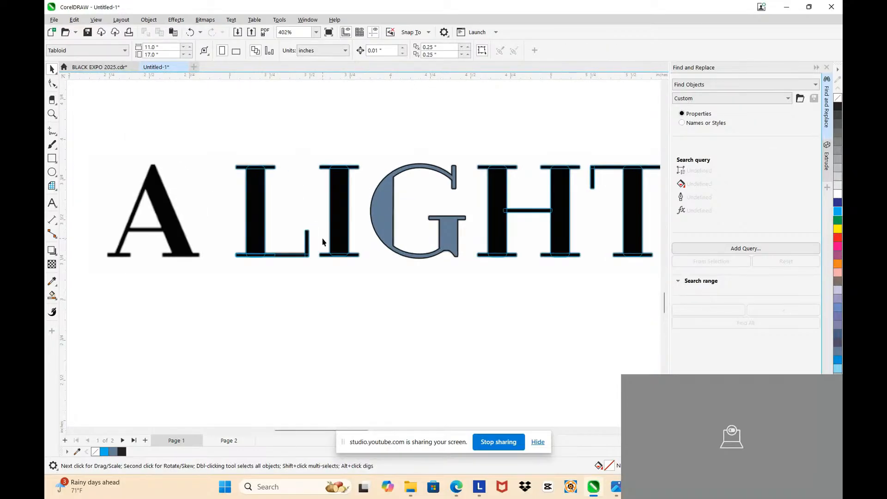
pyautogui.scroll(-2, 203, 236)
pyautogui.scroll(2, 253, 237)
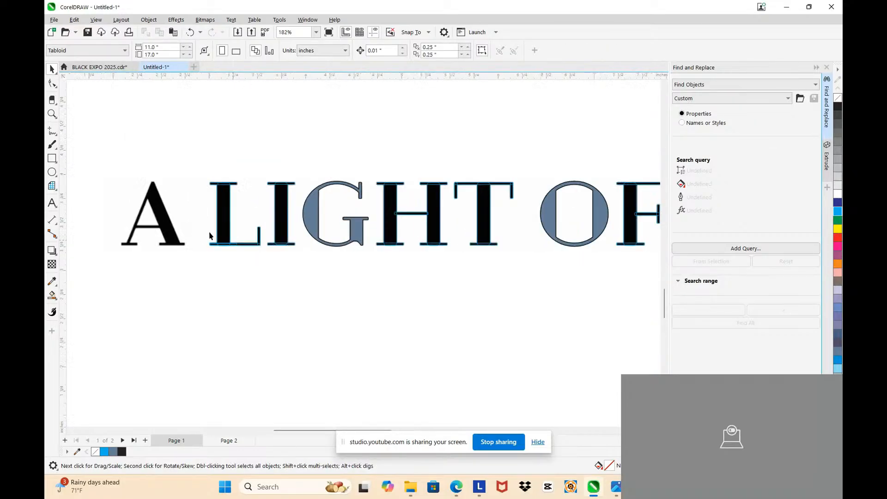
pyautogui.moveTo(264, 141); pyautogui.dragTo(223, 223)
pyautogui.scroll(4, 153, 254)
pyautogui.scroll(2, 192, 237)
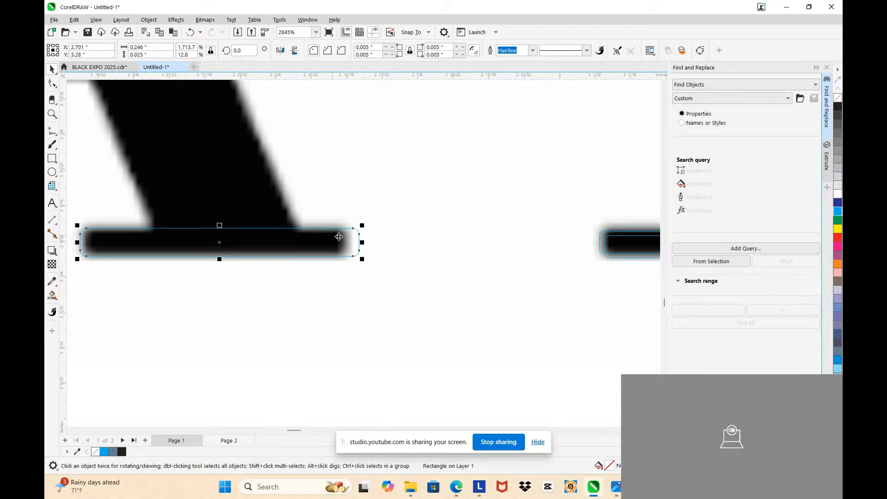
pyautogui.moveTo(362, 242); pyautogui.dragTo(350, 243)
pyautogui.scroll(-5, 186, 194)
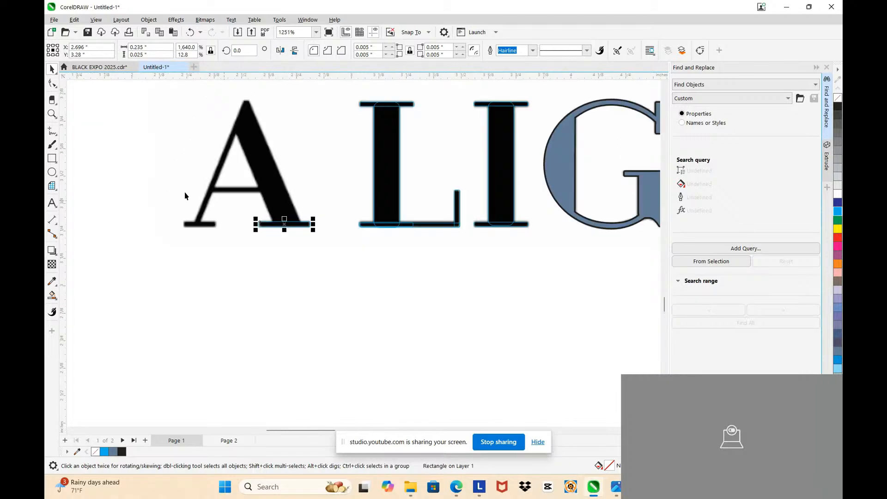
# - Copy the serif bar to the A's left foot and shorten the copy to 0.147 inches wide
pyautogui.scroll(2, 194, 201)
pyautogui.moveTo(368, 257); pyautogui.dragTo(217, 257)
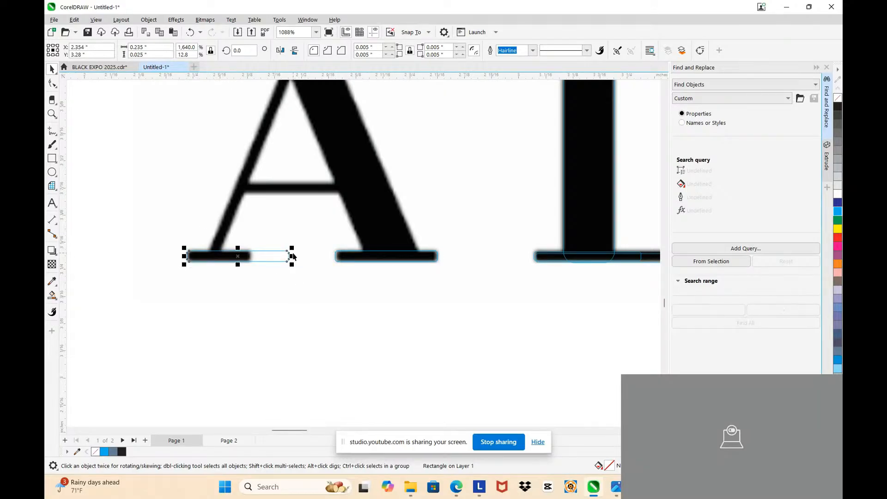
pyautogui.moveTo(292, 255); pyautogui.dragTo(252, 255)
pyautogui.scroll(-2, 257, 113)
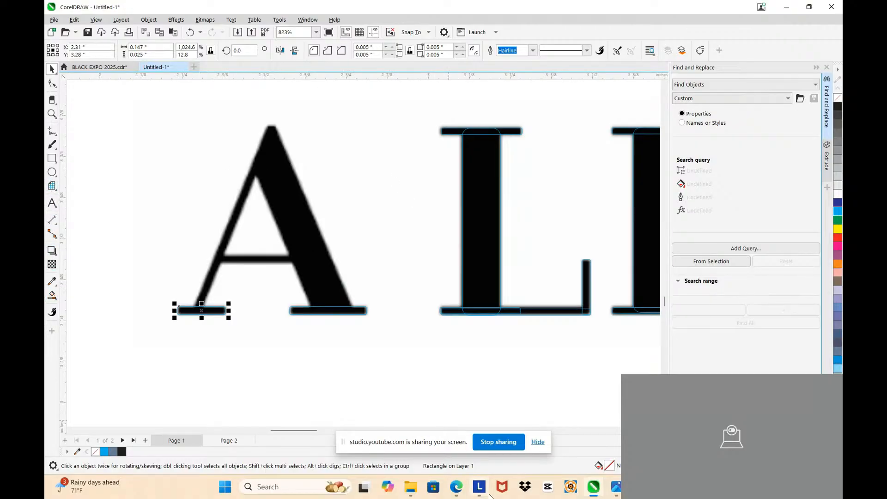
# - Switch to the Edge browser and look through the Geotica Four font page, the font search and the WhatTheFont results
pyautogui.moveTo(490, 496)
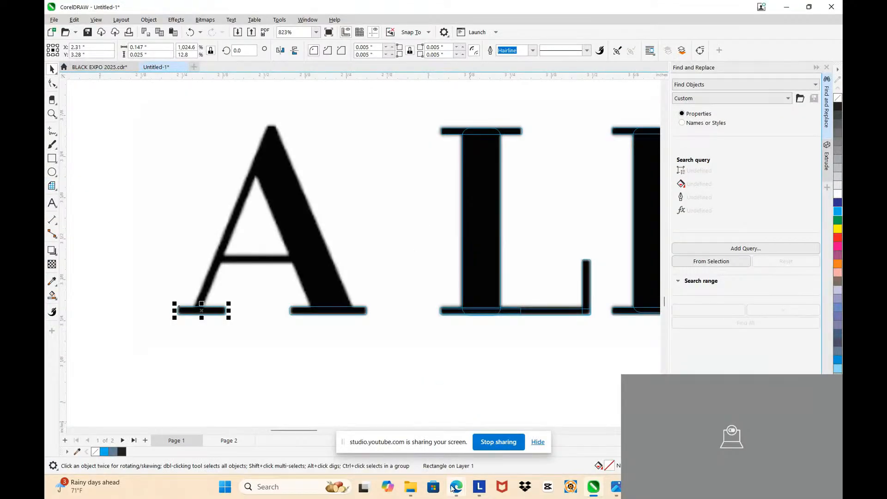
pyautogui.moveTo(455, 488)
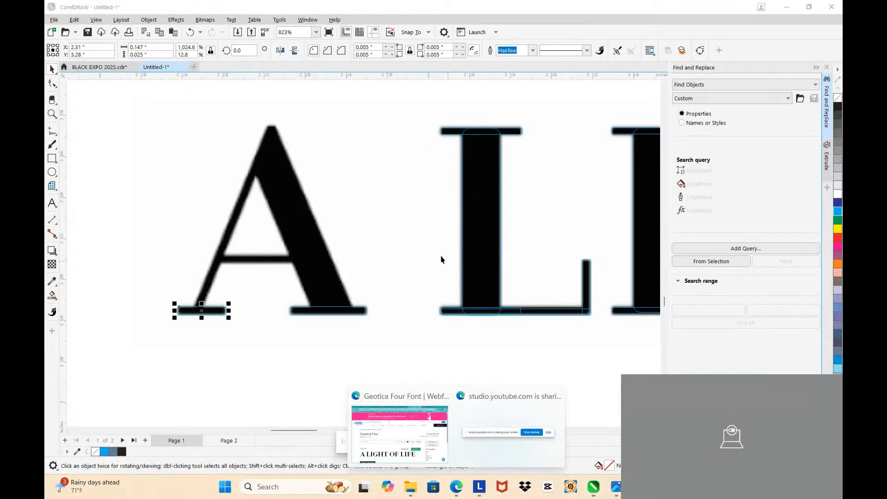
pyautogui.click(420, 409)
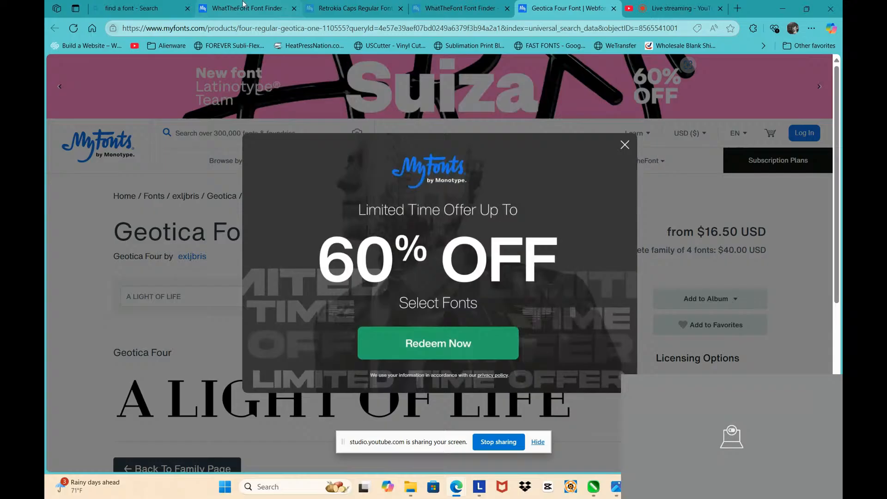
pyautogui.click(244, 8)
pyautogui.click(137, 8)
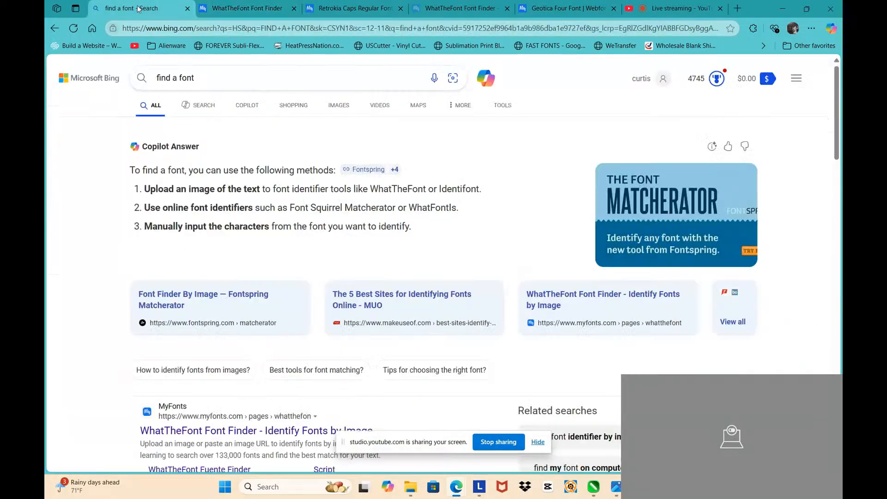
pyautogui.click(502, 14)
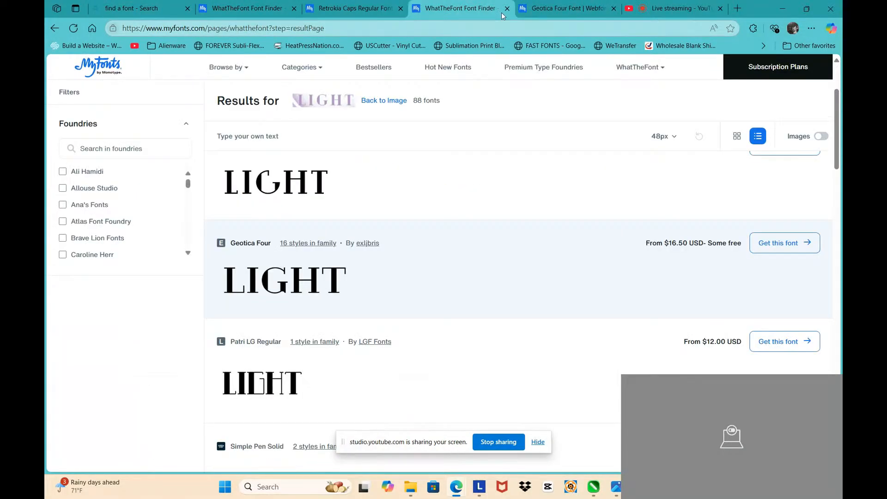
# - Switch to the YouTube Studio live stream page and open the stream's edit settings
pyautogui.click(675, 8)
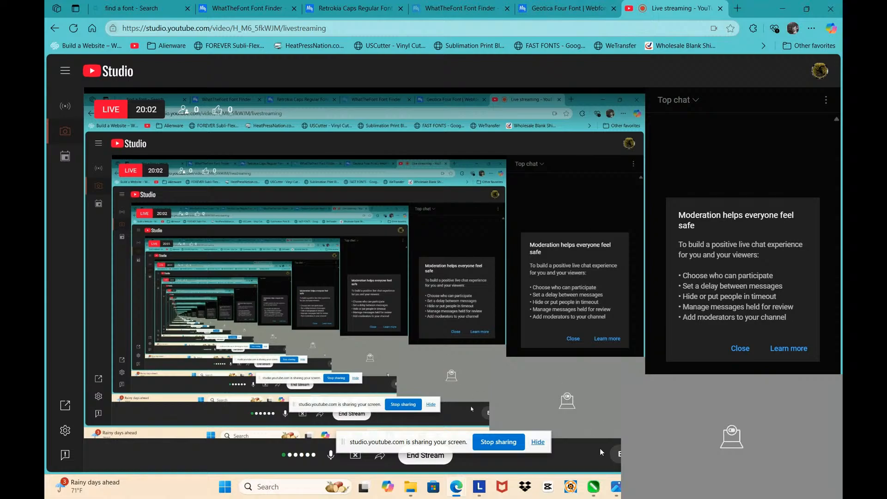
pyautogui.click(614, 456)
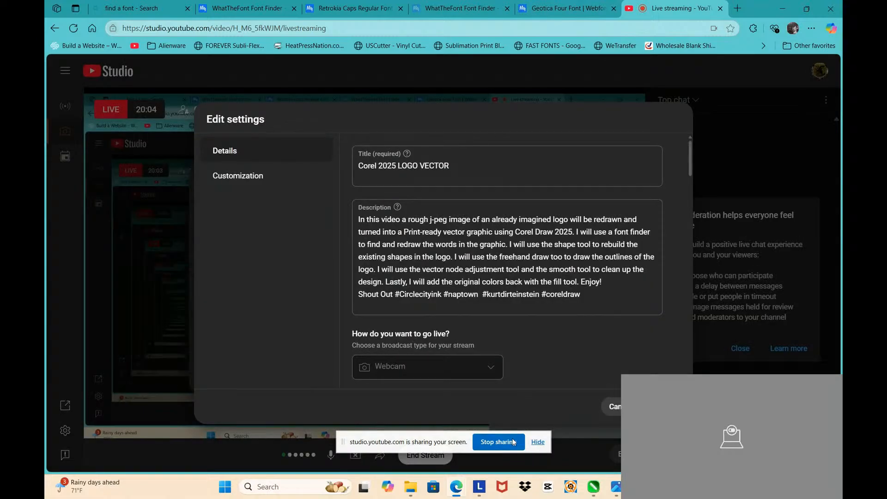